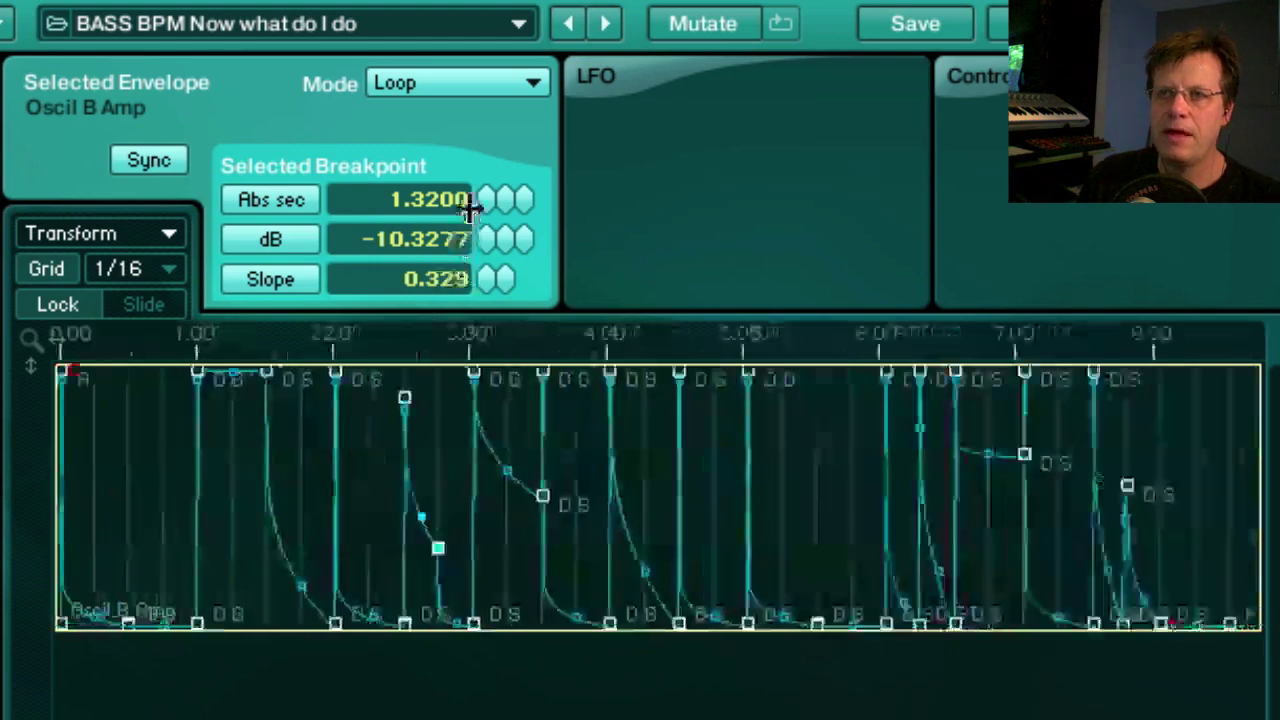
Set oscillator B's band-pass filter frequency to 2853.565 Hz and raise the OSC C Vol macro to maximum.
{"action": "left_click_drag", "start_coordinate": [375, 338], "coordinate": [306, 423]}
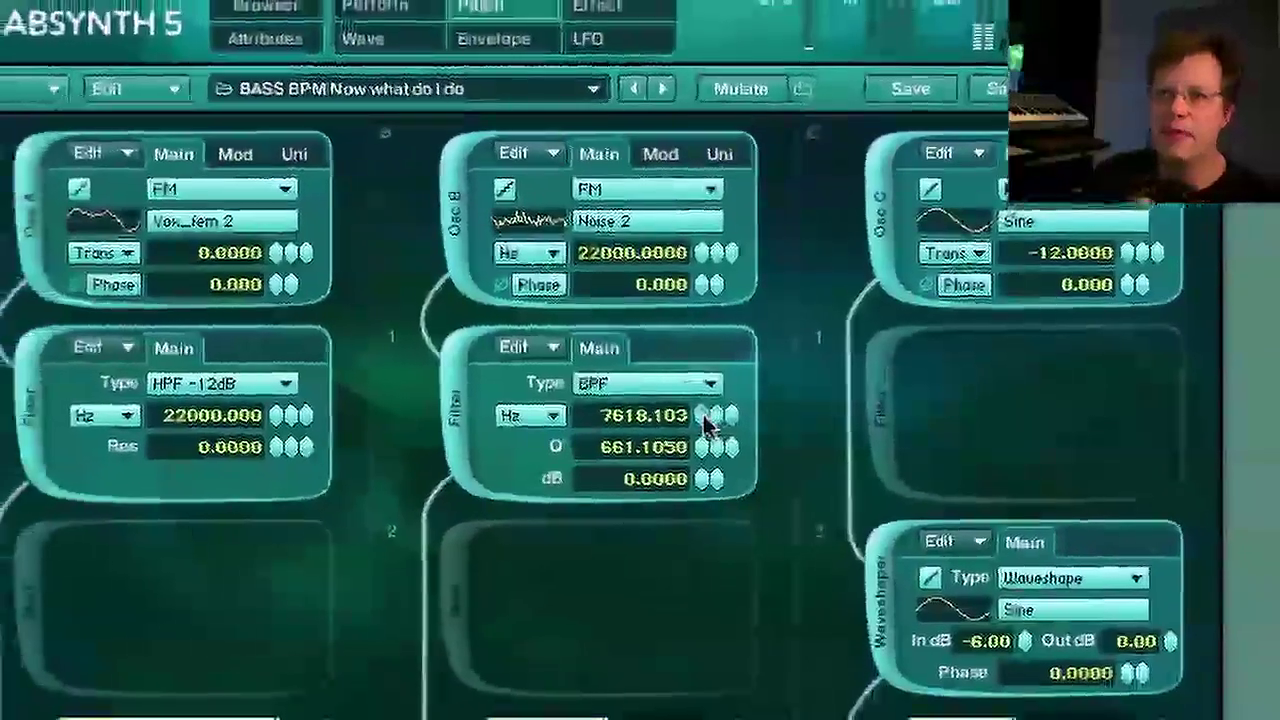
{"action": "left_click_drag", "start_coordinate": [713, 411], "coordinate": [720, 442]}
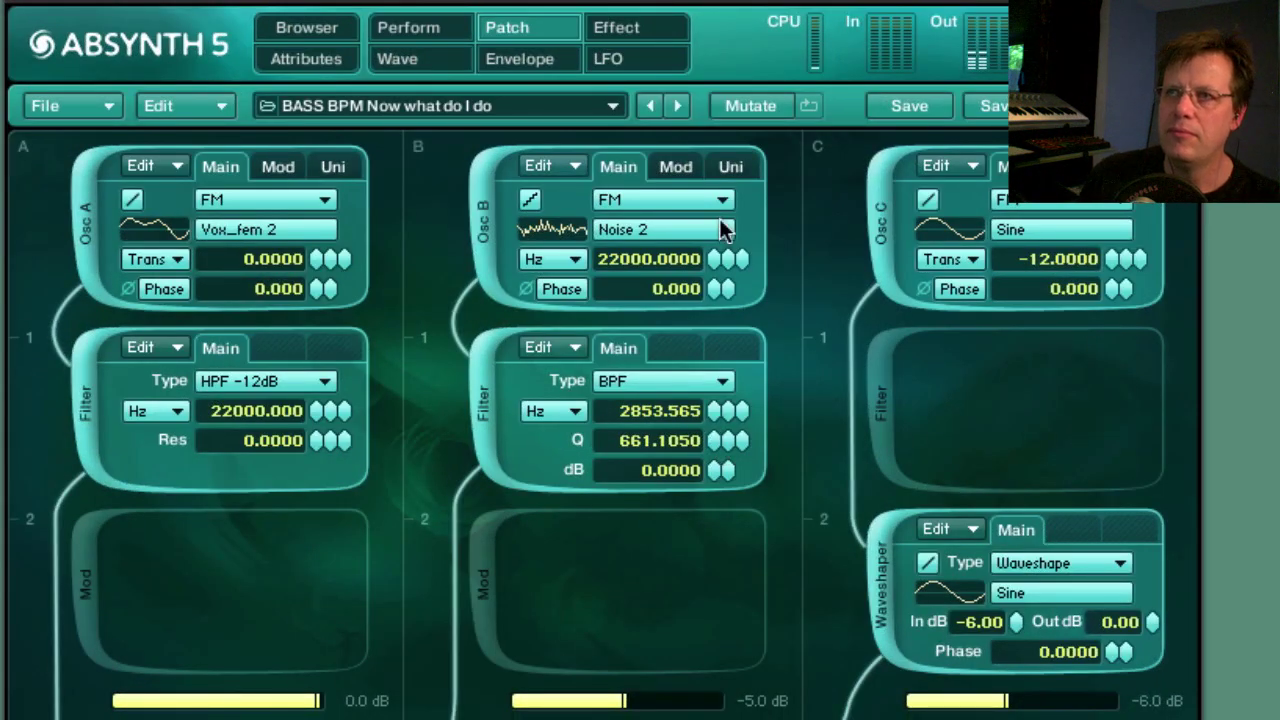
{"action": "left_click", "coordinate": [405, 33]}
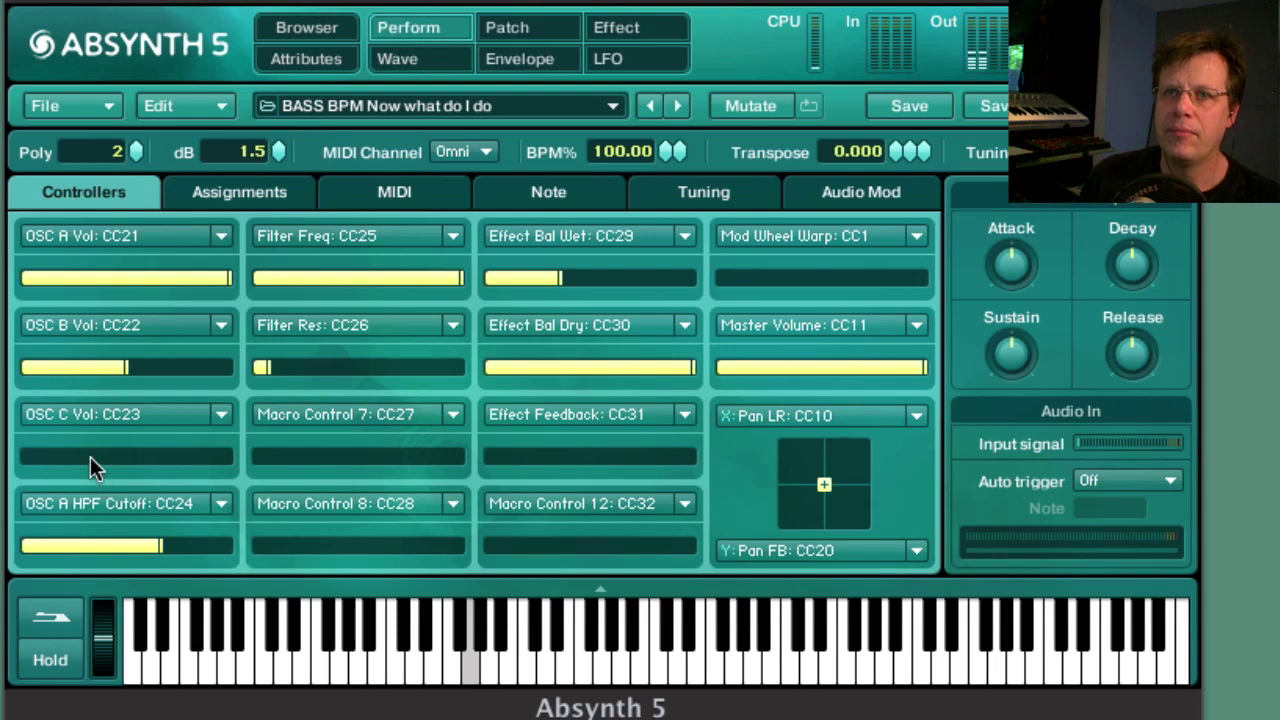
{"action": "left_click_drag", "start_coordinate": [180, 462], "coordinate": [394, 469]}
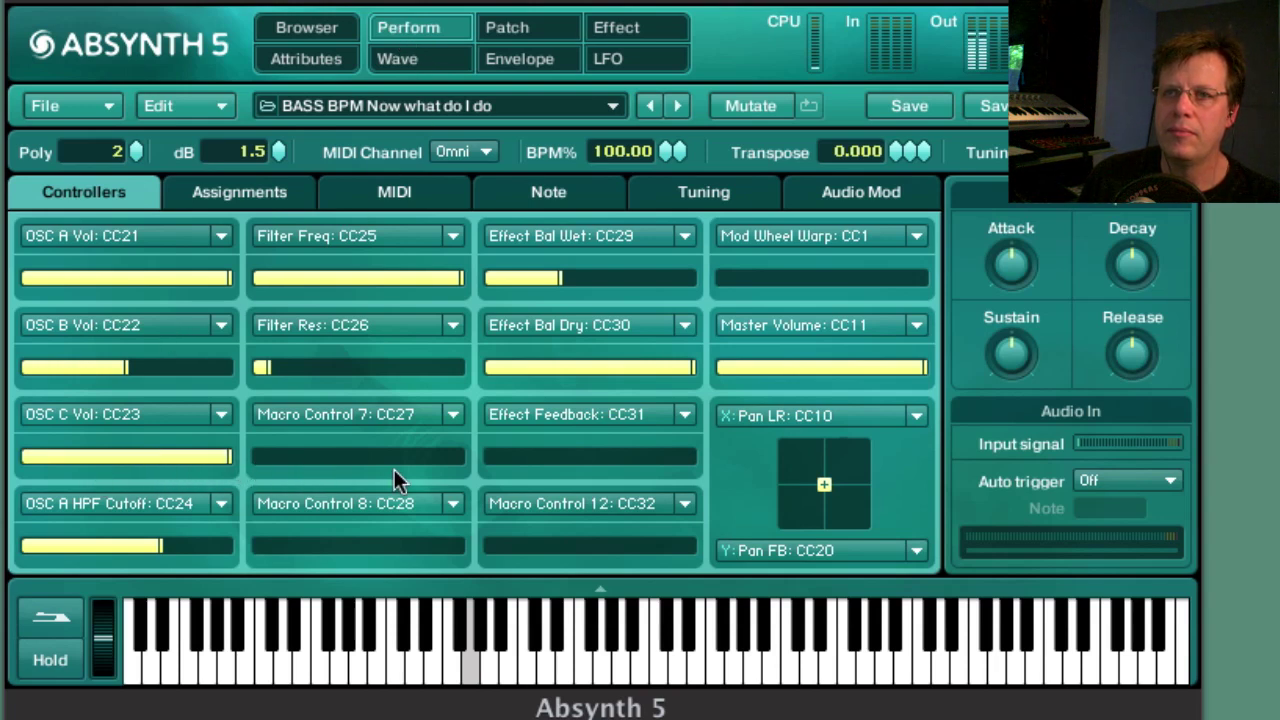
Generate an AR pulse for the Oscil B Amp envelope, setting it to 24 beats with a slope of 0.29.
{"action": "left_click", "coordinate": [522, 59]}
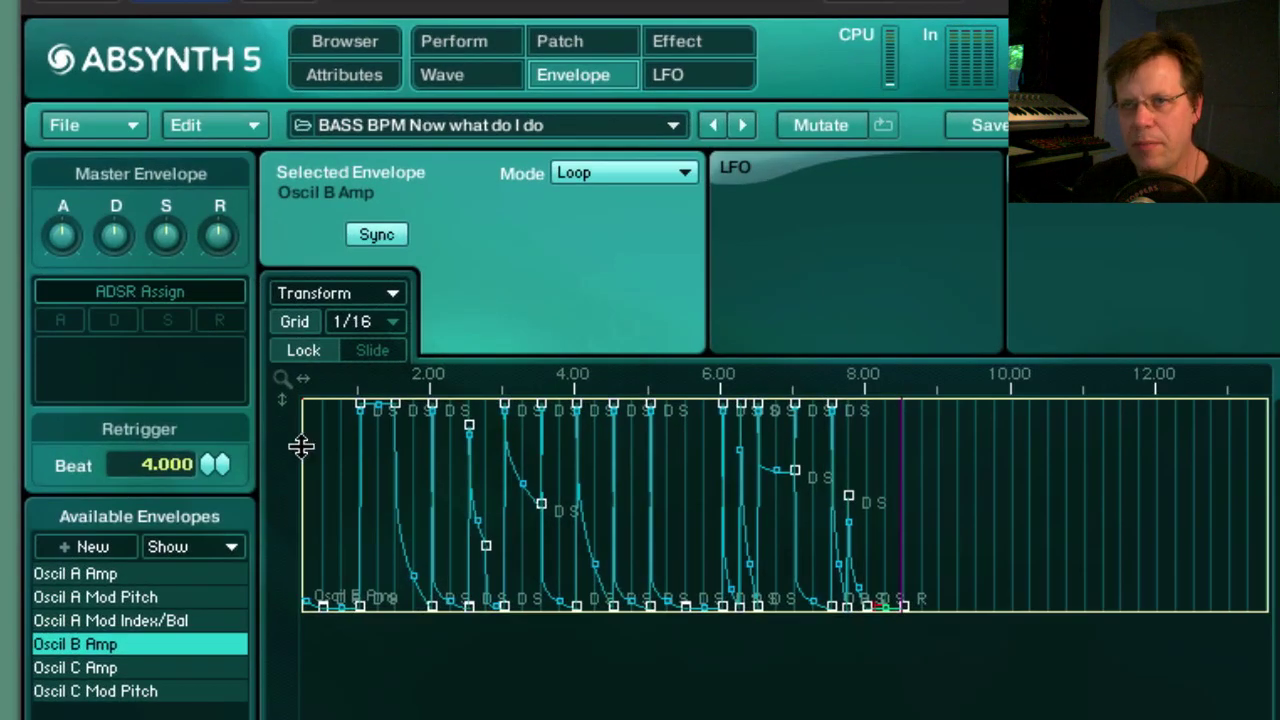
{"action": "left_click", "coordinate": [362, 293]}
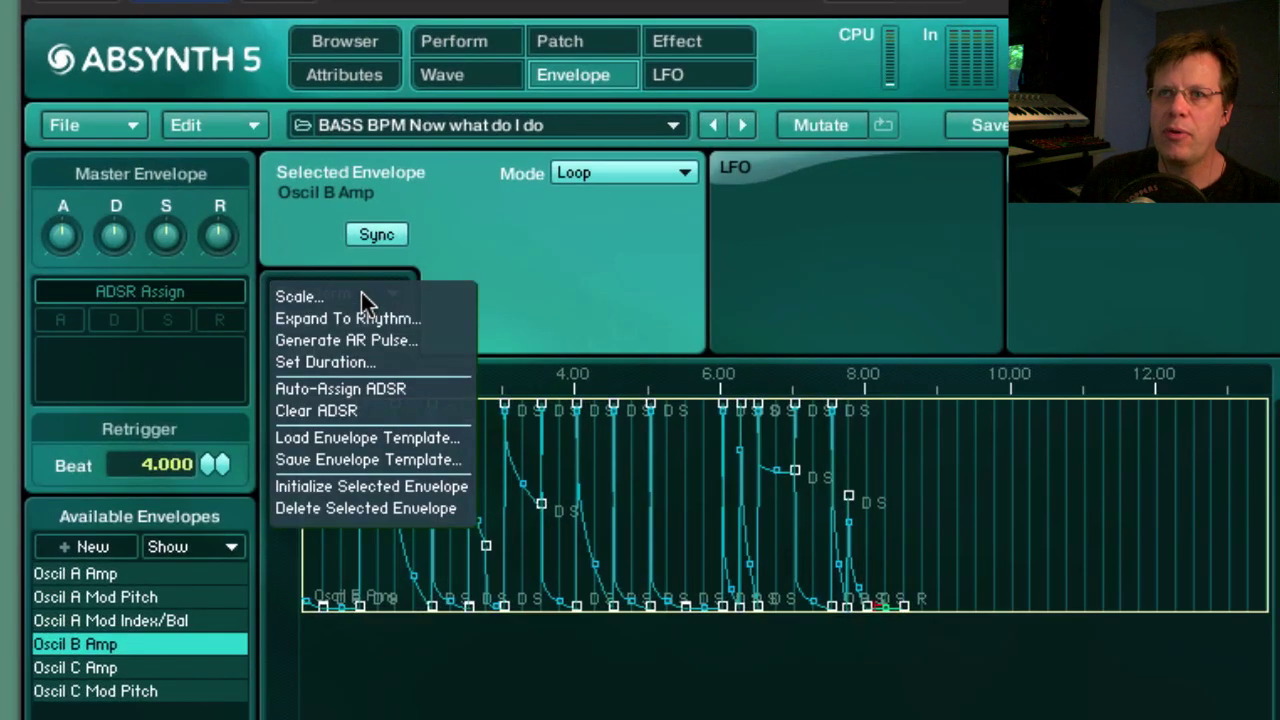
{"action": "left_click", "coordinate": [346, 342]}
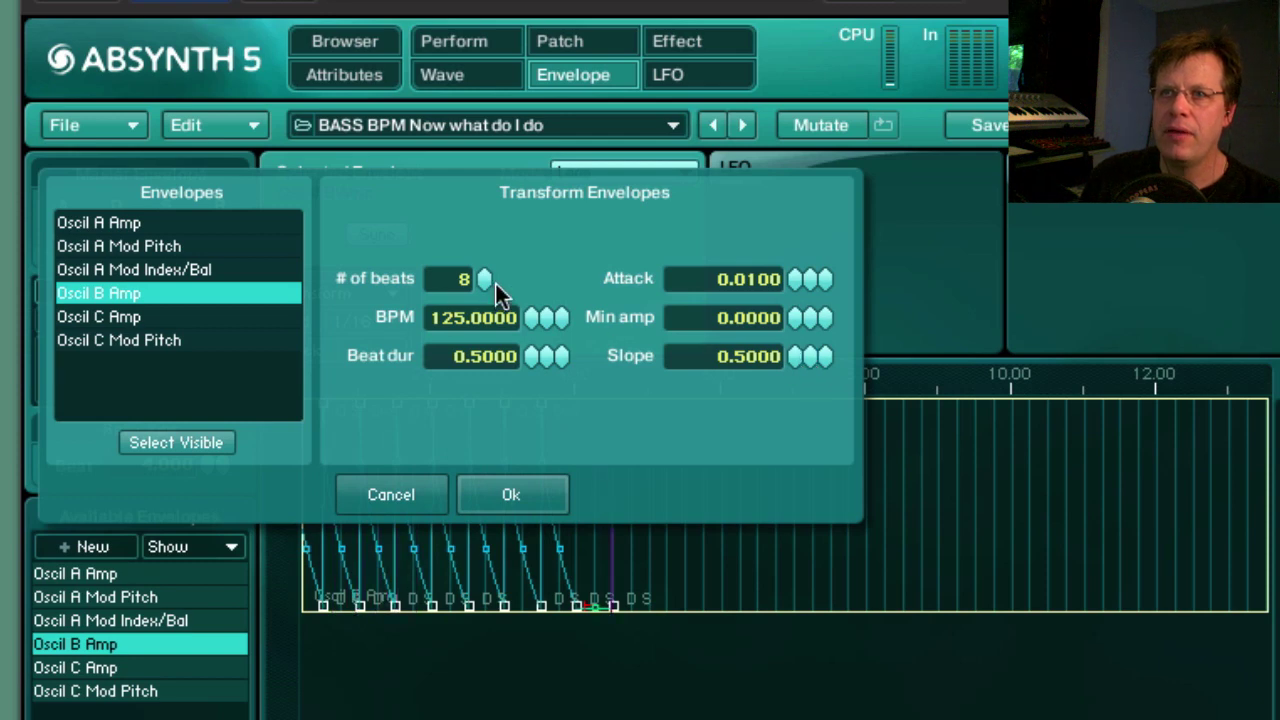
{"action": "left_click_drag", "start_coordinate": [479, 280], "coordinate": [422, 267]}
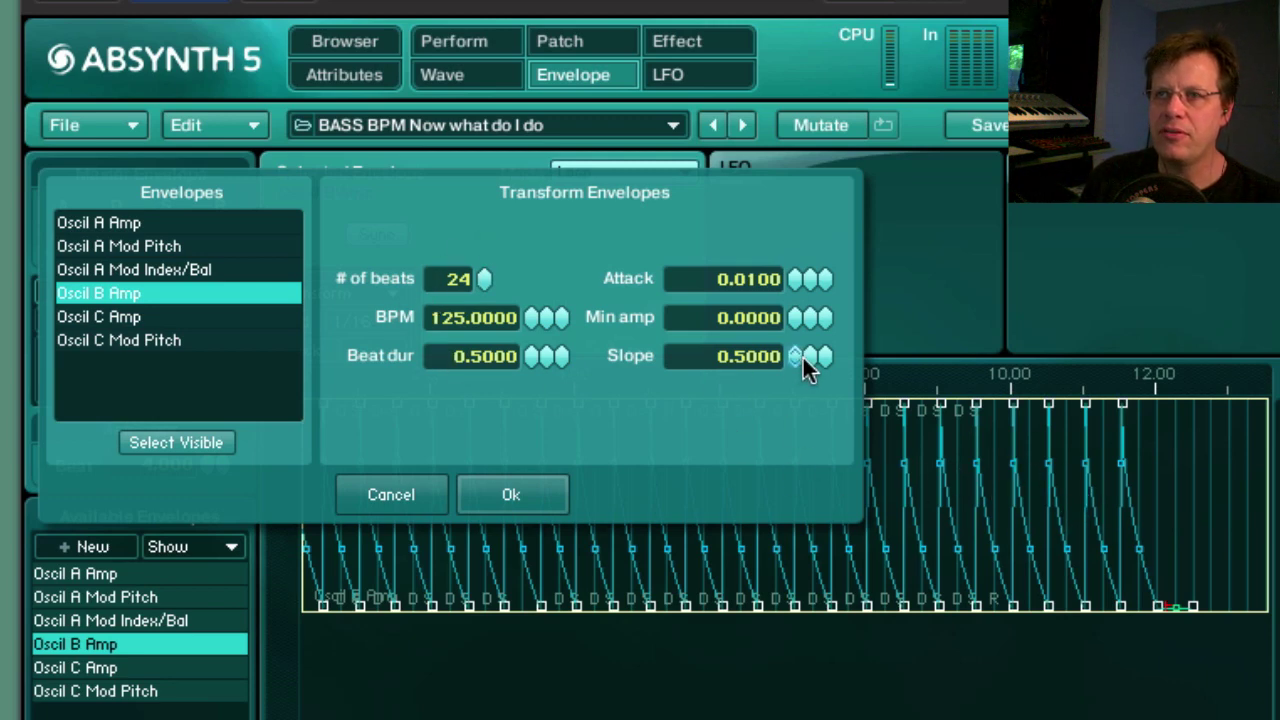
{"action": "left_click_drag", "start_coordinate": [802, 355], "coordinate": [749, 376]}
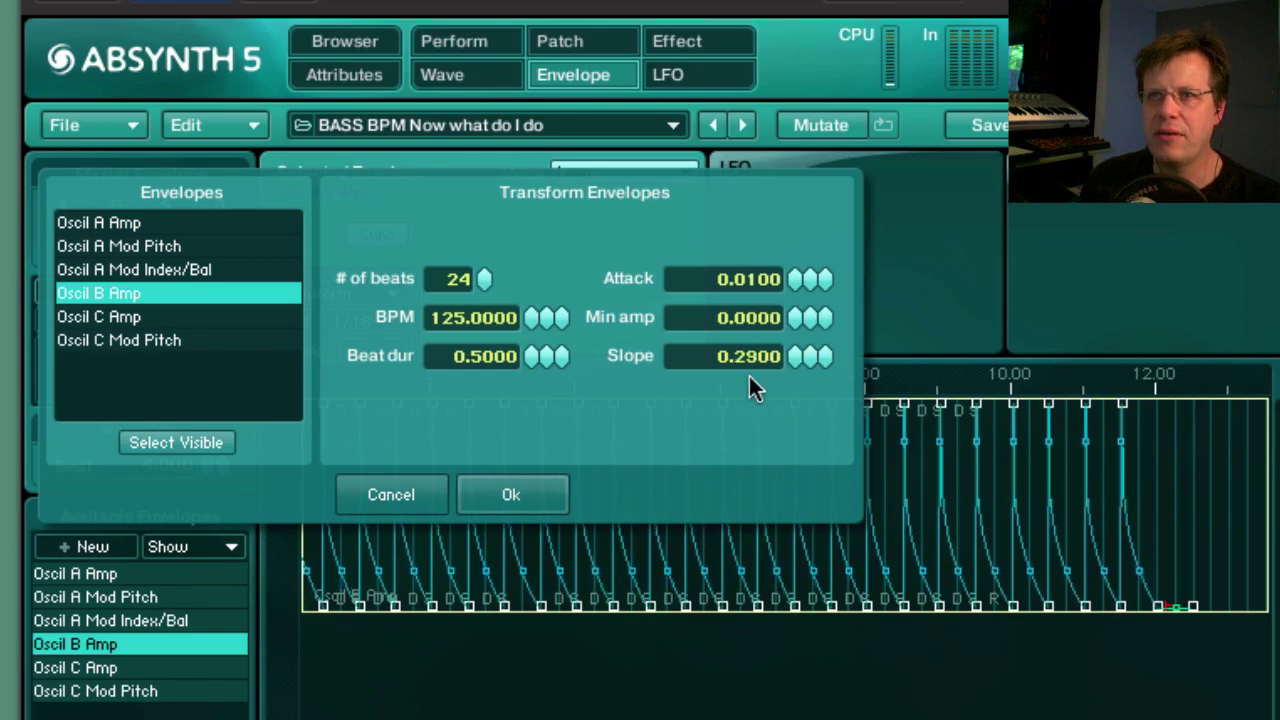
Set the AR pulse to 4 beats, attack 0, minimum amplitude 0.02 and slope 0.06, and apply it.
{"action": "mouse_move", "coordinate": [483, 281]}
{"action": "left_mouse_down"}
{"action": "mouse_move", "coordinate": [494, 331]}
{"action": "mouse_move", "coordinate": [496, 259]}
{"action": "mouse_move", "coordinate": [498, 277]}
{"action": "left_mouse_up"}
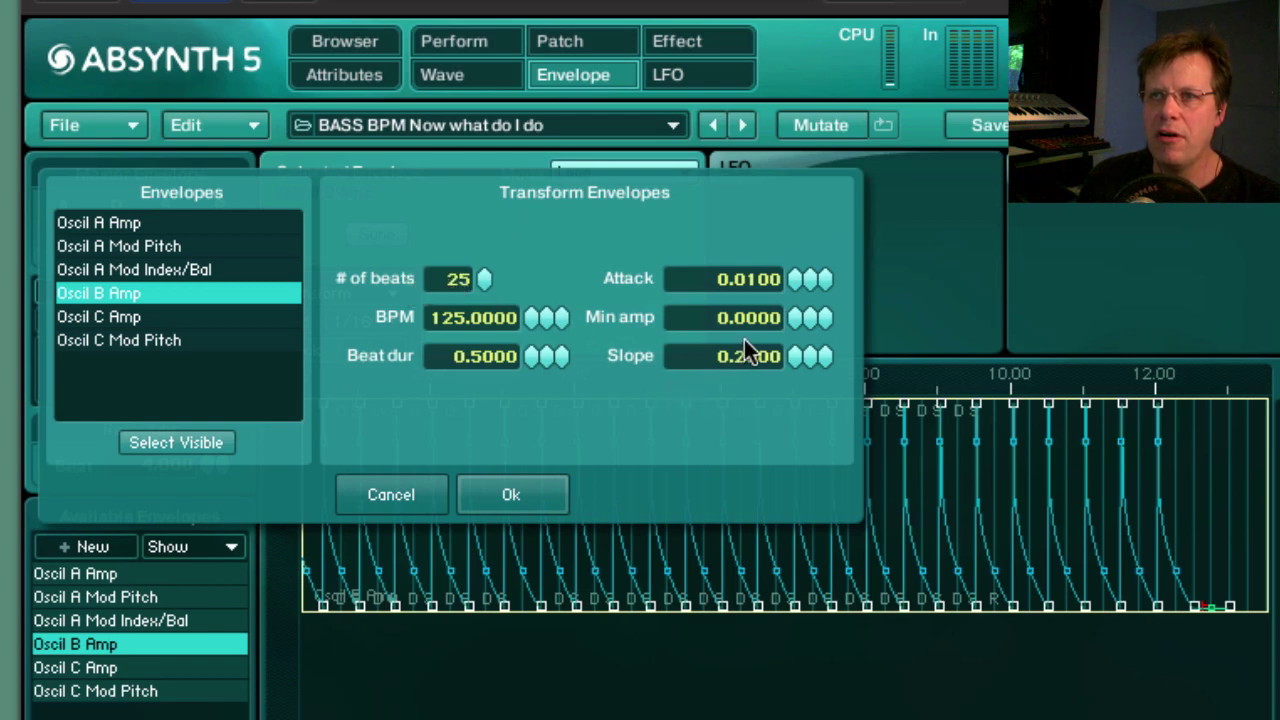
{"action": "left_click_drag", "start_coordinate": [804, 328], "coordinate": [816, 293]}
{"action": "mouse_move", "coordinate": [810, 362]}
{"action": "left_mouse_down"}
{"action": "mouse_move", "coordinate": [813, 310]}
{"action": "mouse_move", "coordinate": [810, 398]}
{"action": "mouse_move", "coordinate": [807, 377]}
{"action": "left_mouse_up"}
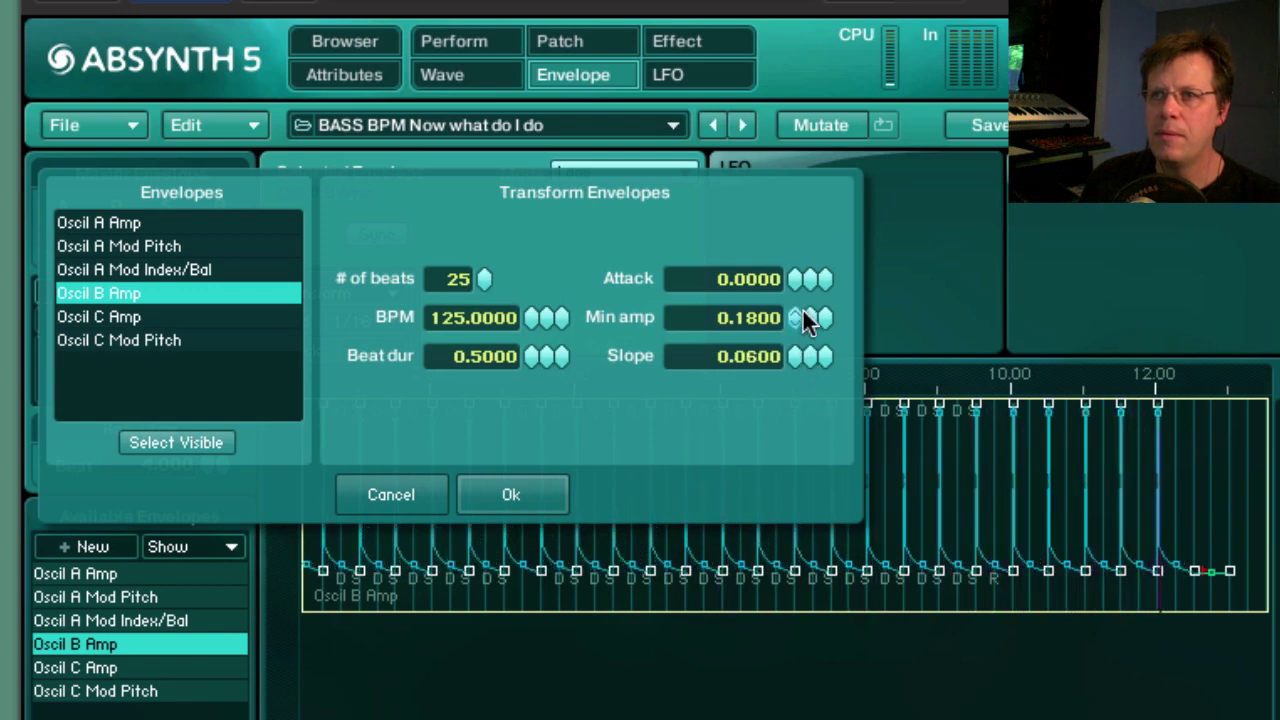
{"action": "left_click_drag", "start_coordinate": [806, 318], "coordinate": [817, 354]}
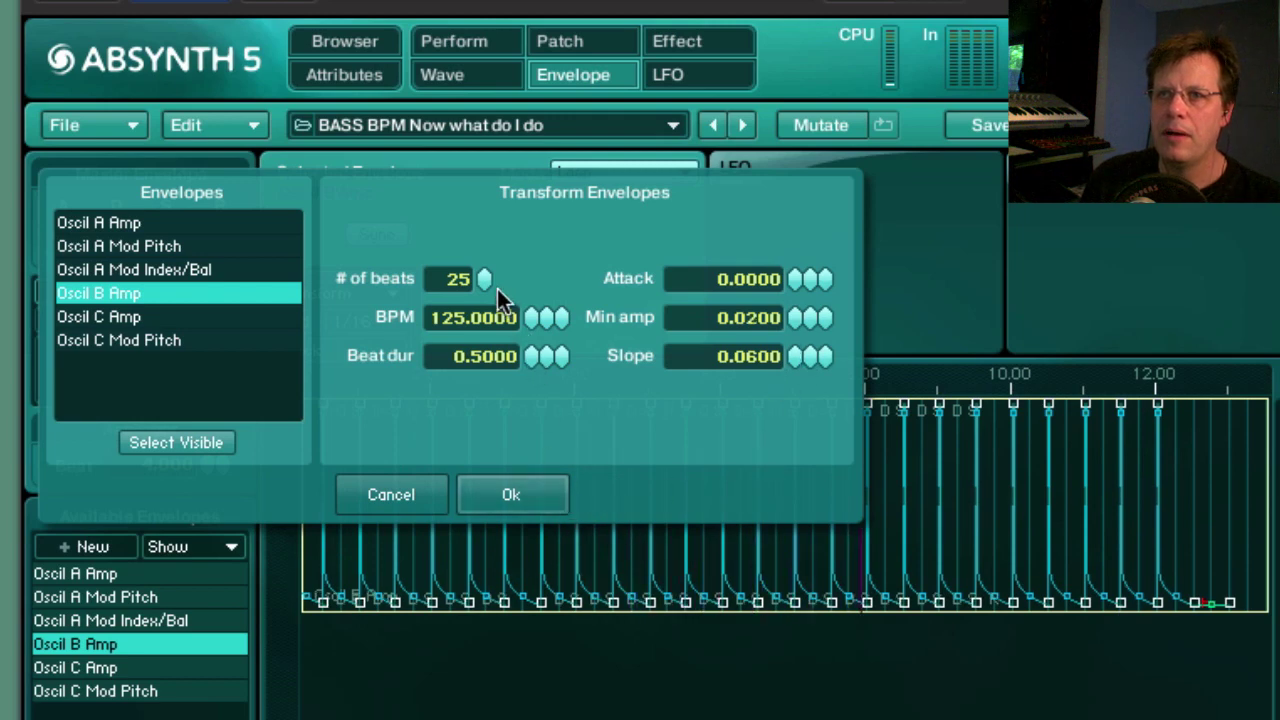
{"action": "left_click_drag", "start_coordinate": [487, 281], "coordinate": [486, 357]}
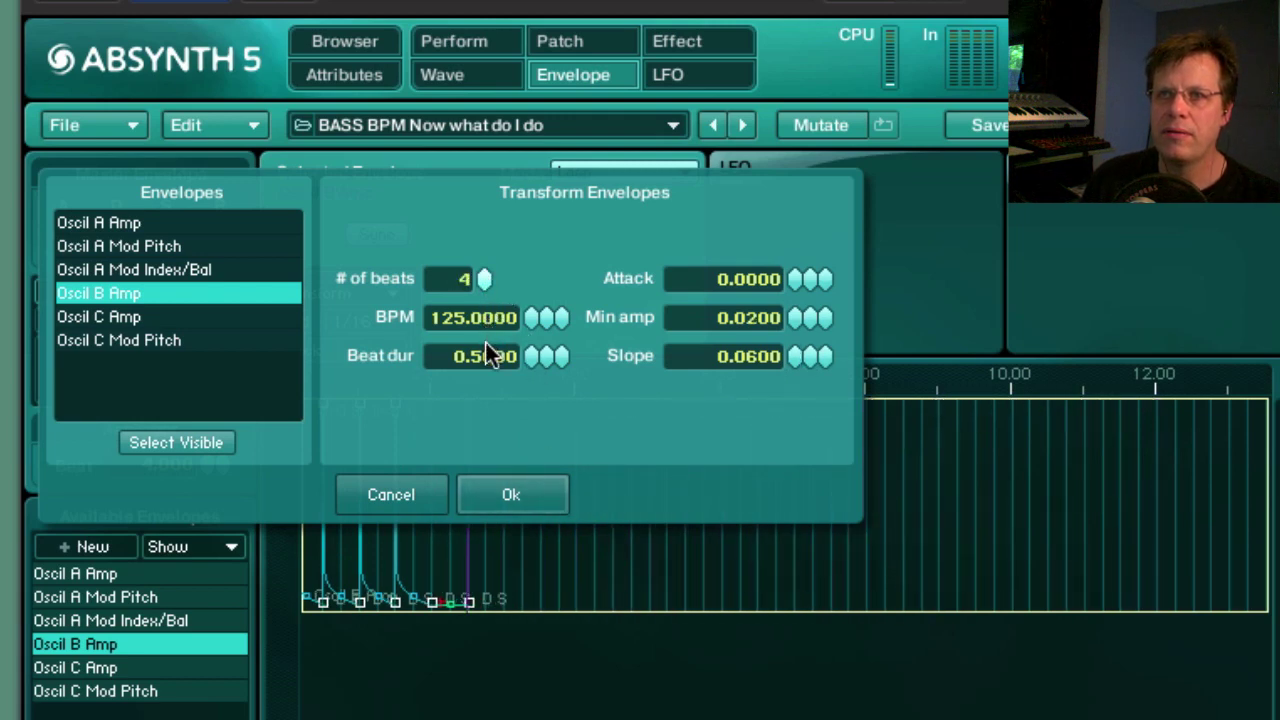
{"action": "left_click", "coordinate": [510, 495]}
Reshape the Oscil B Amp envelope with added breakpoints at 0.36 s, -96 dB, and at 0.60 s, about -1.38 dB.
{"action": "left_click_drag", "start_coordinate": [551, 377], "coordinate": [820, 523]}
{"action": "left_click_drag", "start_coordinate": [640, 378], "coordinate": [605, 512]}
{"action": "left_click_drag", "start_coordinate": [489, 603], "coordinate": [437, 630]}
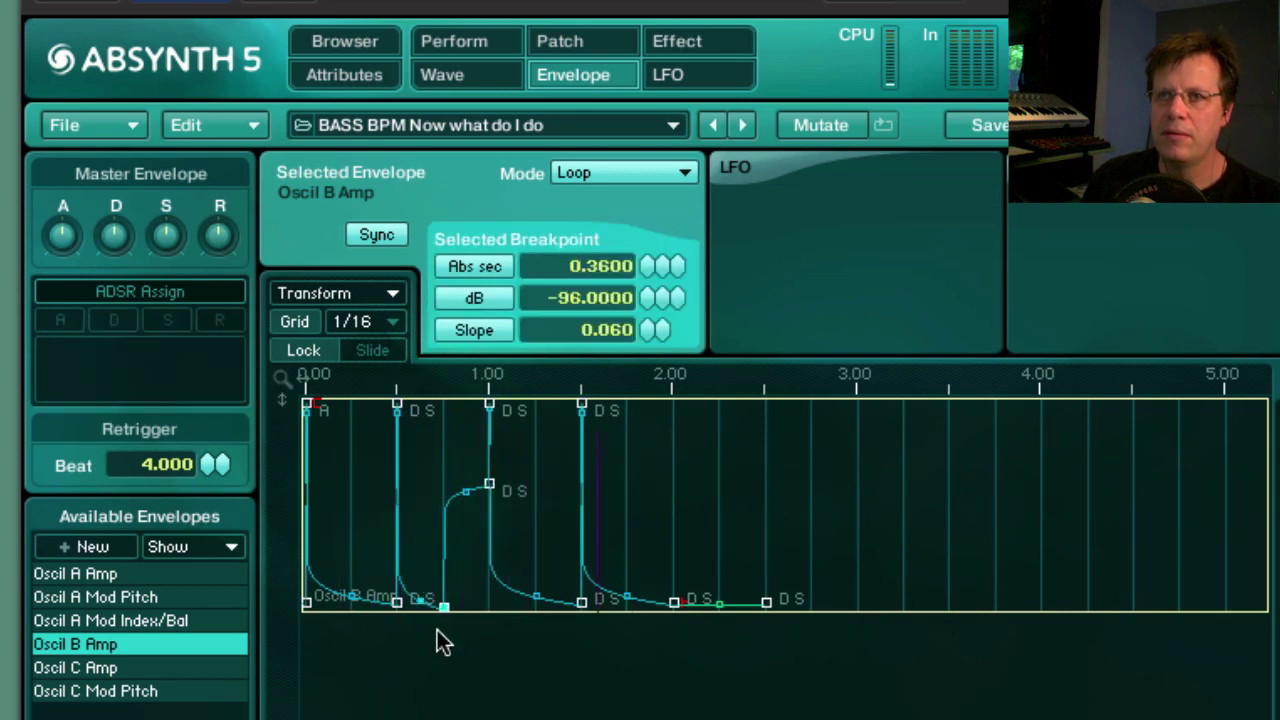
{"action": "left_click_drag", "start_coordinate": [460, 500], "coordinate": [536, 434]}
{"action": "left_click", "coordinate": [541, 600]}
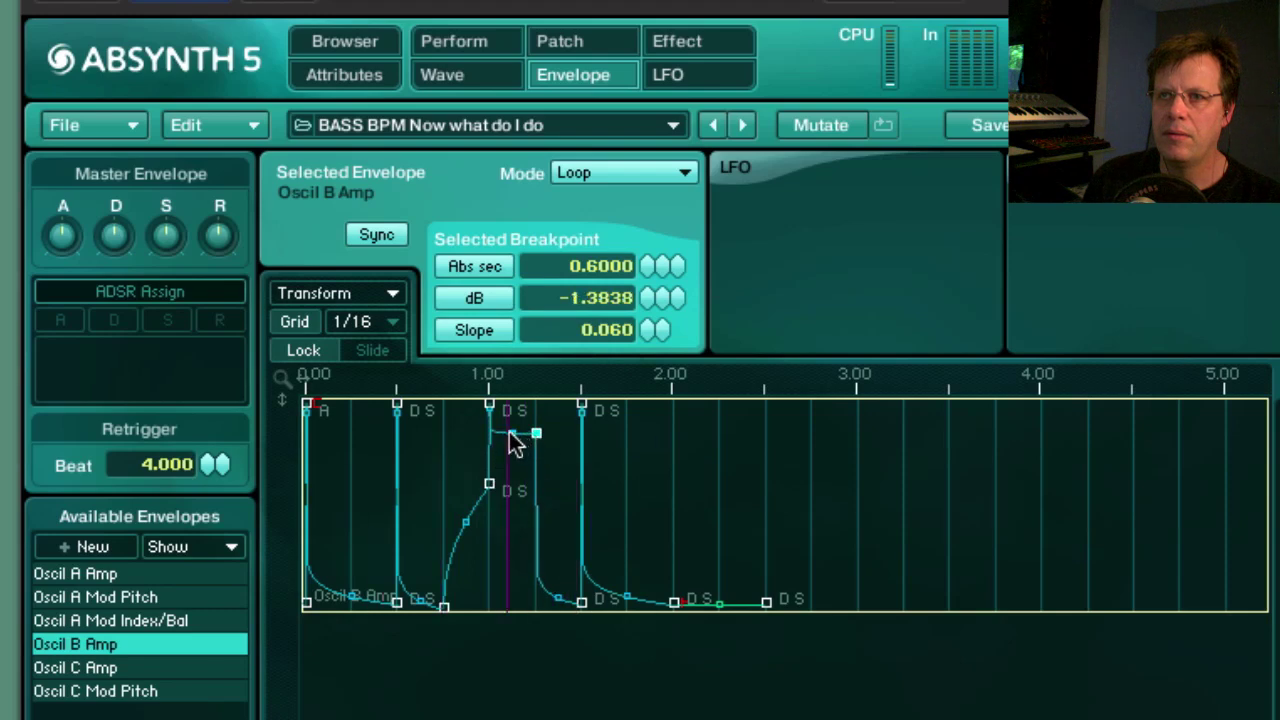
Set the envelope grid to 1/32 and add a breakpoint at 0.54 s, -96 dB.
{"action": "left_click", "coordinate": [367, 322]}
{"action": "left_click", "coordinate": [378, 366]}
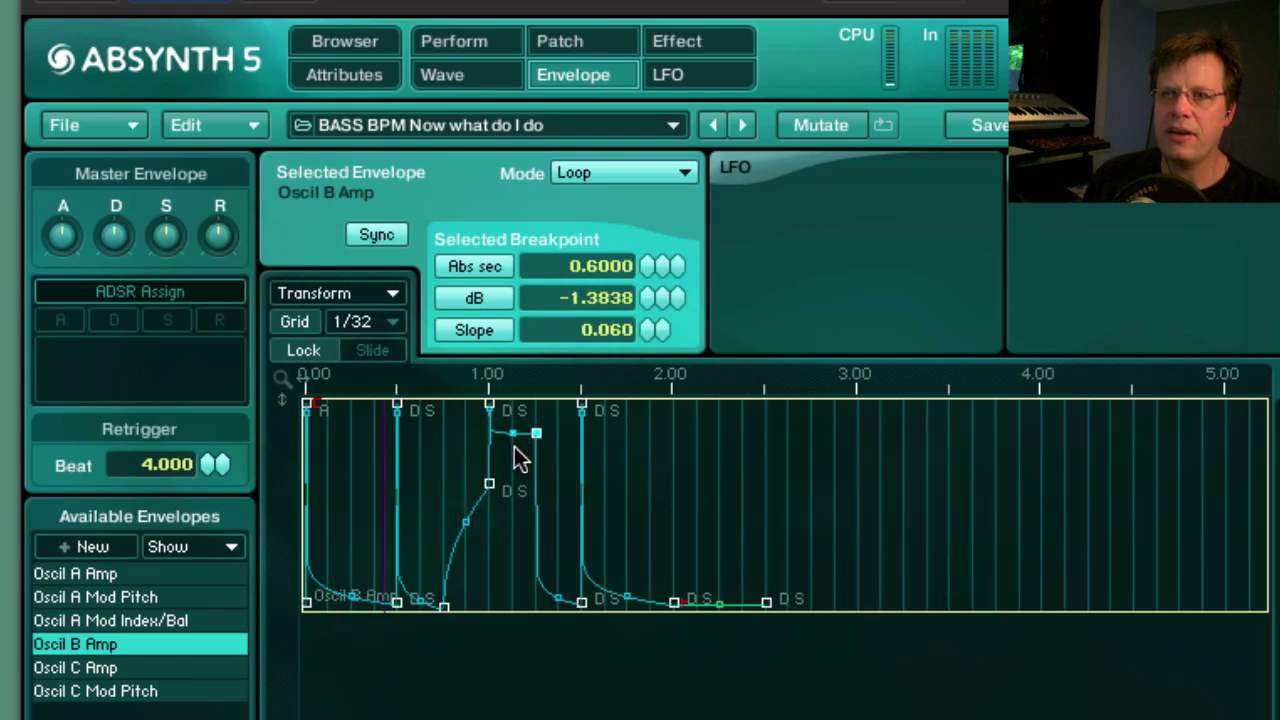
{"action": "left_click_drag", "start_coordinate": [512, 434], "coordinate": [512, 656]}
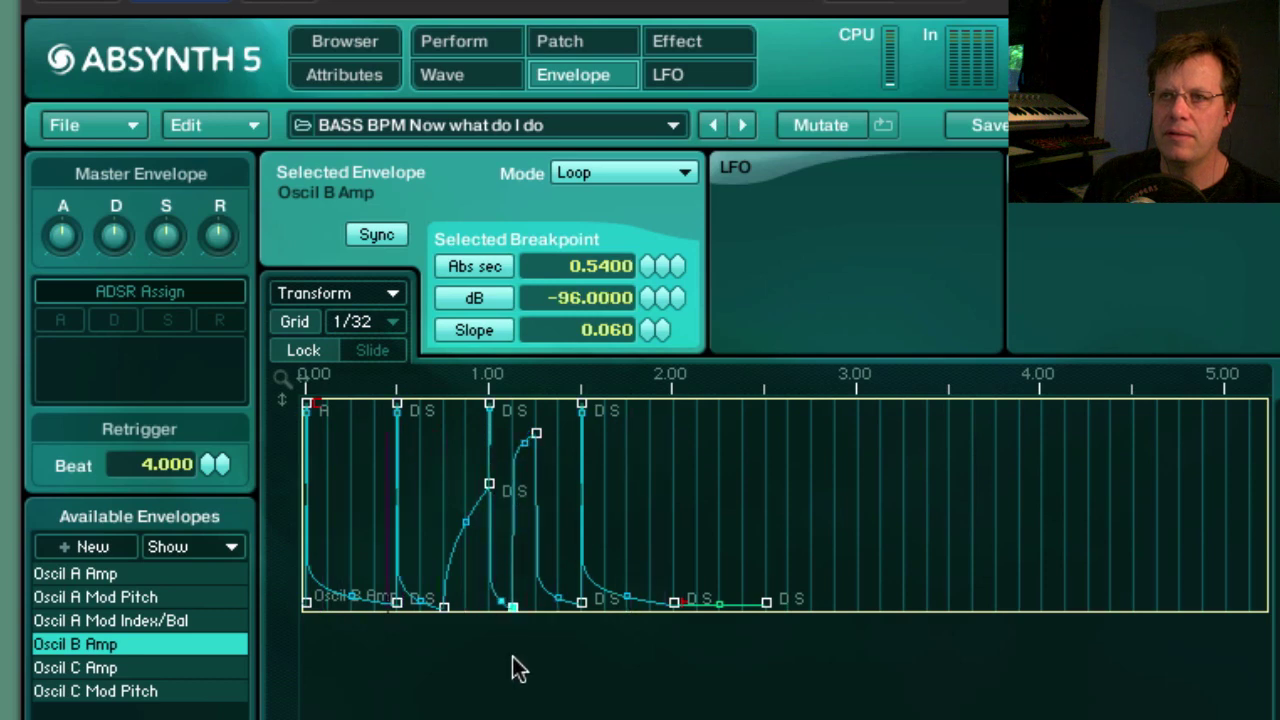
Set the 0.60 s breakpoint to about -3.44 dB with slope 12.162, and the 0.48 s breakpoint's slope to 0.822.
{"action": "left_click", "coordinate": [536, 433]}
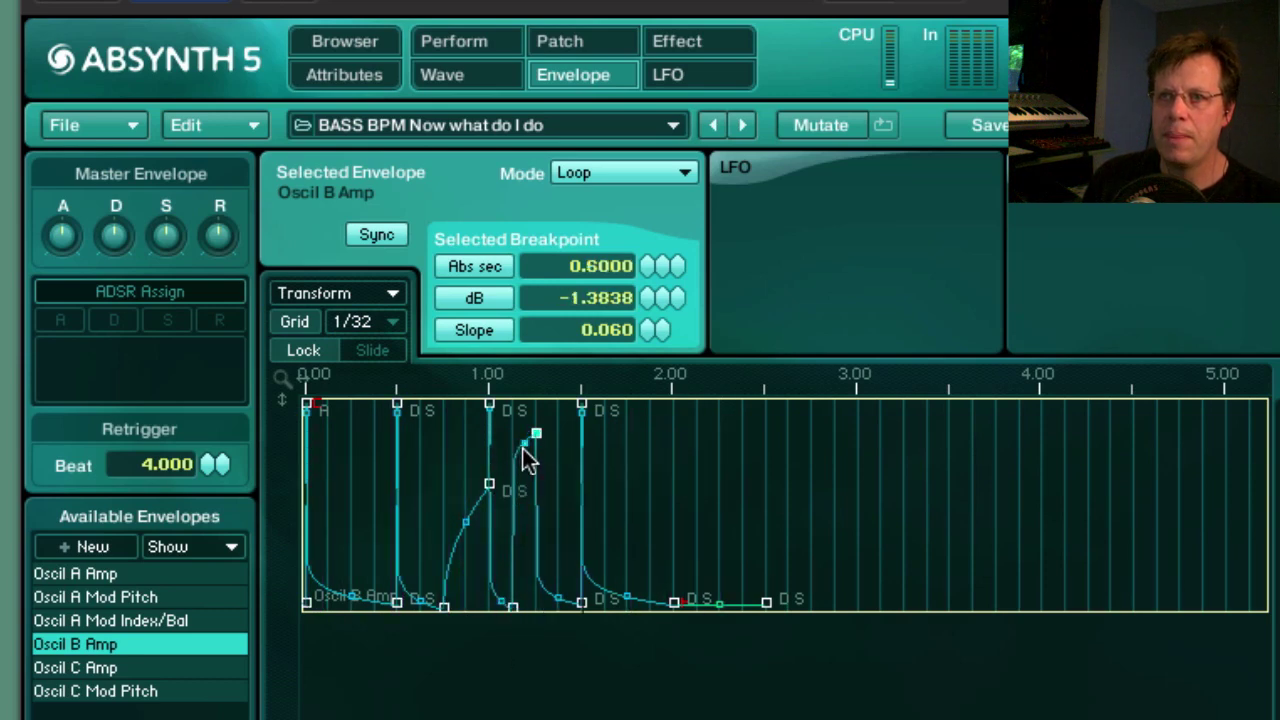
{"action": "left_click_drag", "start_coordinate": [526, 449], "coordinate": [535, 490]}
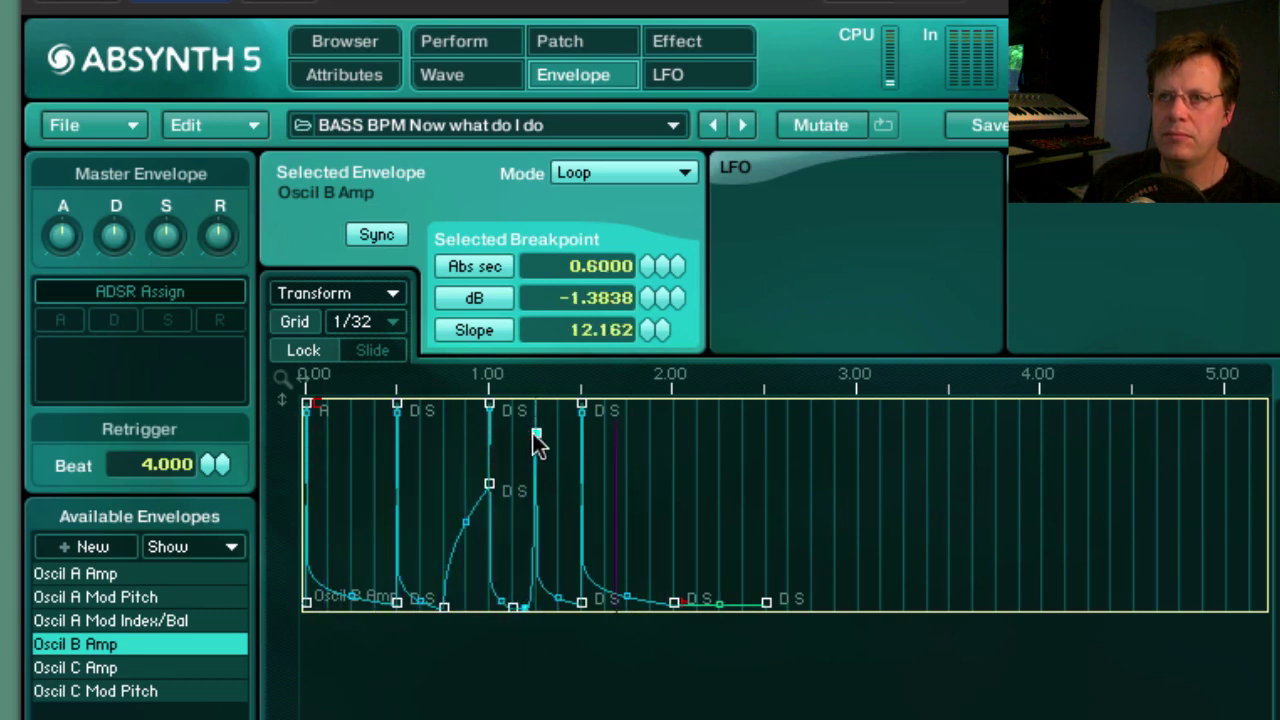
{"action": "left_click_drag", "start_coordinate": [536, 434], "coordinate": [533, 466]}
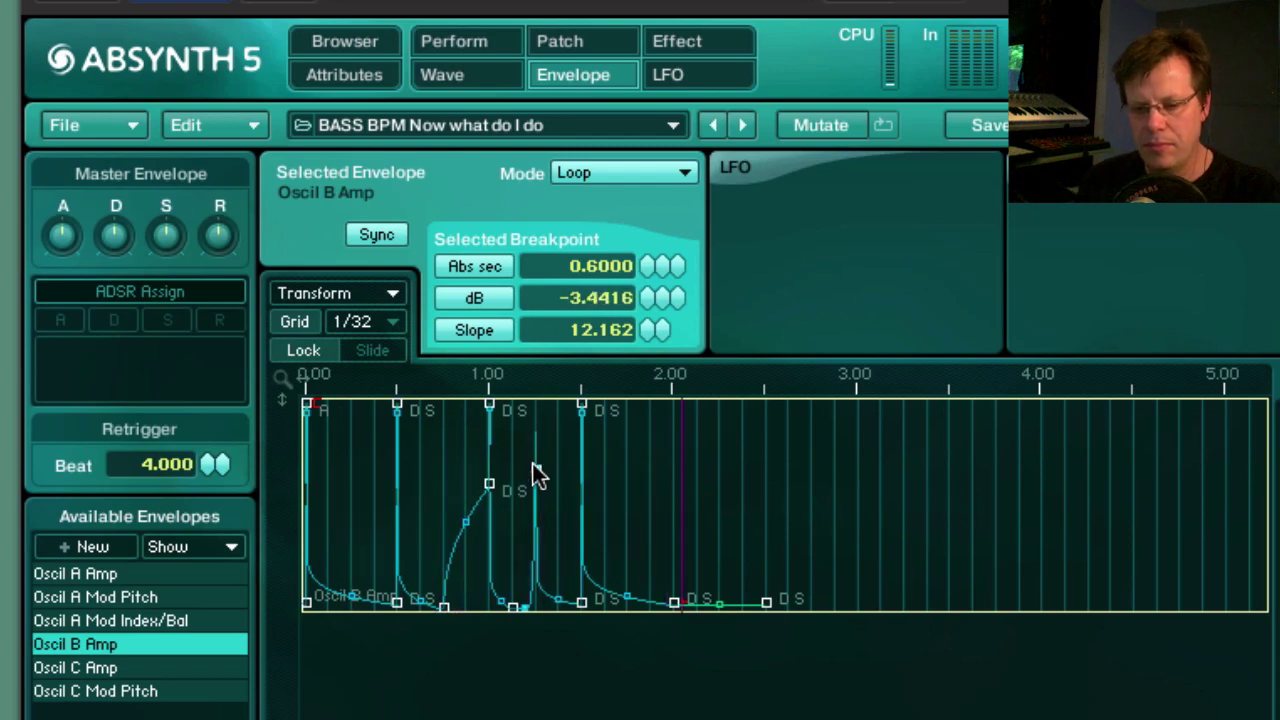
{"action": "left_click_drag", "start_coordinate": [469, 521], "coordinate": [469, 533]}
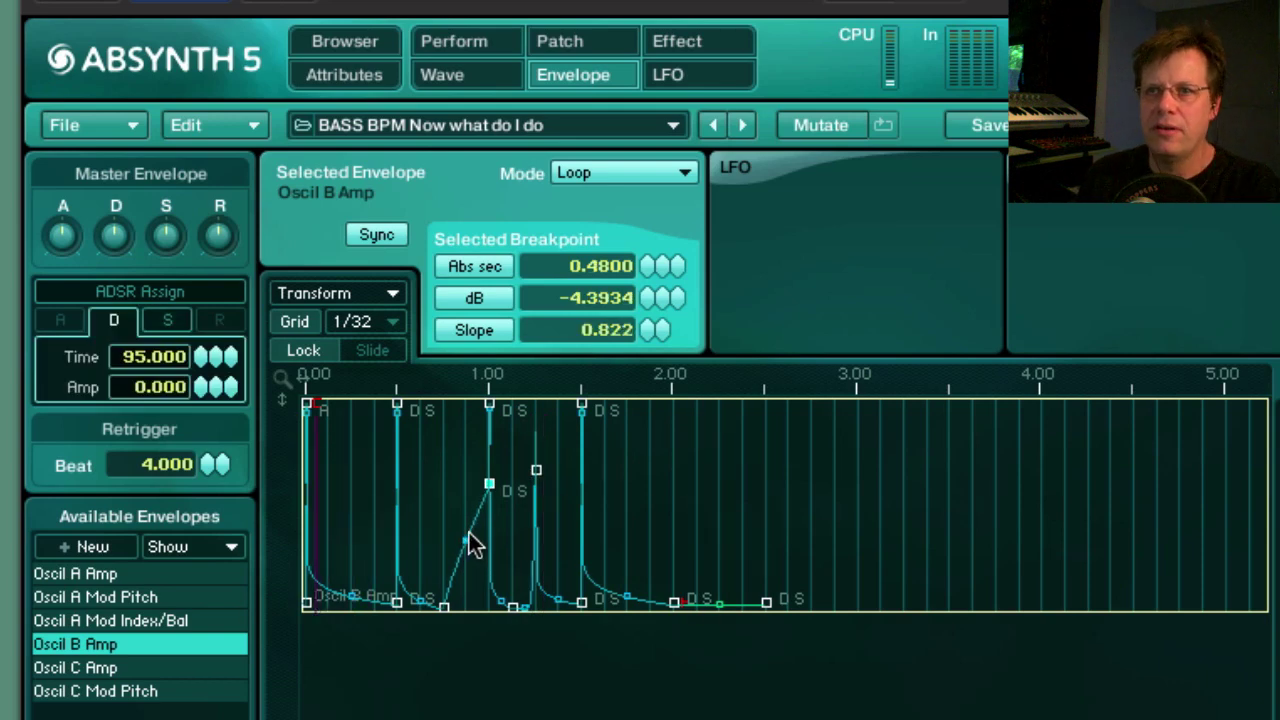
Switch oscillator B's band-pass filter frequency from Hz to Trans mode and set it to 58.
{"action": "left_click", "coordinate": [568, 52]}
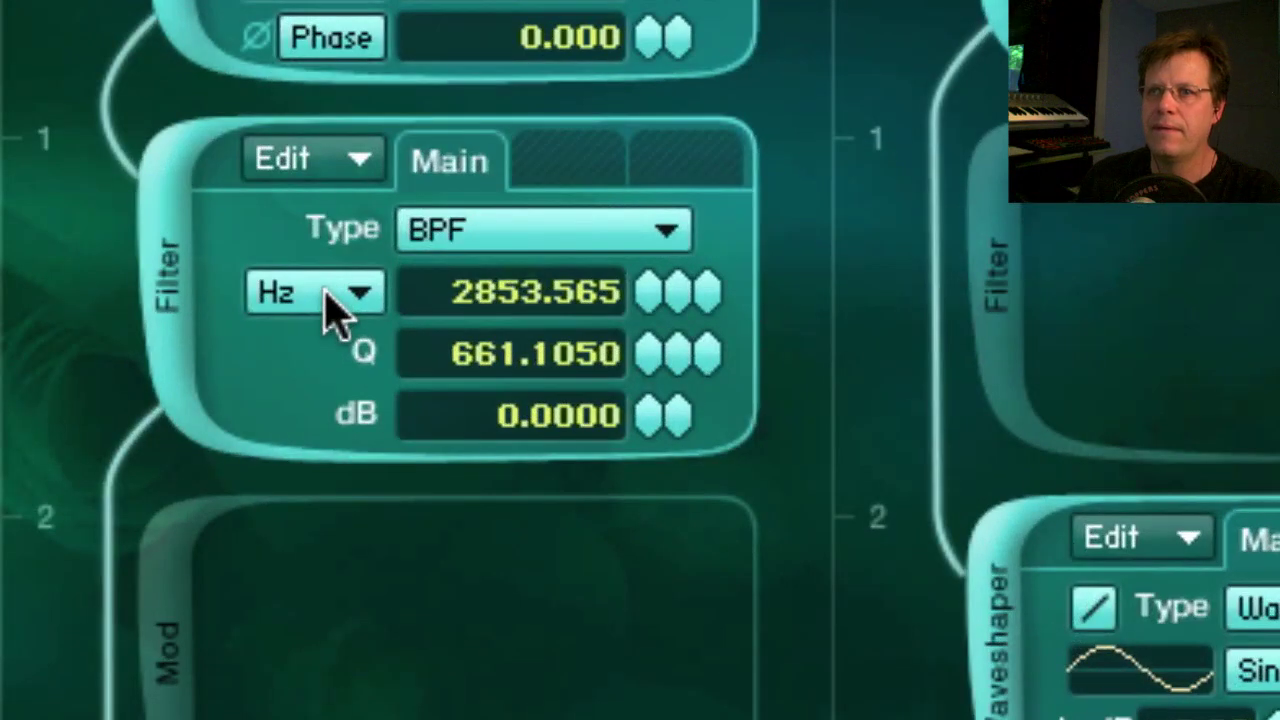
{"action": "left_click", "coordinate": [290, 298]}
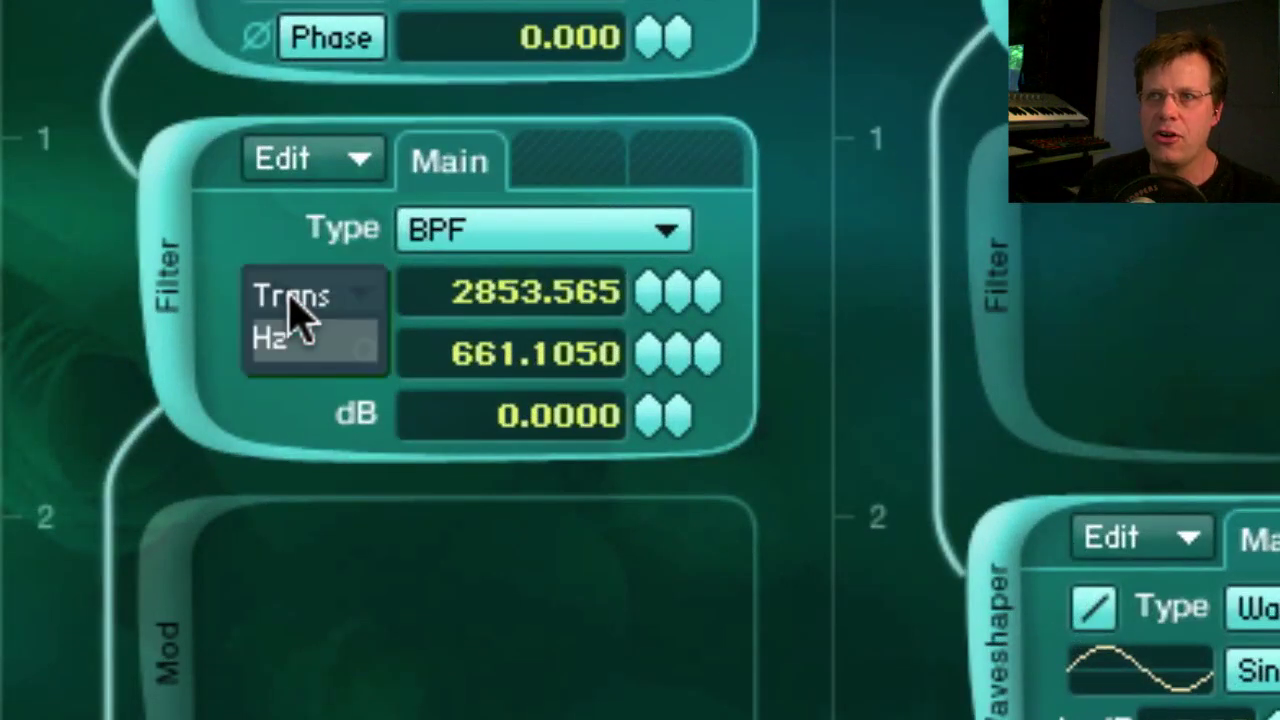
{"action": "left_click", "coordinate": [355, 297]}
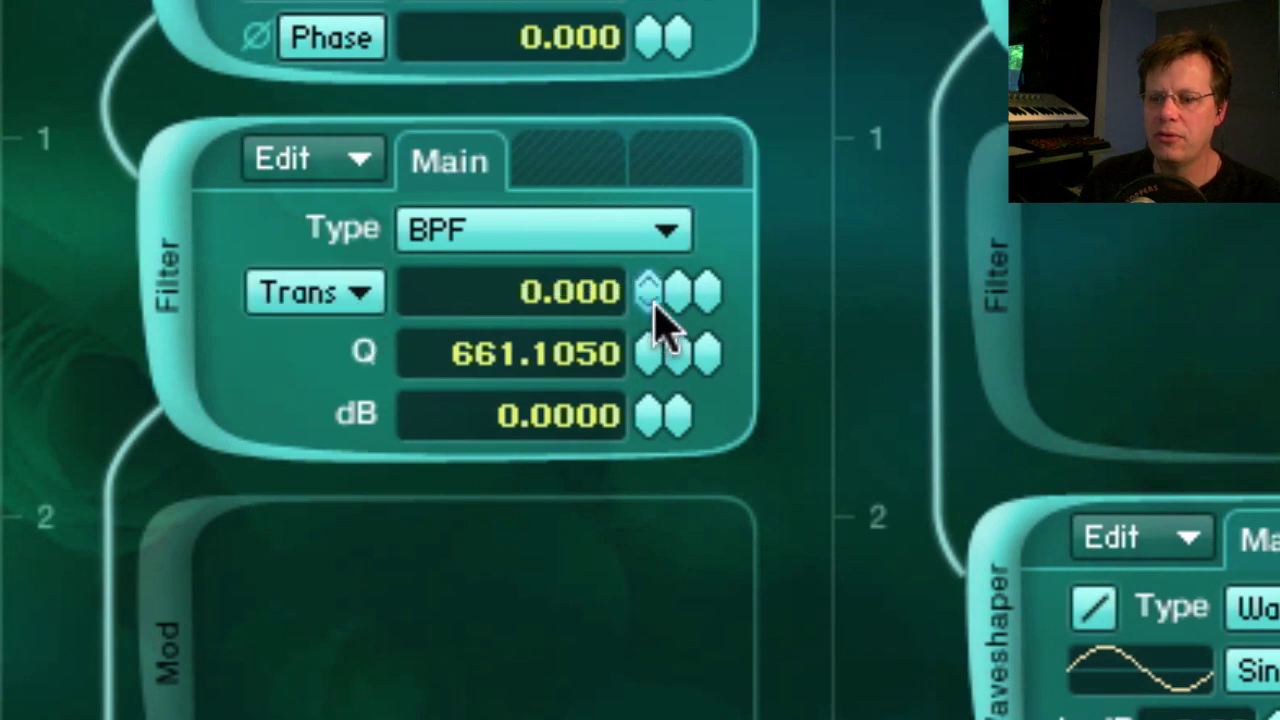
{"action": "left_click_drag", "start_coordinate": [653, 305], "coordinate": [666, 156]}
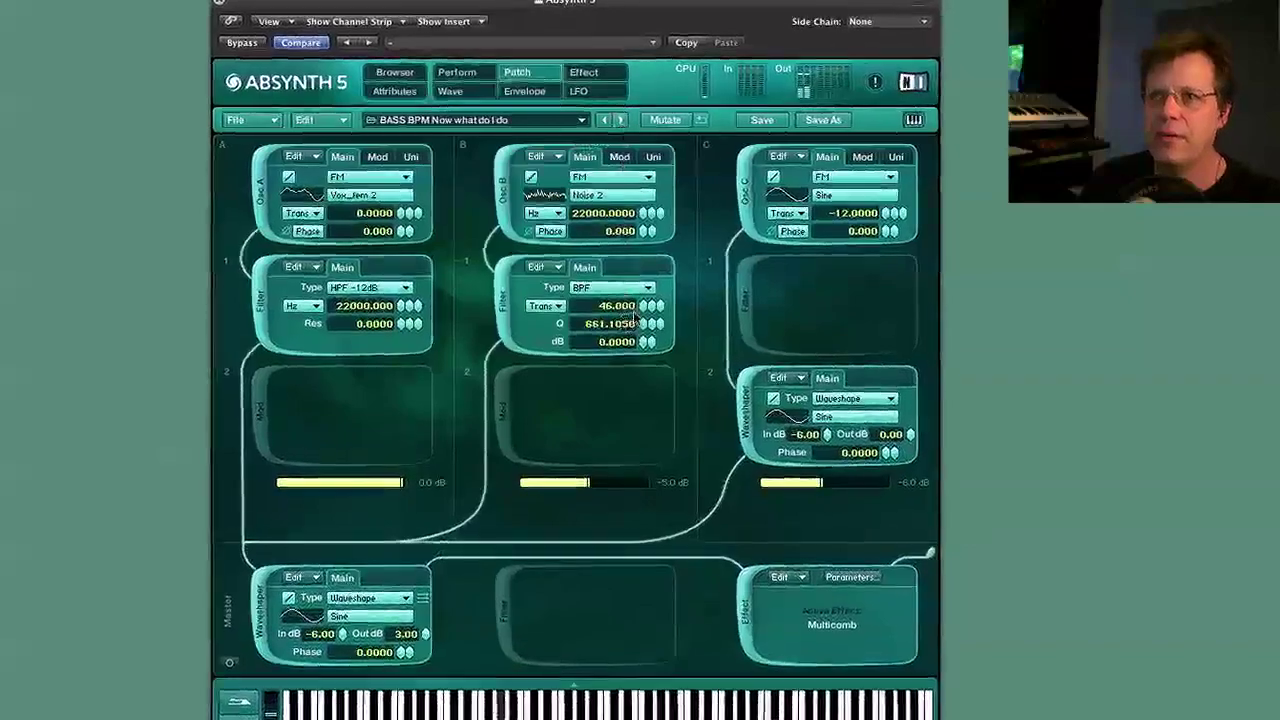
{"action": "left_click", "coordinate": [645, 306]}
{"action": "left_click", "coordinate": [648, 309]}
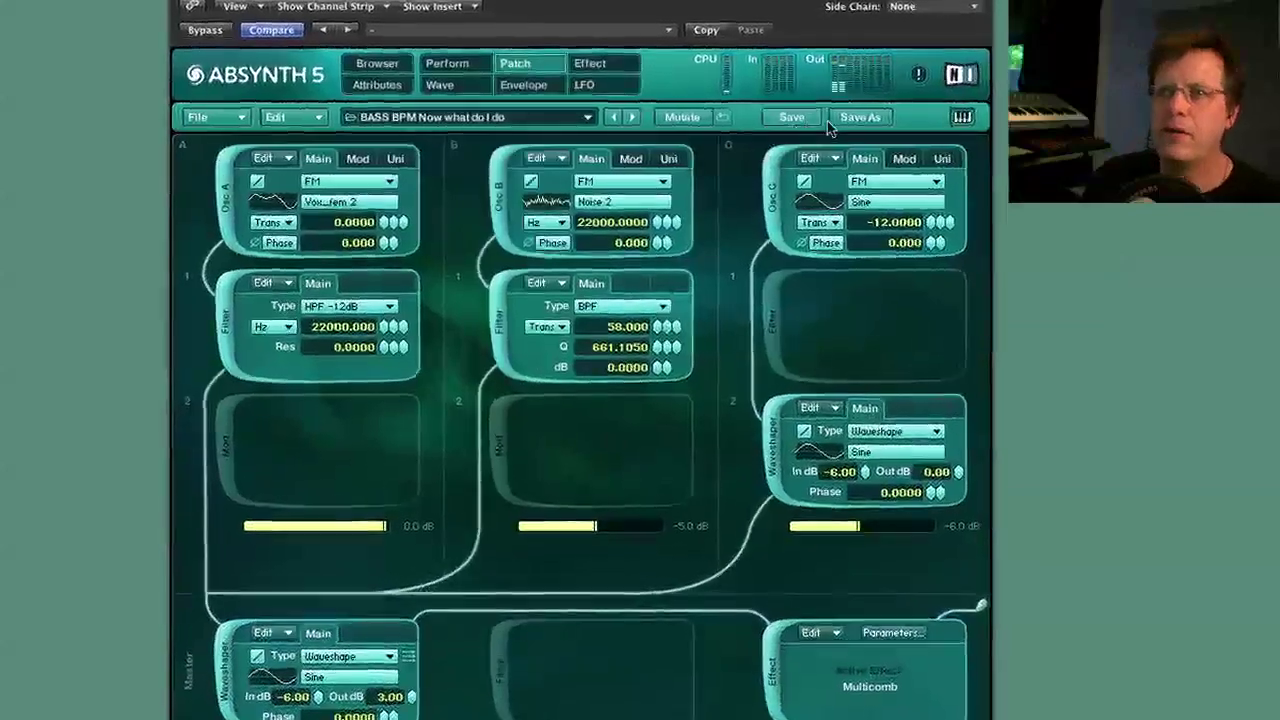
Save the patch as "BASS BPM Now what do I do2" in the PlugInGuru Absynth 5 Vol 1 folder.
{"action": "left_click", "coordinate": [867, 117]}
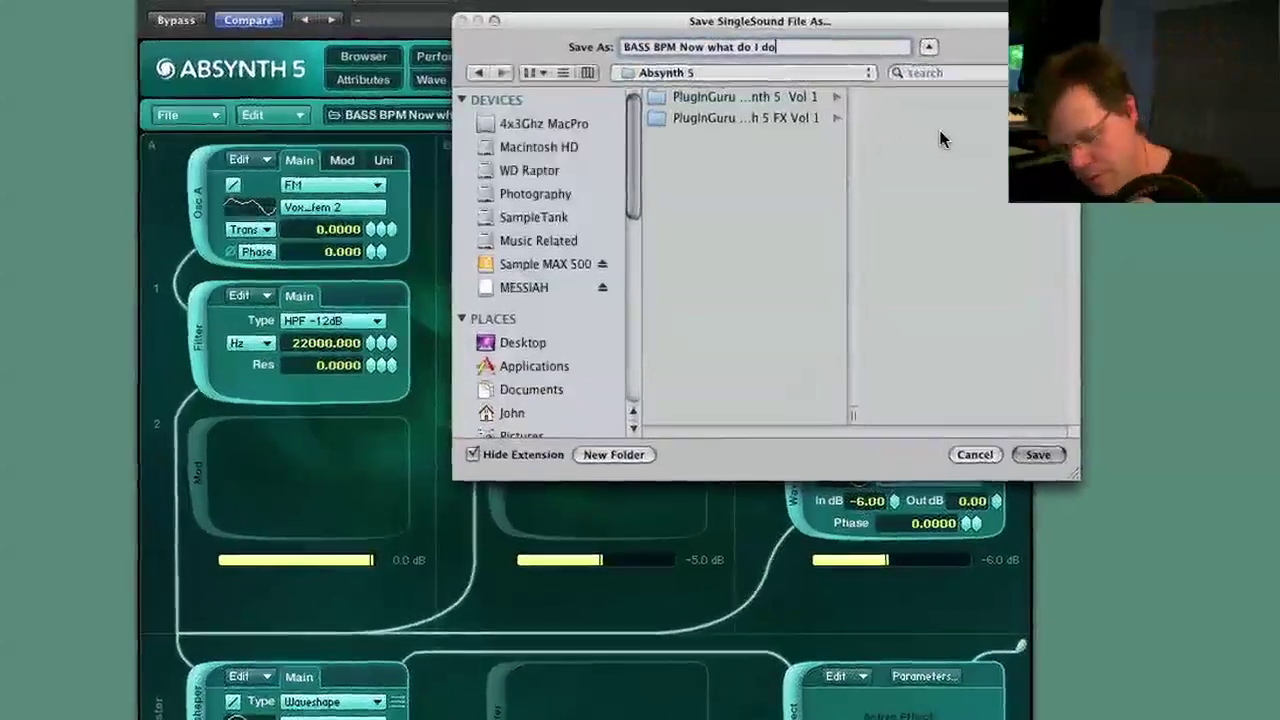
{"action": "type", "text": "2"}
{"action": "left_click", "coordinate": [760, 95]}
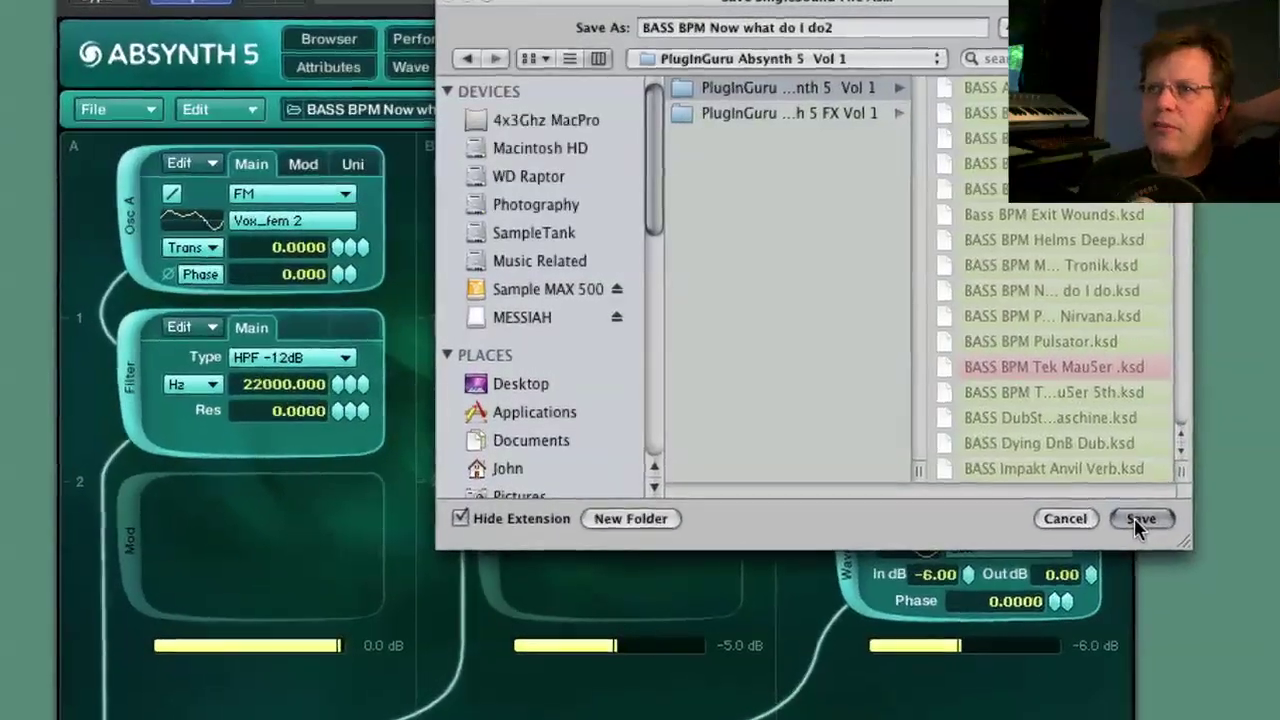
{"action": "left_click", "coordinate": [1130, 516]}
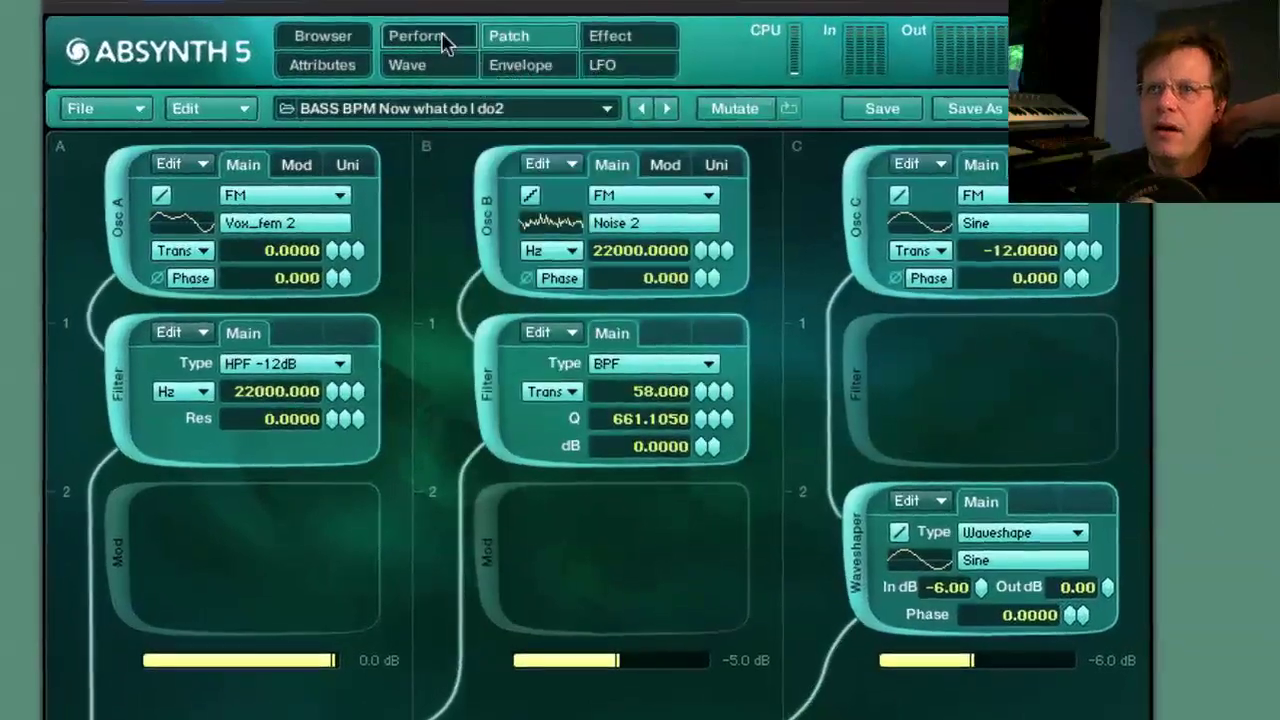
Set the macro assignment depth of Filter B1 Res to 100% and of Filter B1 Freq to 99.99%.
{"action": "left_click", "coordinate": [417, 38]}
{"action": "left_click", "coordinate": [432, 193]}
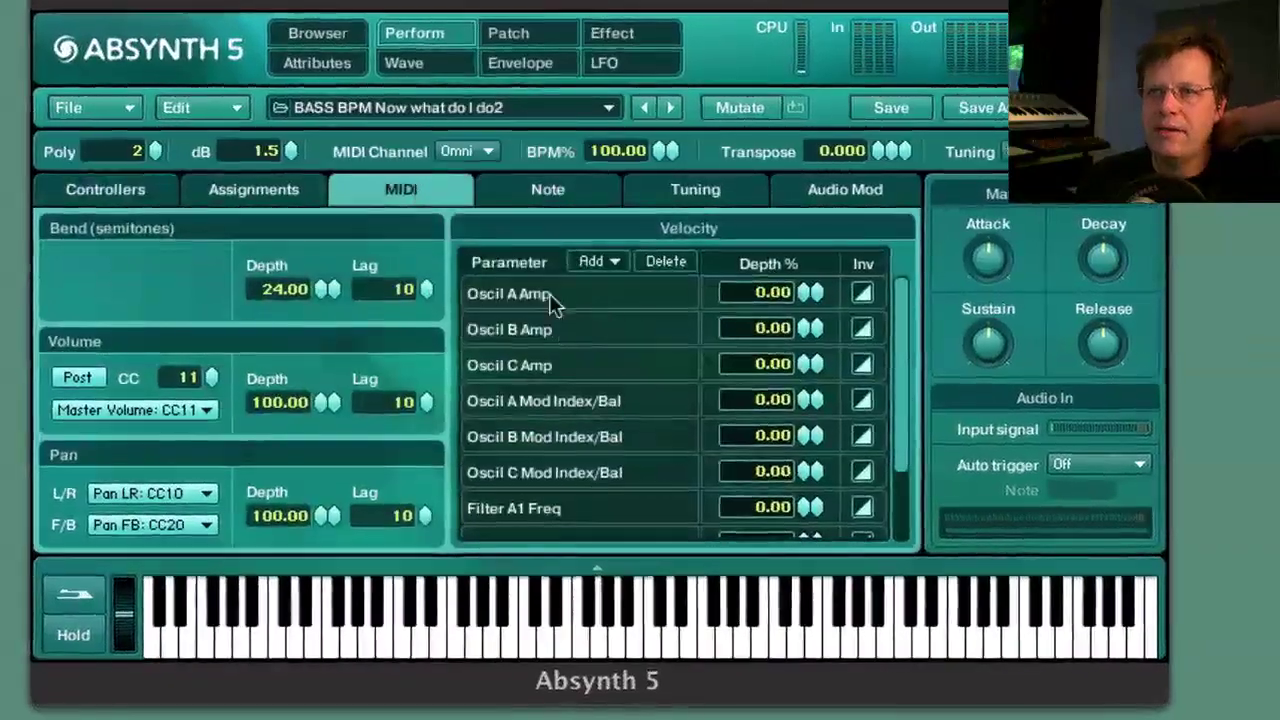
{"action": "left_click", "coordinate": [263, 192]}
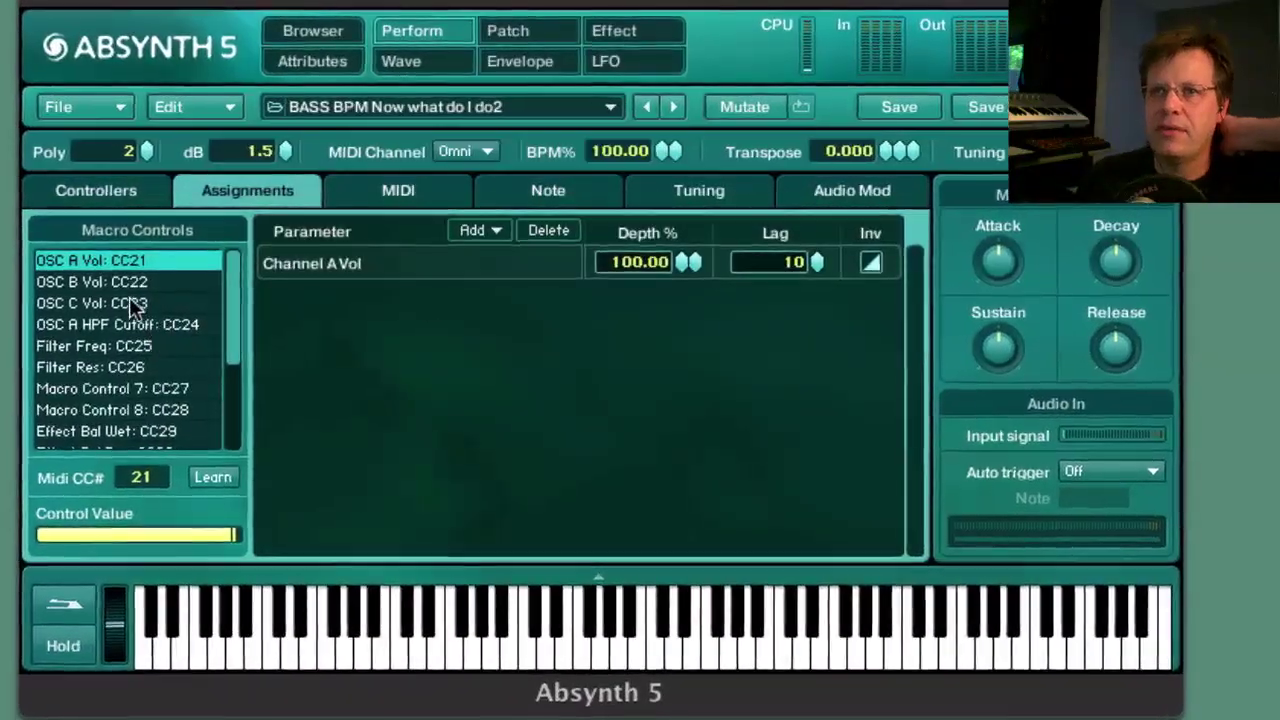
{"action": "left_click", "coordinate": [125, 301]}
{"action": "left_click", "coordinate": [113, 277]}
{"action": "left_click", "coordinate": [108, 370]}
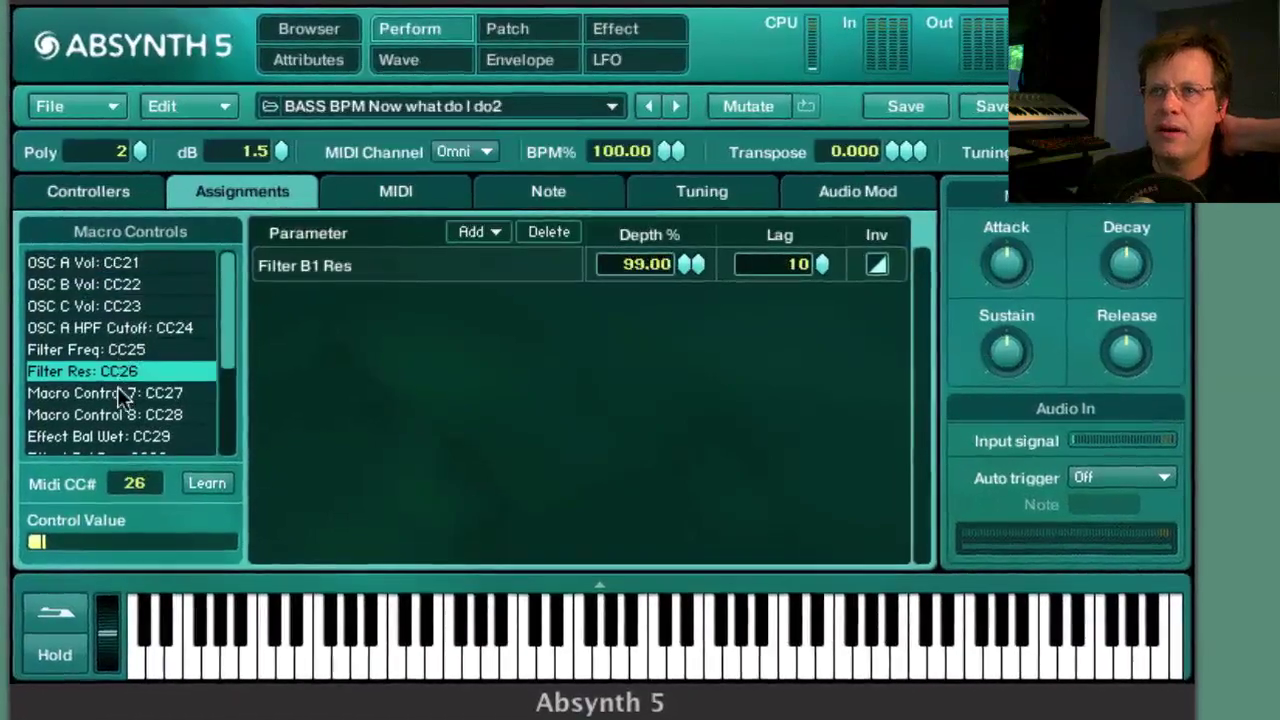
{"action": "left_click", "coordinate": [686, 270]}
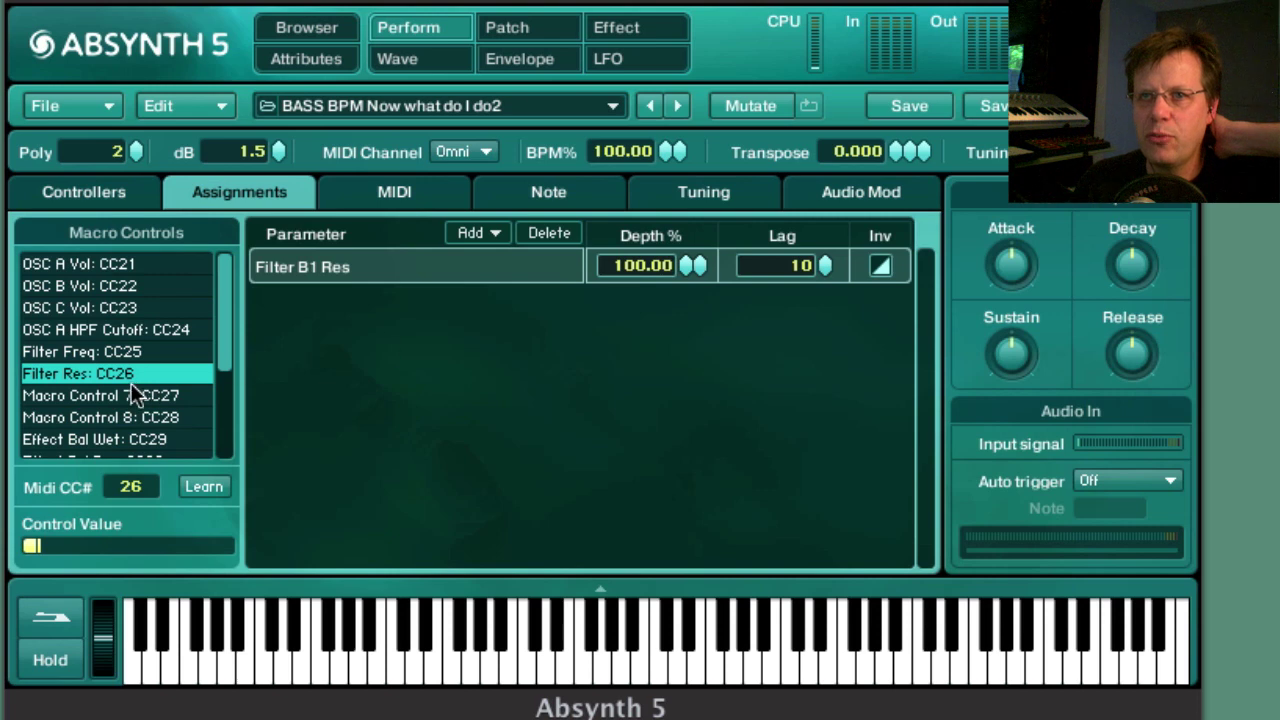
{"action": "left_click", "coordinate": [90, 352]}
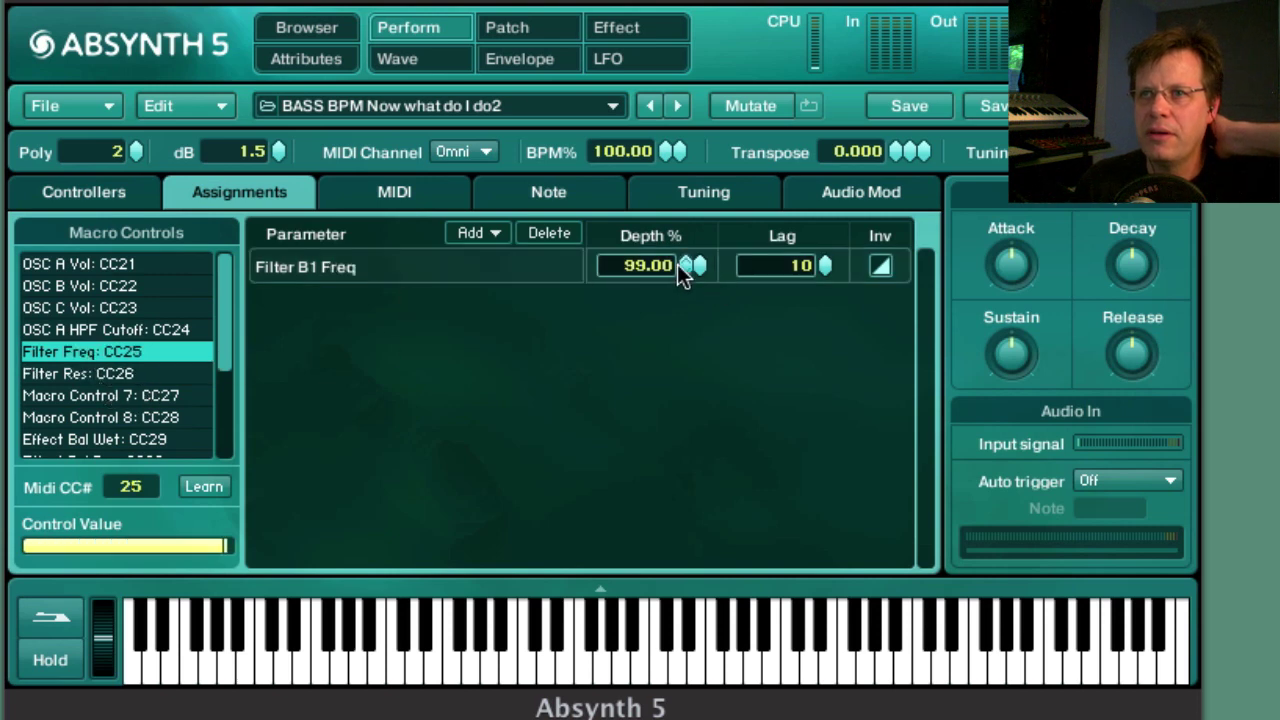
{"action": "left_click_drag", "start_coordinate": [688, 266], "coordinate": [680, 228]}
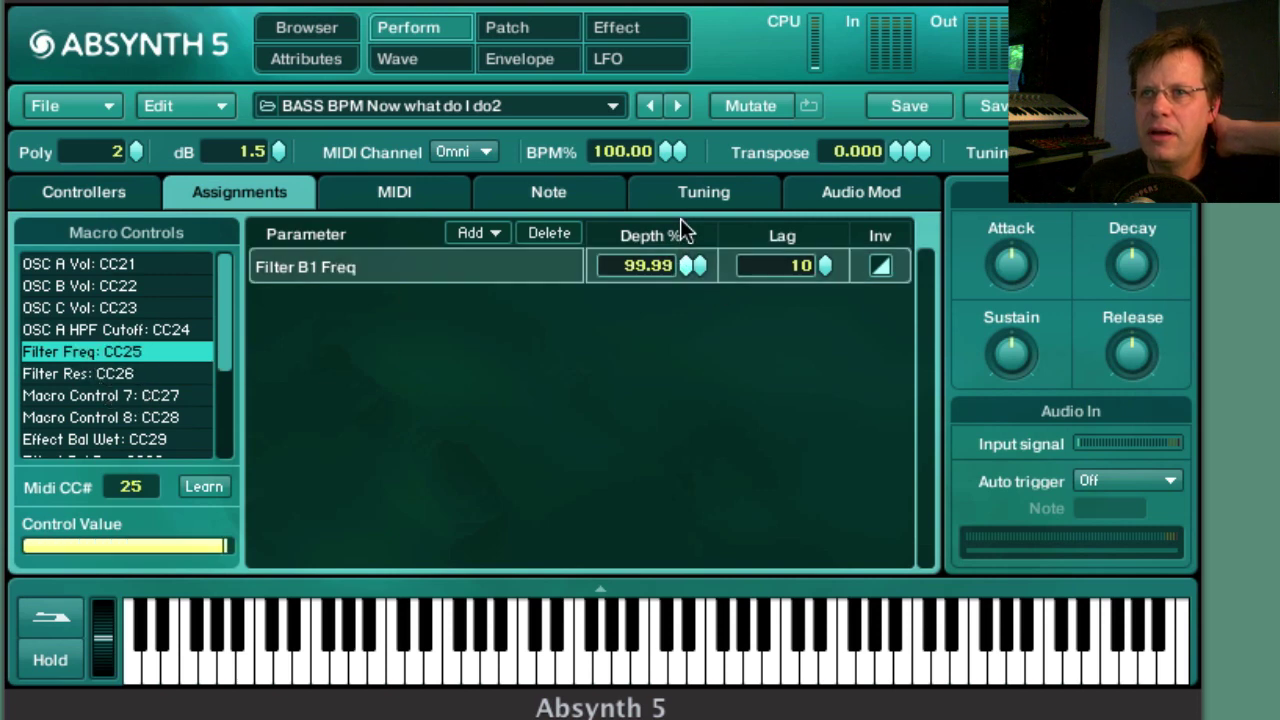
Set the depth of the Effect Bal Wet assignment on macro control CC29 to 100%.
{"action": "left_click", "coordinate": [134, 424]}
{"action": "left_click", "coordinate": [134, 440]}
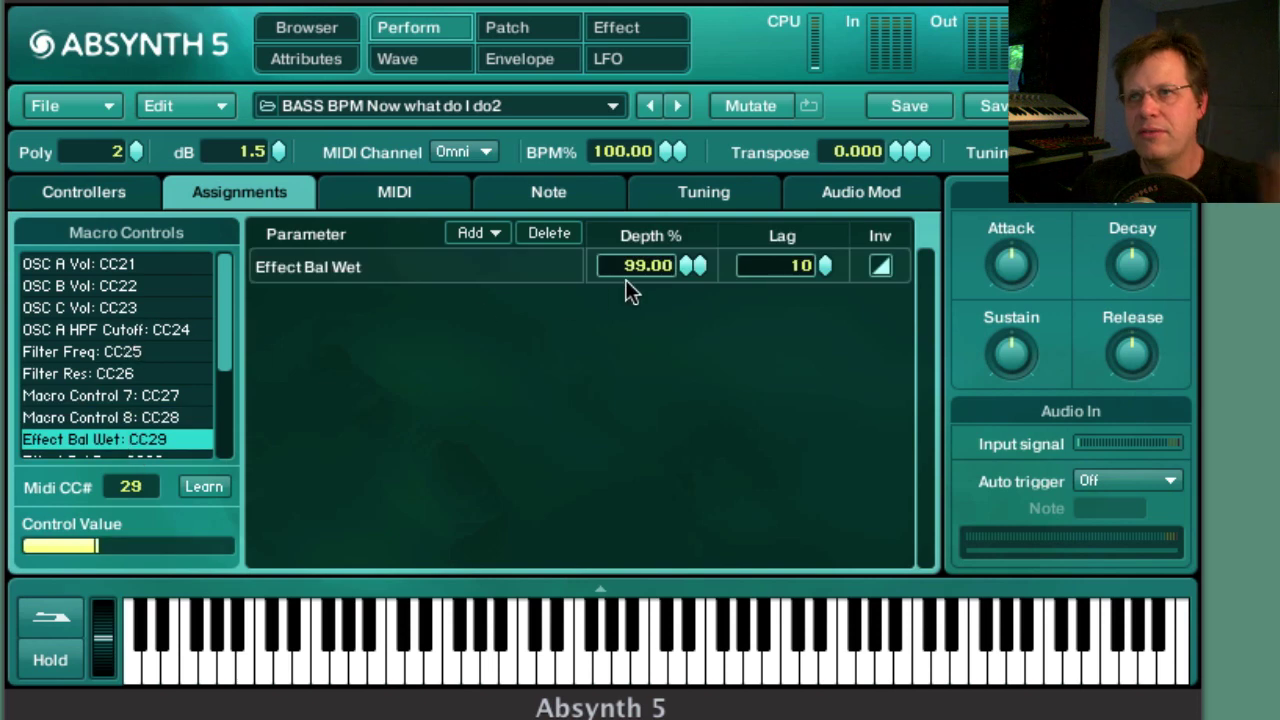
{"action": "left_click_drag", "start_coordinate": [688, 266], "coordinate": [686, 233]}
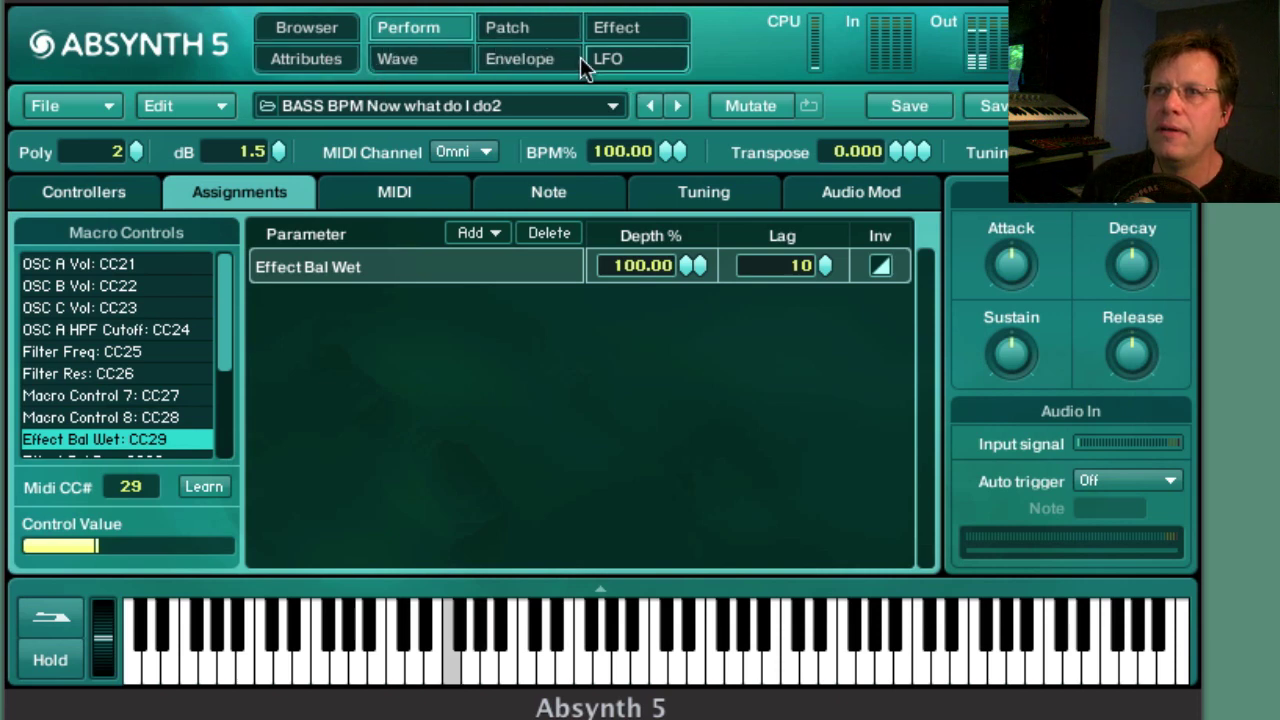
Reopen the PlugInGuru Absynth 5 Vol 1 folder and compare the patches BASS BPM Now what do I do2 and BASS BPM Now what do I do.
{"action": "left_click", "coordinate": [306, 29]}
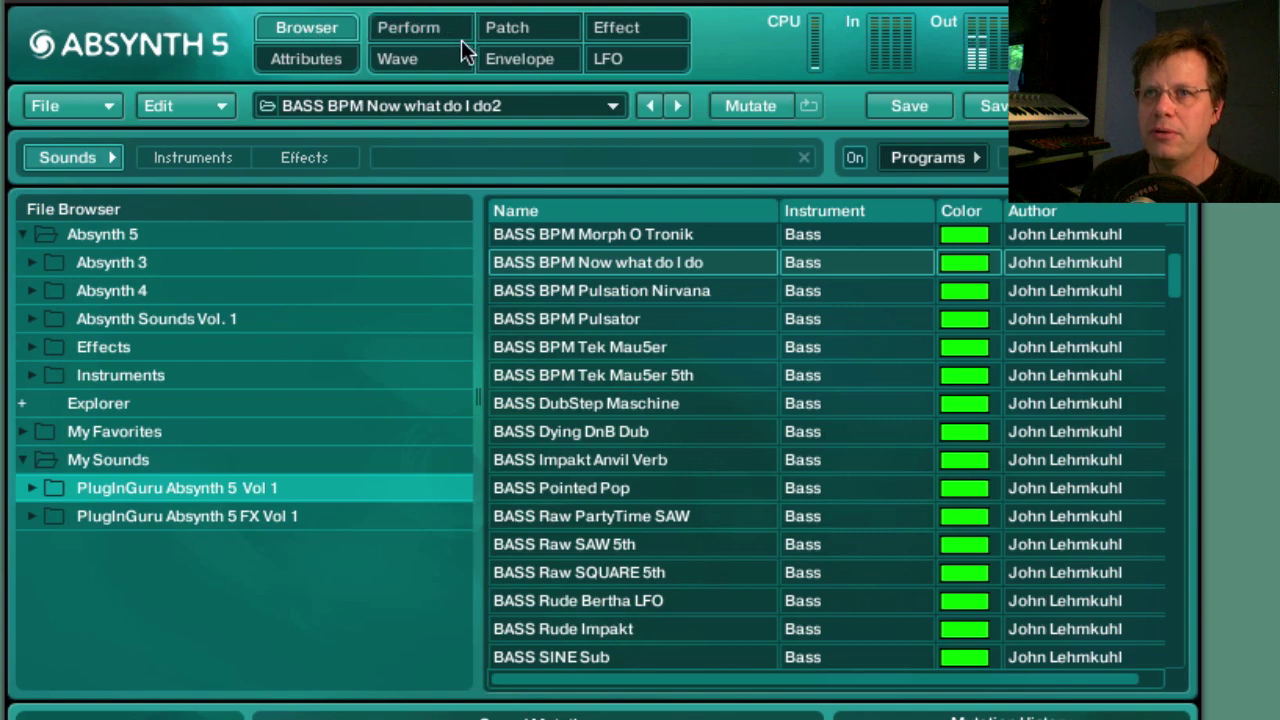
{"action": "left_click", "coordinate": [40, 459]}
{"action": "left_click", "coordinate": [23, 460]}
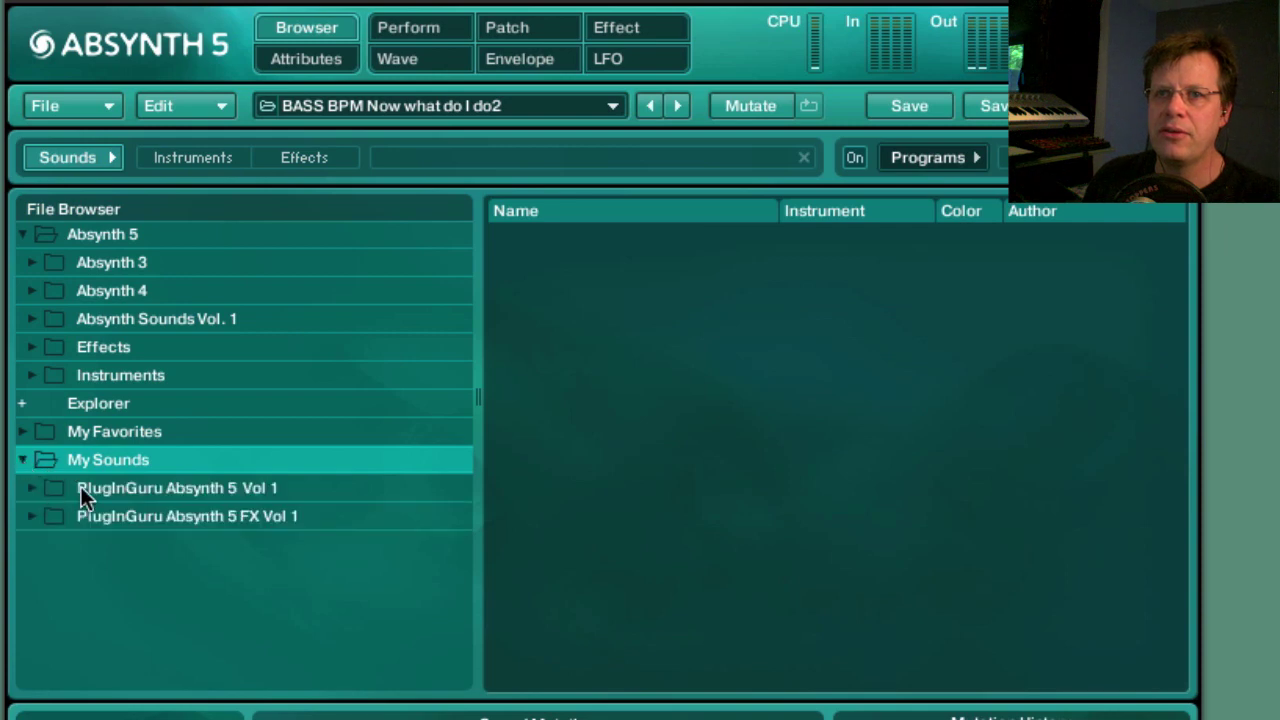
{"action": "left_click", "coordinate": [48, 490]}
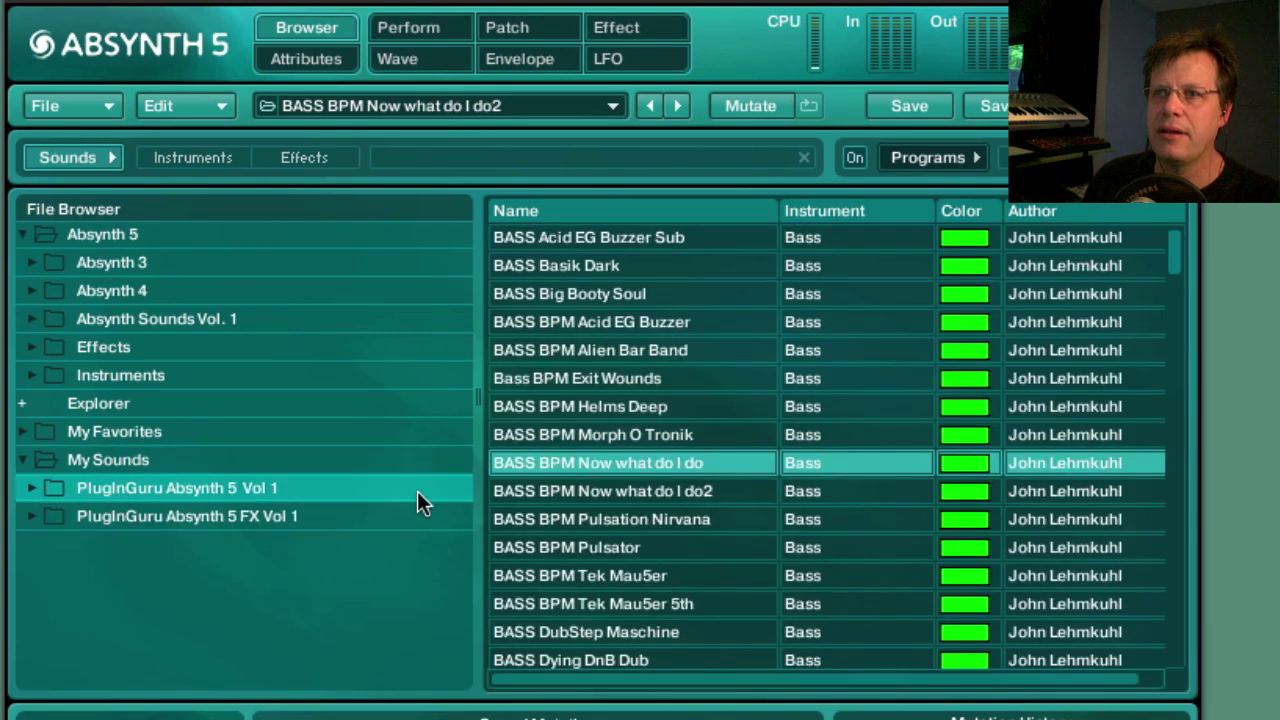
{"action": "left_click", "coordinate": [657, 490]}
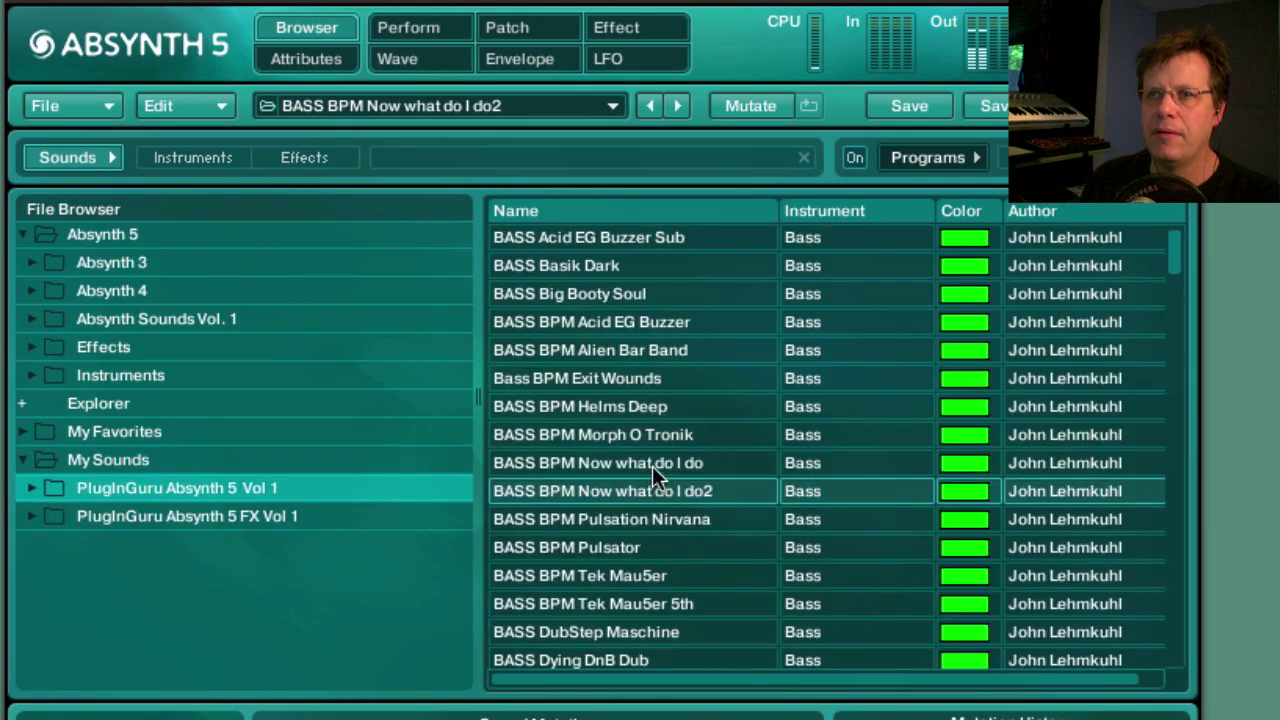
{"action": "left_click", "coordinate": [658, 462]}
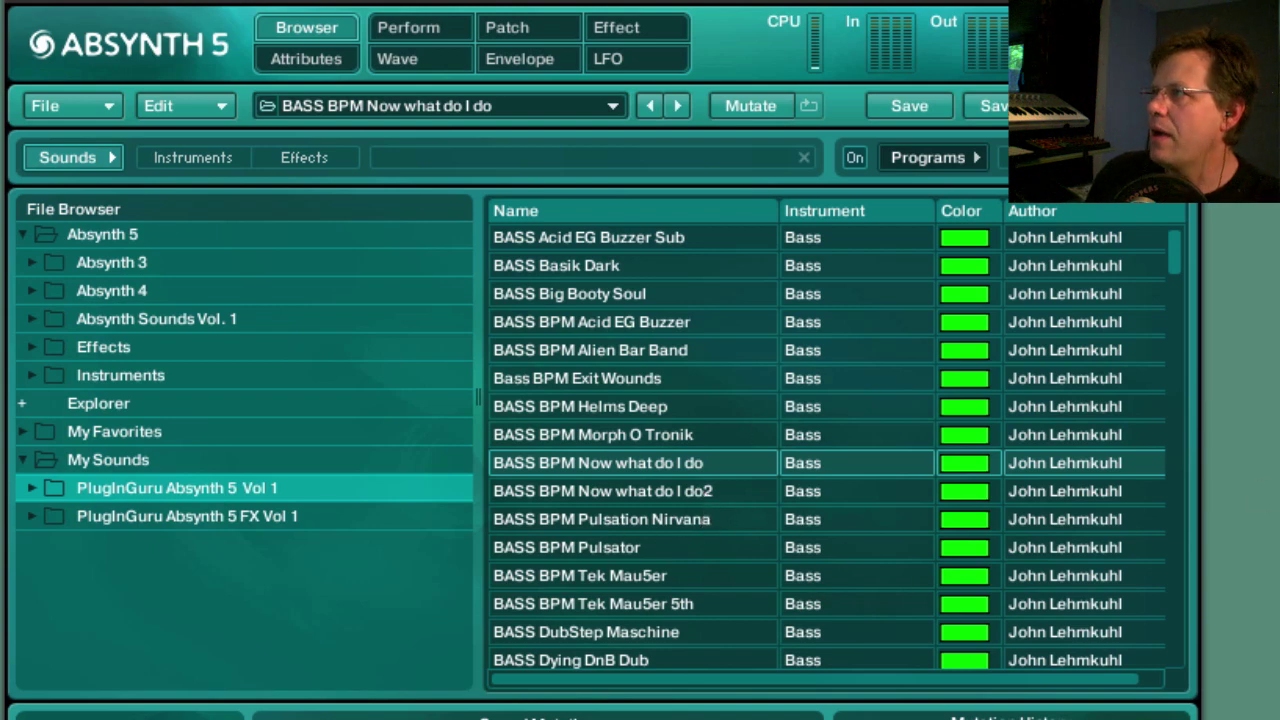
Load the BELL Angelic Bit Krush patch and show its macro controllers.
{"action": "scroll", "coordinate": [540, 550], "scroll_direction": "down", "scroll_amount": 4}
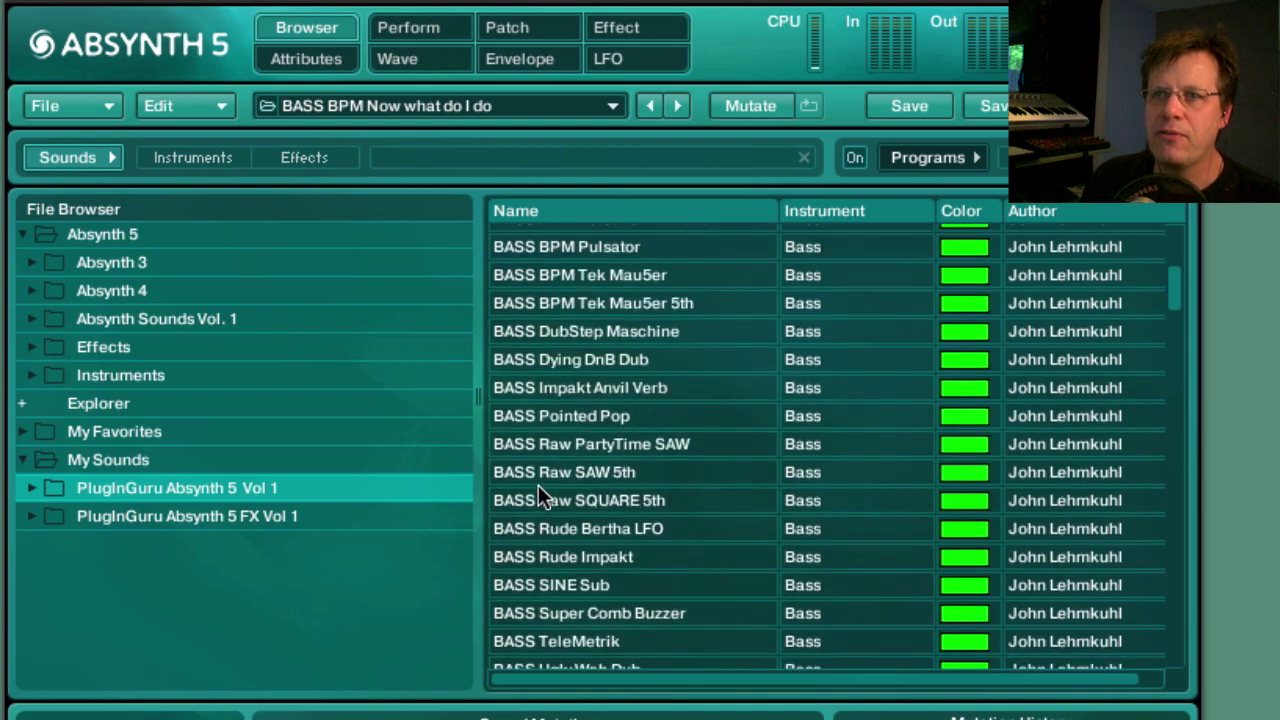
{"action": "scroll", "coordinate": [540, 495], "scroll_direction": "down", "scroll_amount": 4}
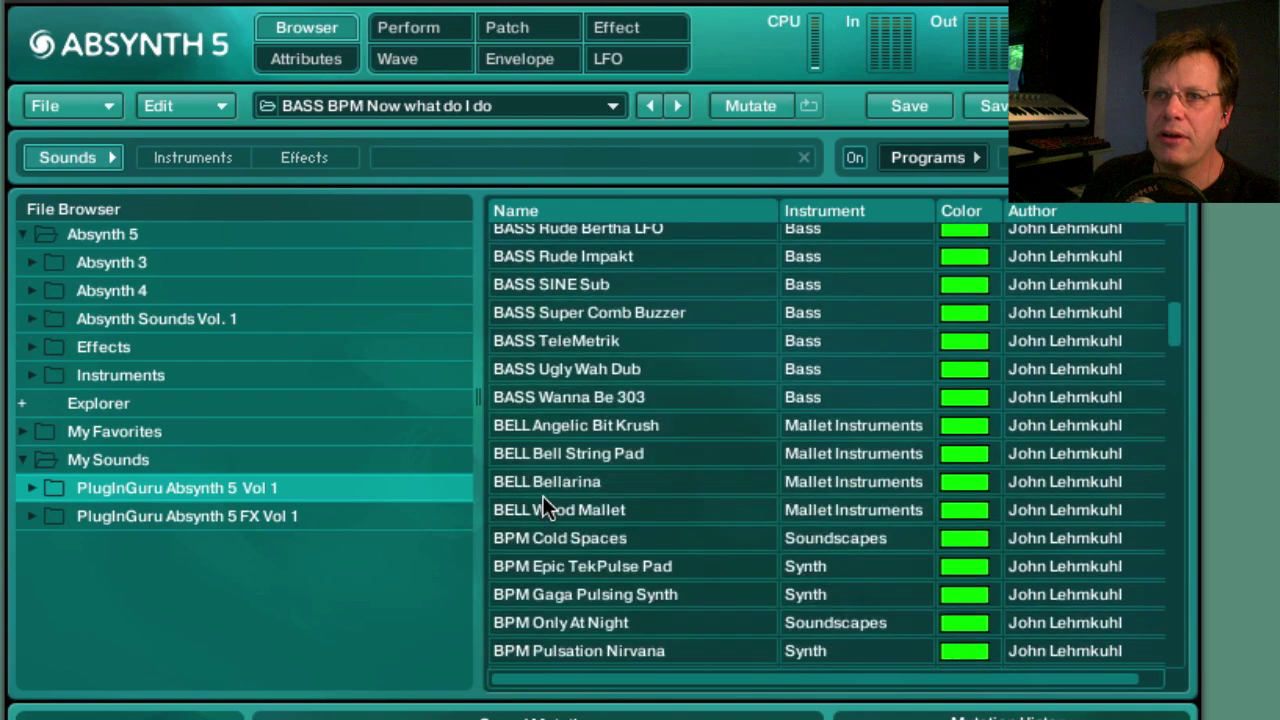
{"action": "left_click", "coordinate": [578, 422]}
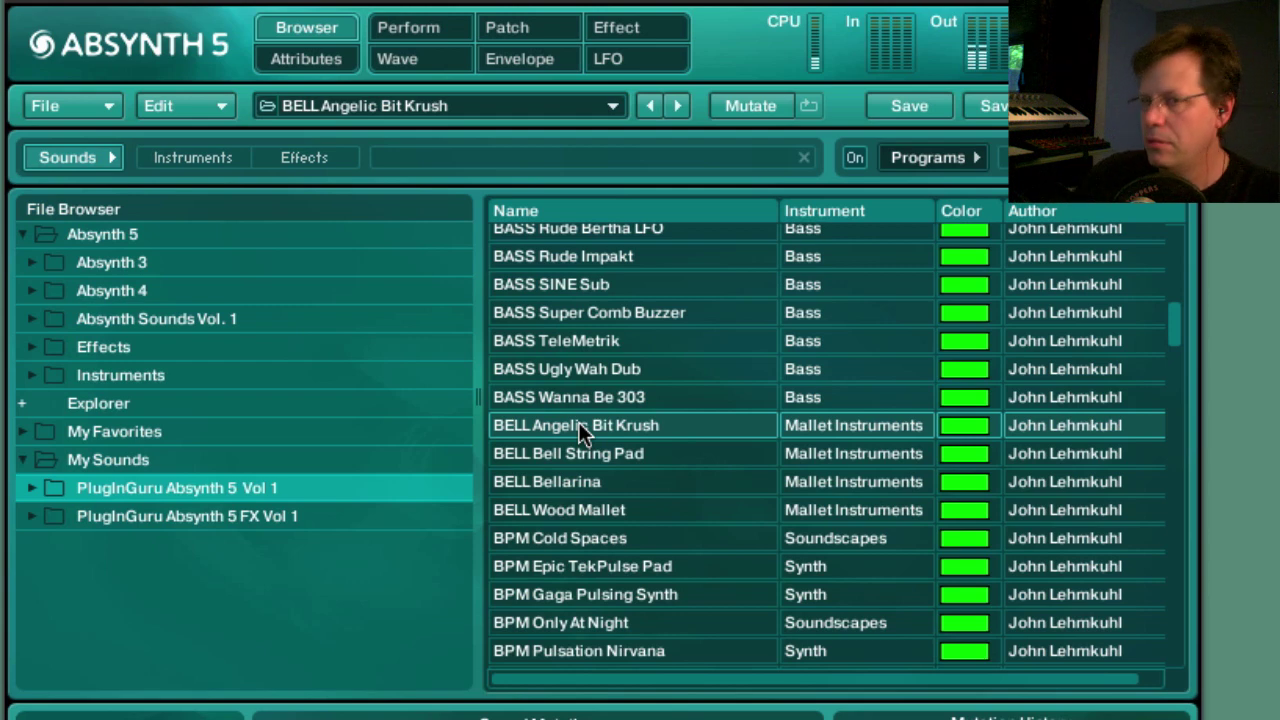
{"action": "left_click", "coordinate": [455, 34]}
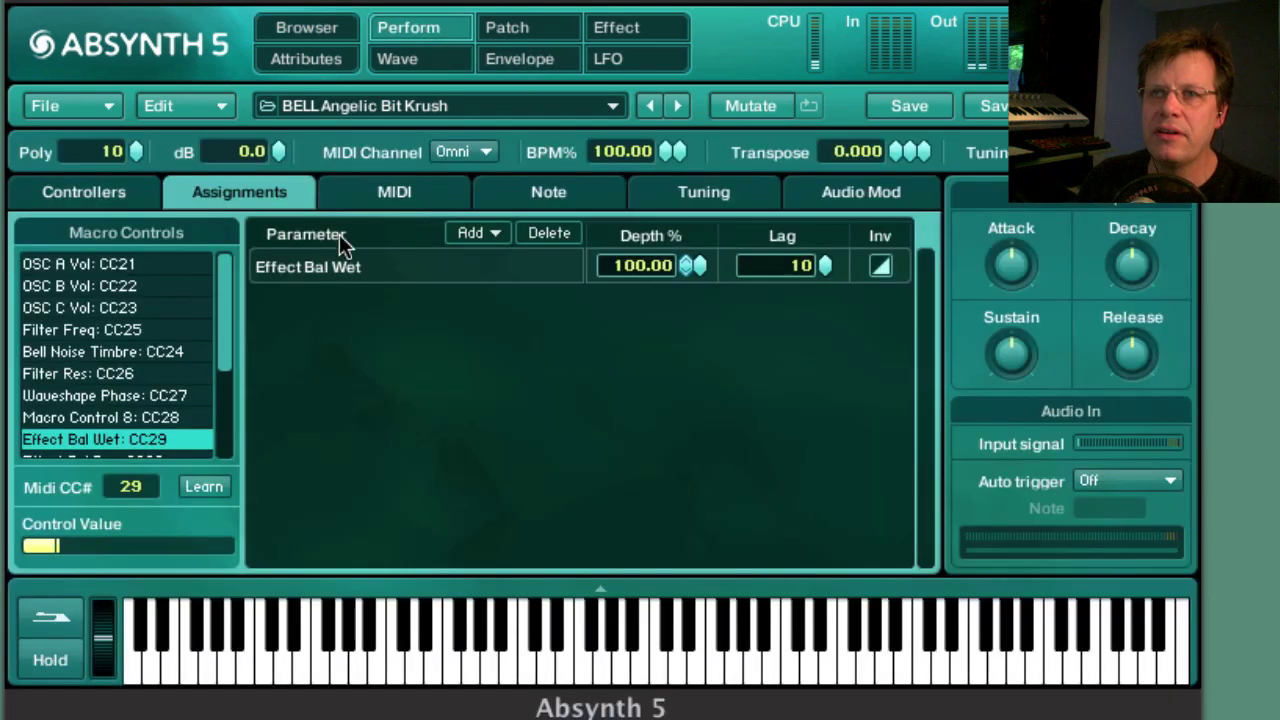
{"action": "left_click", "coordinate": [88, 196]}
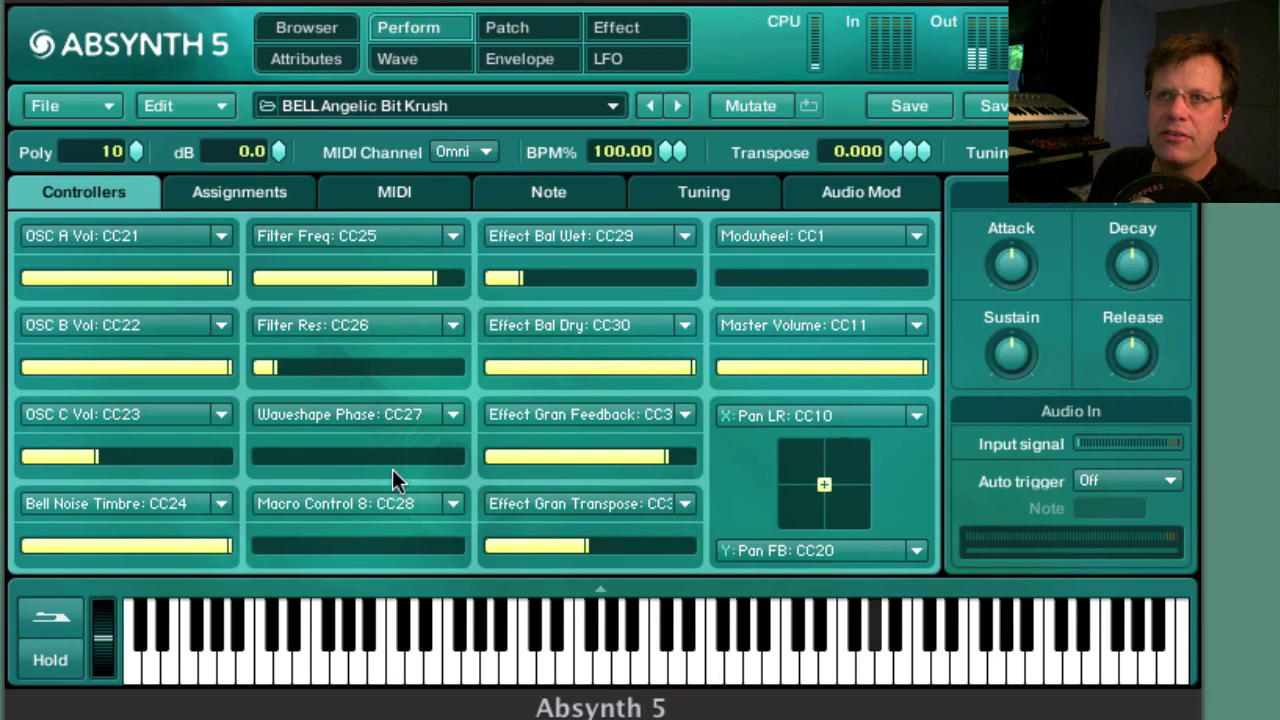
Set Waveshape Phase to about a third, lower Bell Noise Timbre slightly, and raise Effect Gran Transpose and Effect Gran Feedback to maximum.
{"action": "left_click_drag", "start_coordinate": [334, 456], "coordinate": [433, 467]}
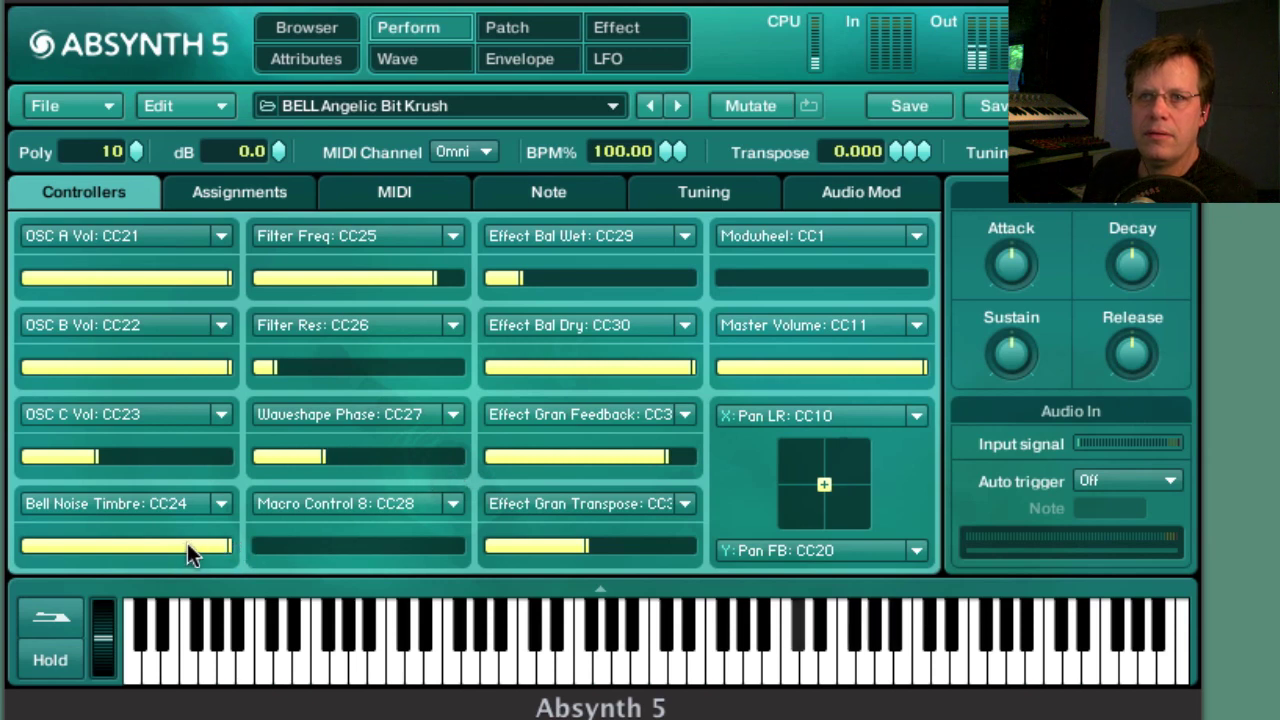
{"action": "left_click_drag", "start_coordinate": [160, 541], "coordinate": [0, 552]}
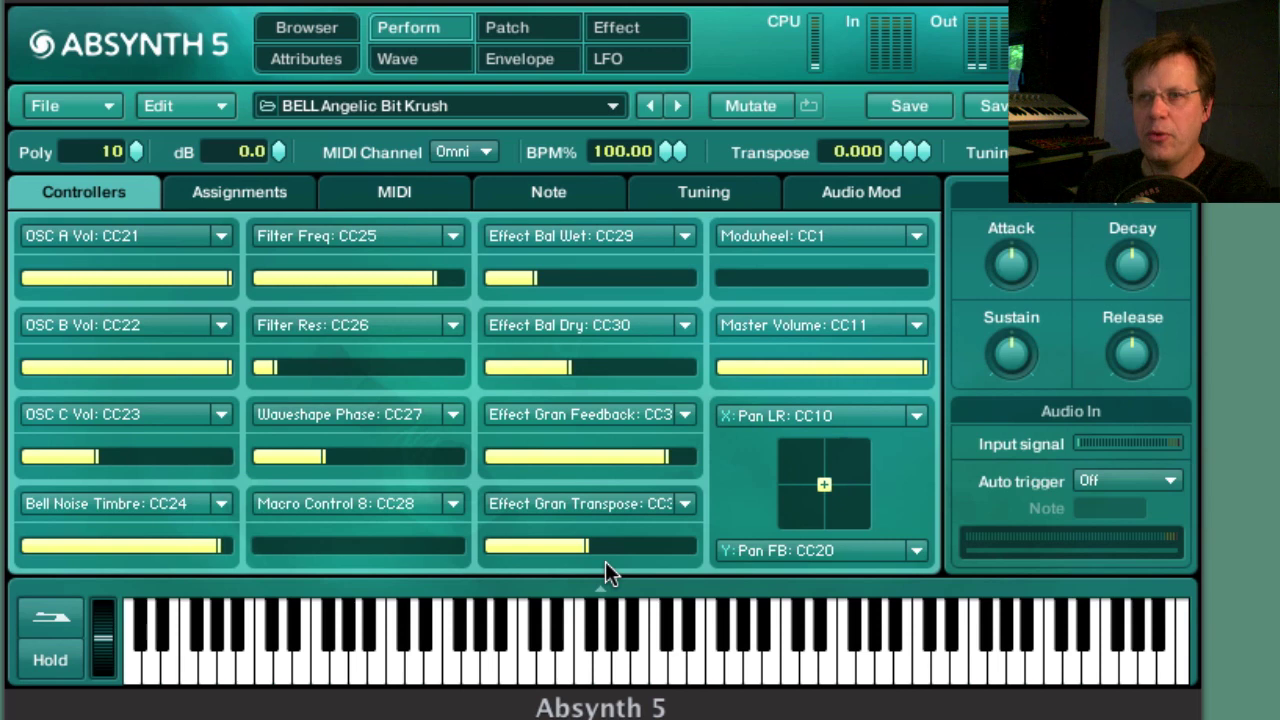
{"action": "left_click_drag", "start_coordinate": [589, 548], "coordinate": [696, 553]}
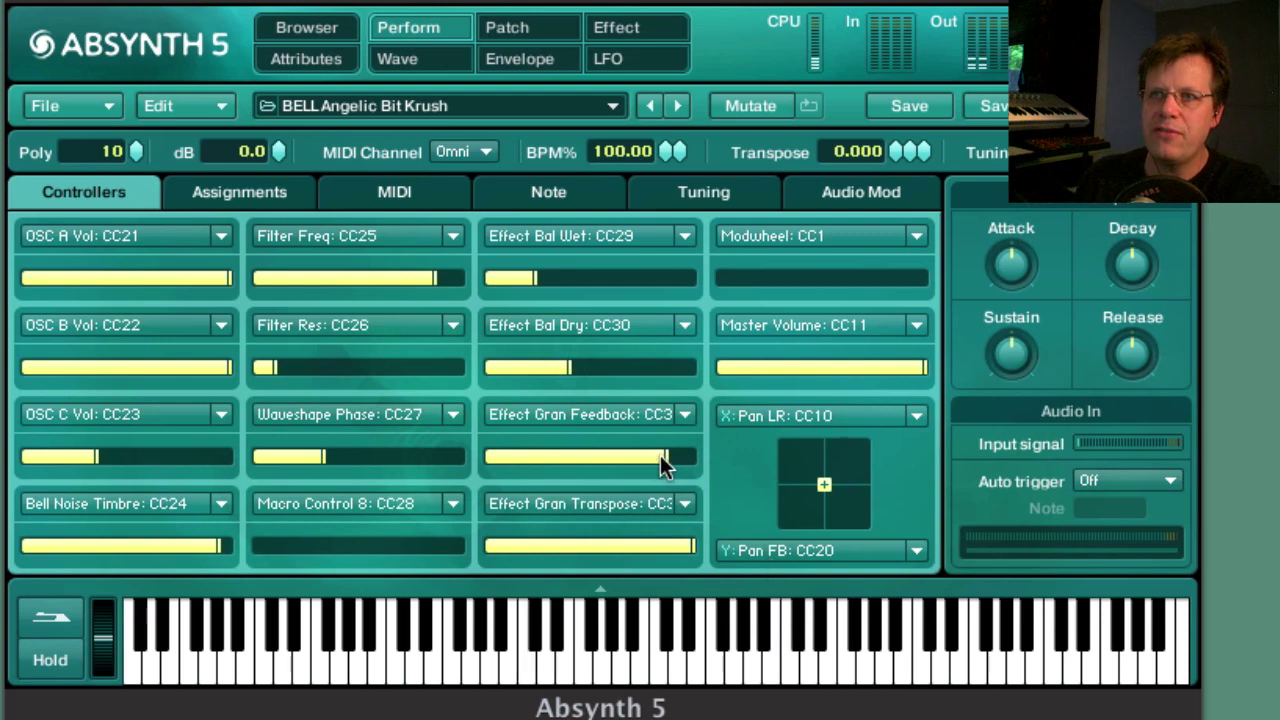
{"action": "left_click_drag", "start_coordinate": [660, 455], "coordinate": [672, 455]}
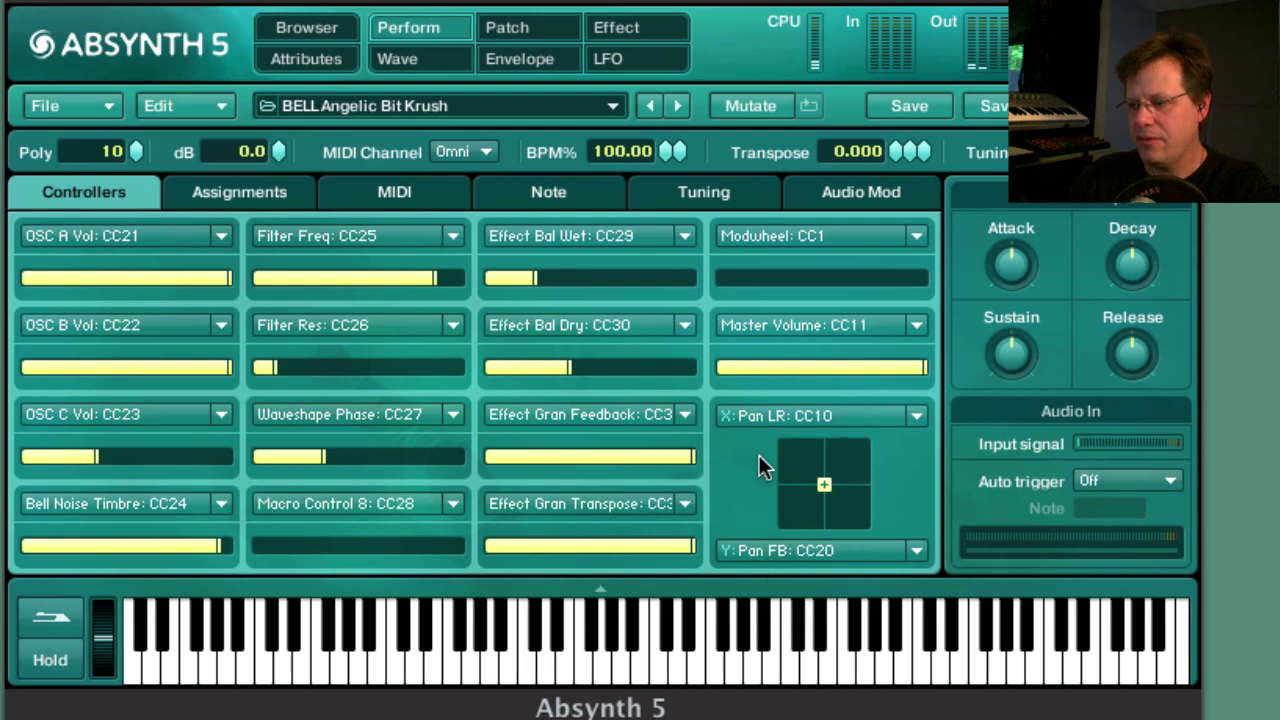
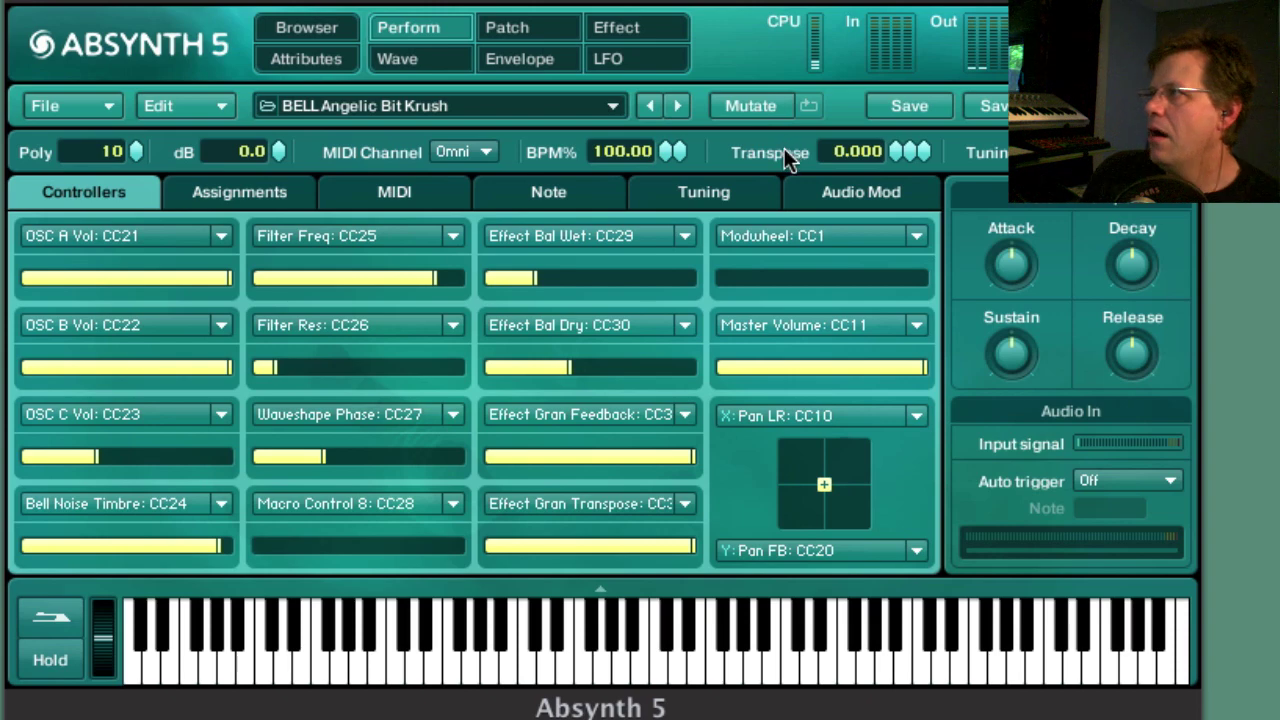
Load the BPM Pulsation Nirvana patch and examine its macro controllers.
{"action": "left_click", "coordinate": [303, 26]}
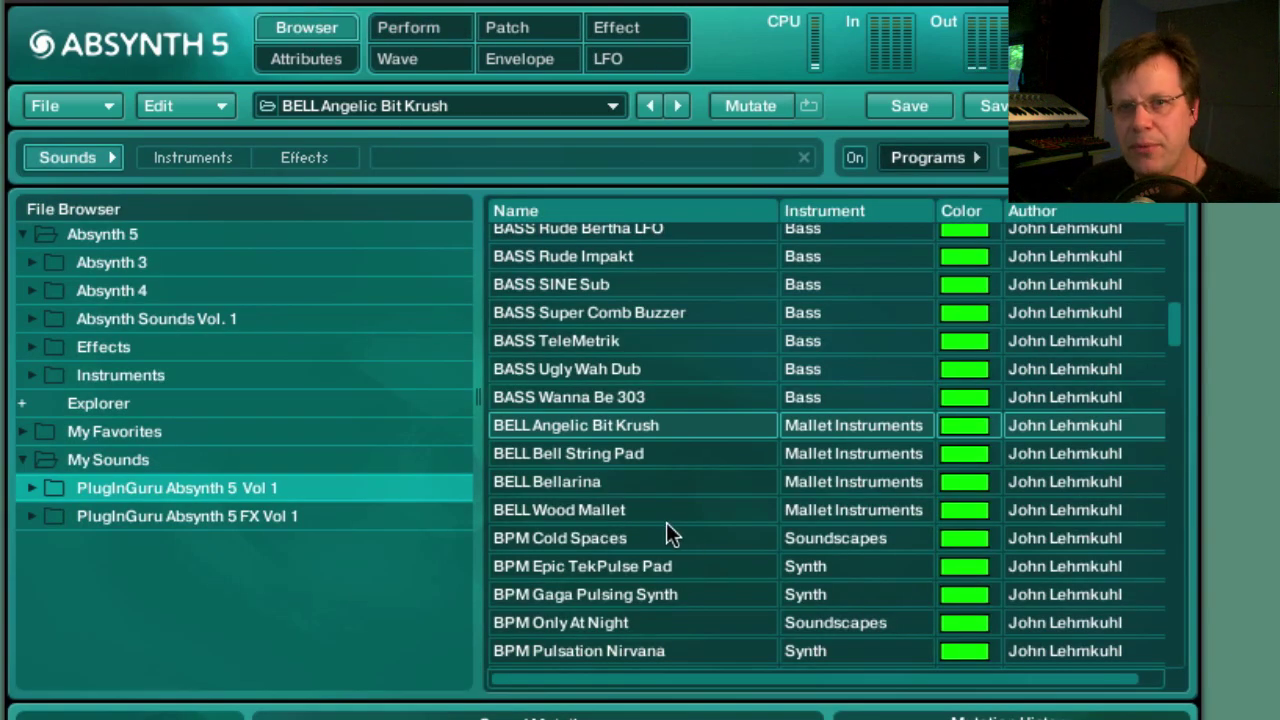
{"action": "scroll", "coordinate": [666, 535], "scroll_direction": "down", "scroll_amount": 4}
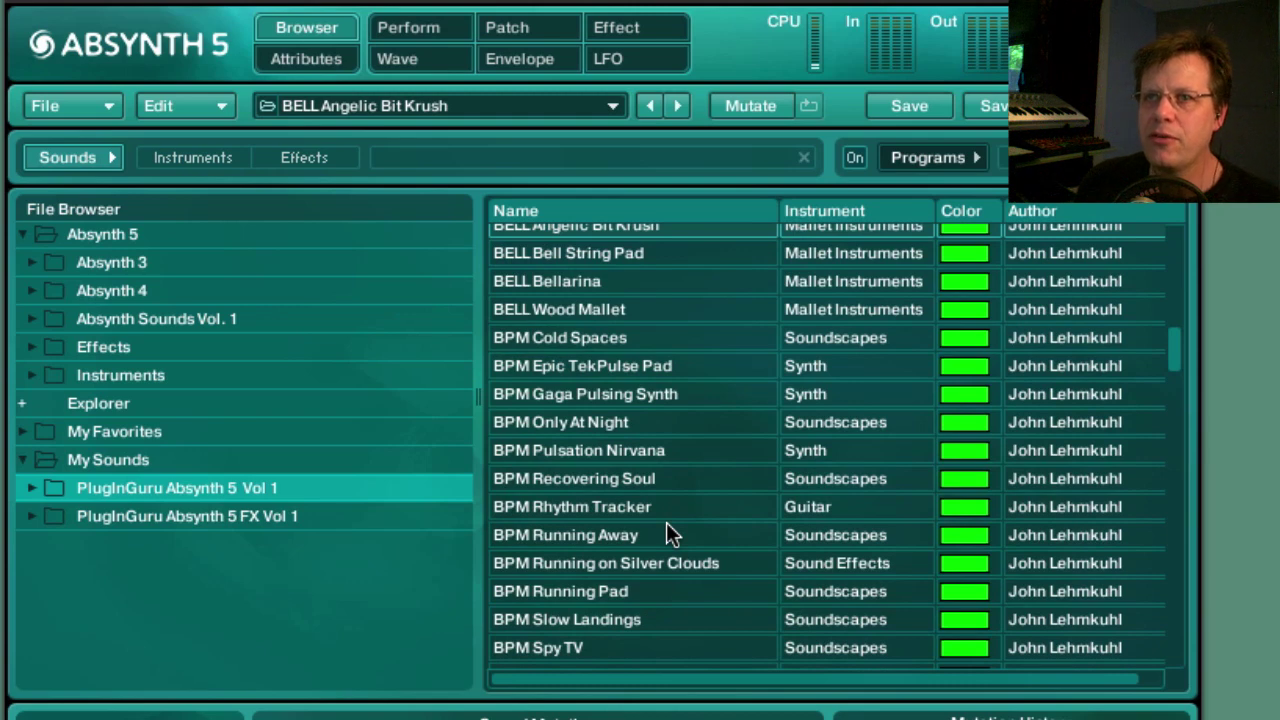
{"action": "left_click", "coordinate": [633, 450]}
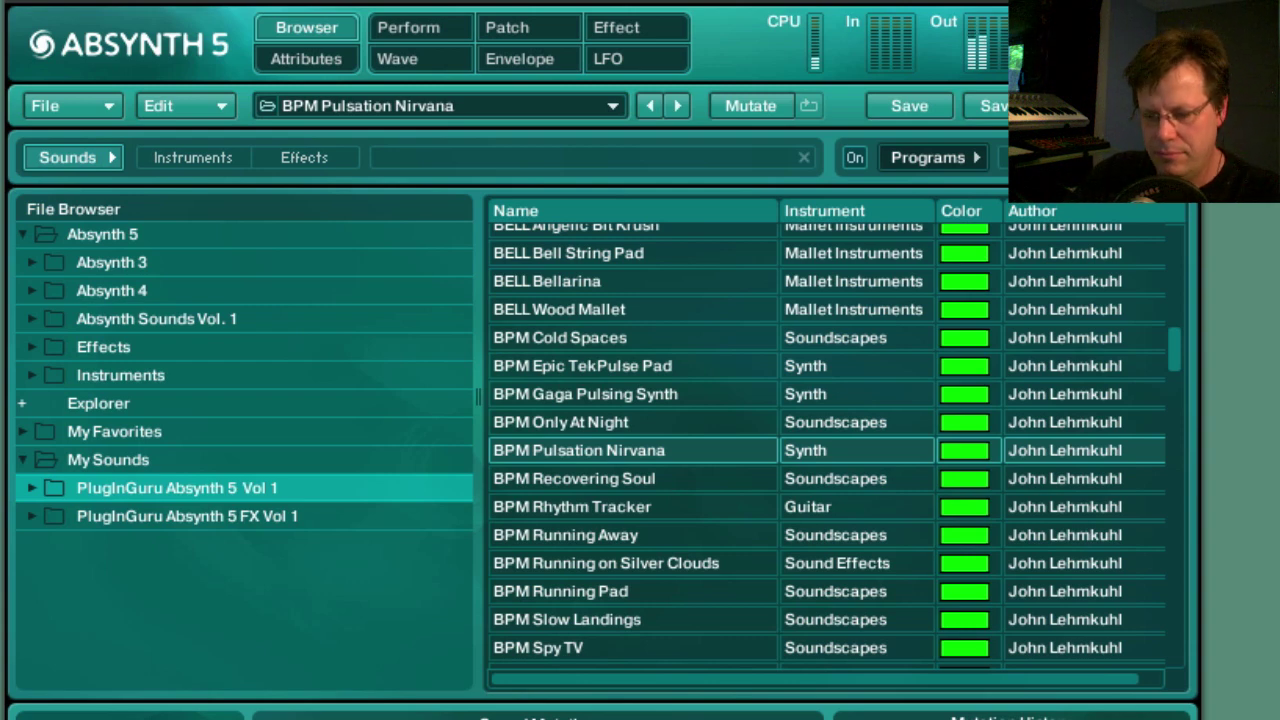
{"action": "left_click", "coordinate": [408, 27]}
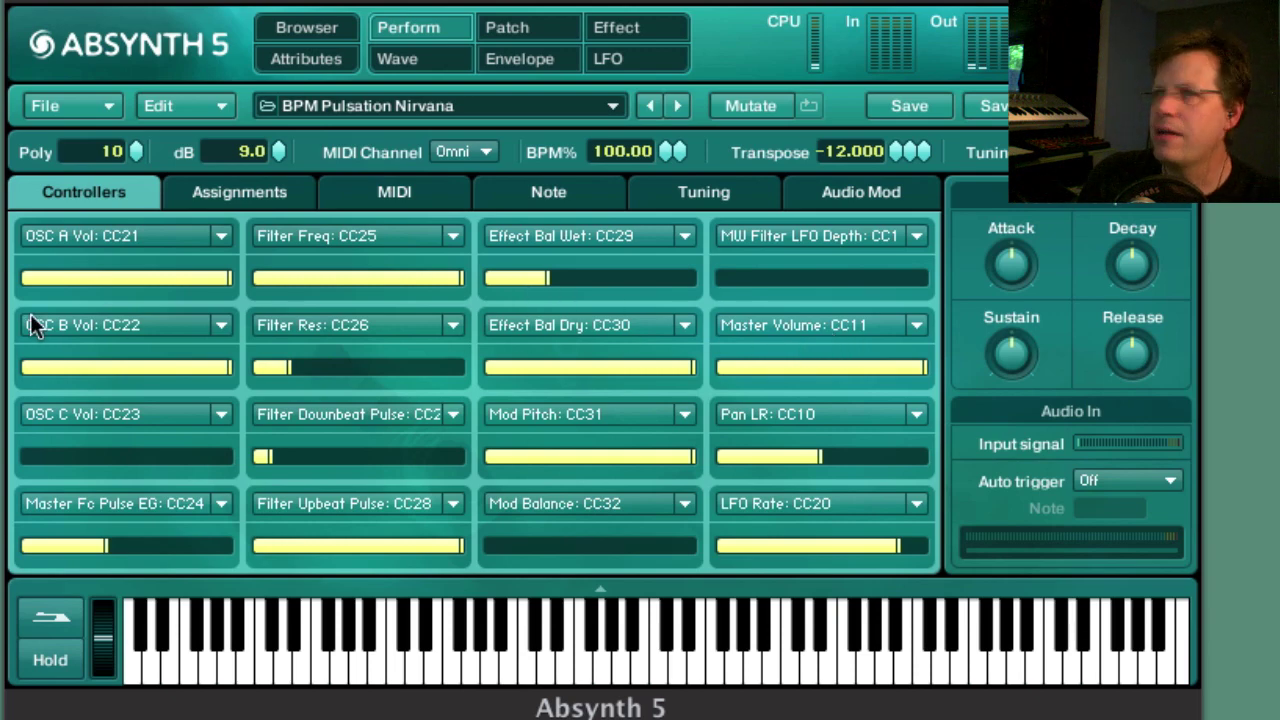
Load the BPM Unspeakable patch and examine its oscillator modules and macro controllers.
{"action": "left_click", "coordinate": [310, 28]}
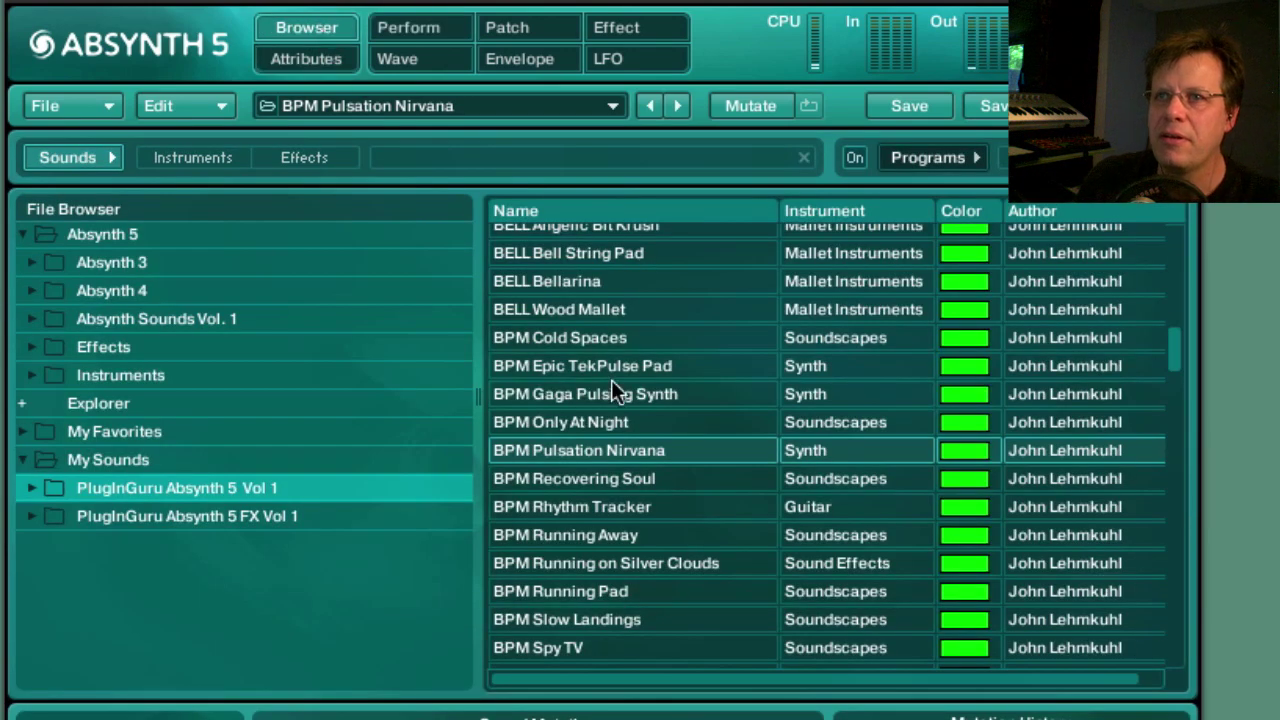
{"action": "scroll", "coordinate": [621, 596], "scroll_direction": "down", "scroll_amount": 3}
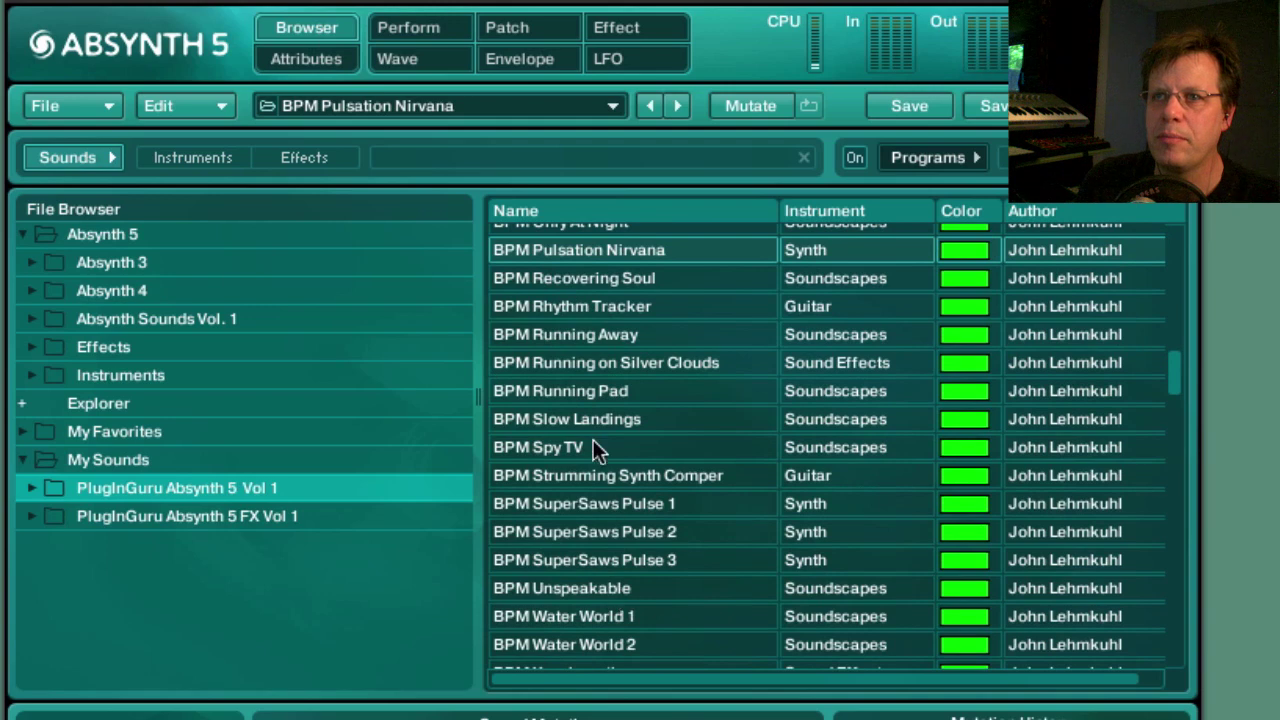
{"action": "left_click", "coordinate": [622, 590]}
{"action": "scroll", "coordinate": [826, 480], "scroll_direction": "down", "scroll_amount": 2}
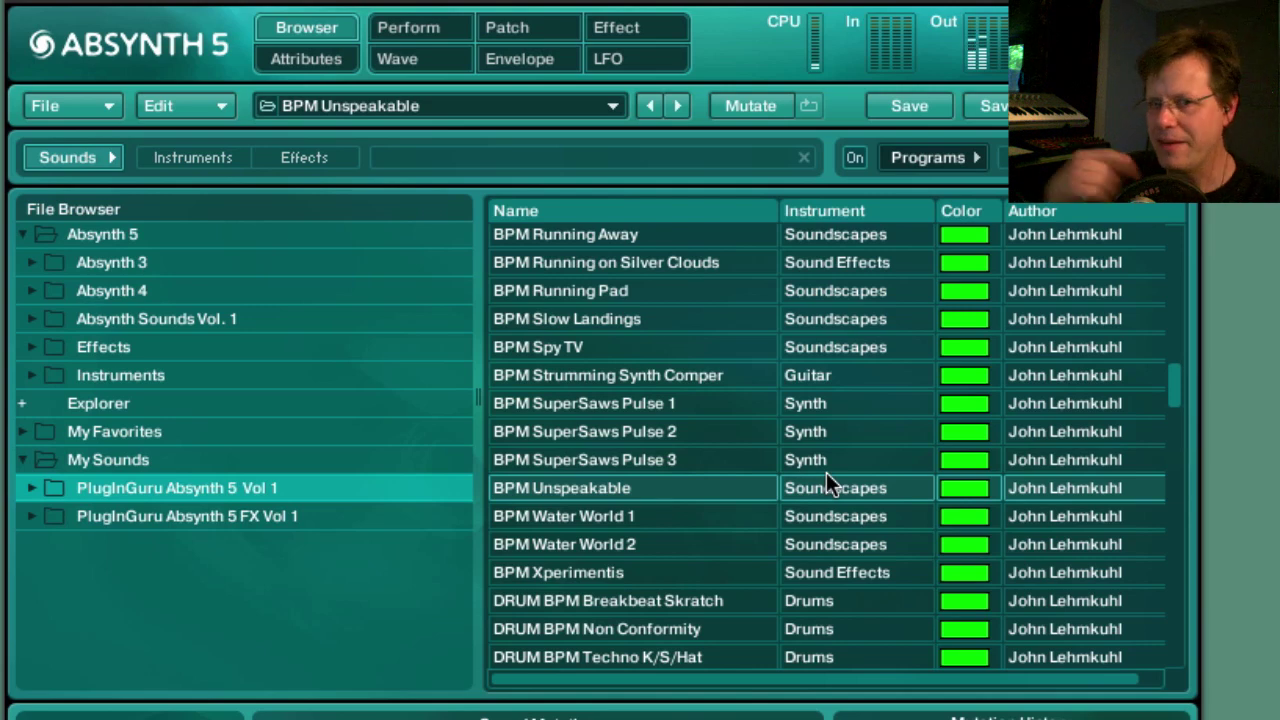
{"action": "left_click", "coordinate": [524, 30]}
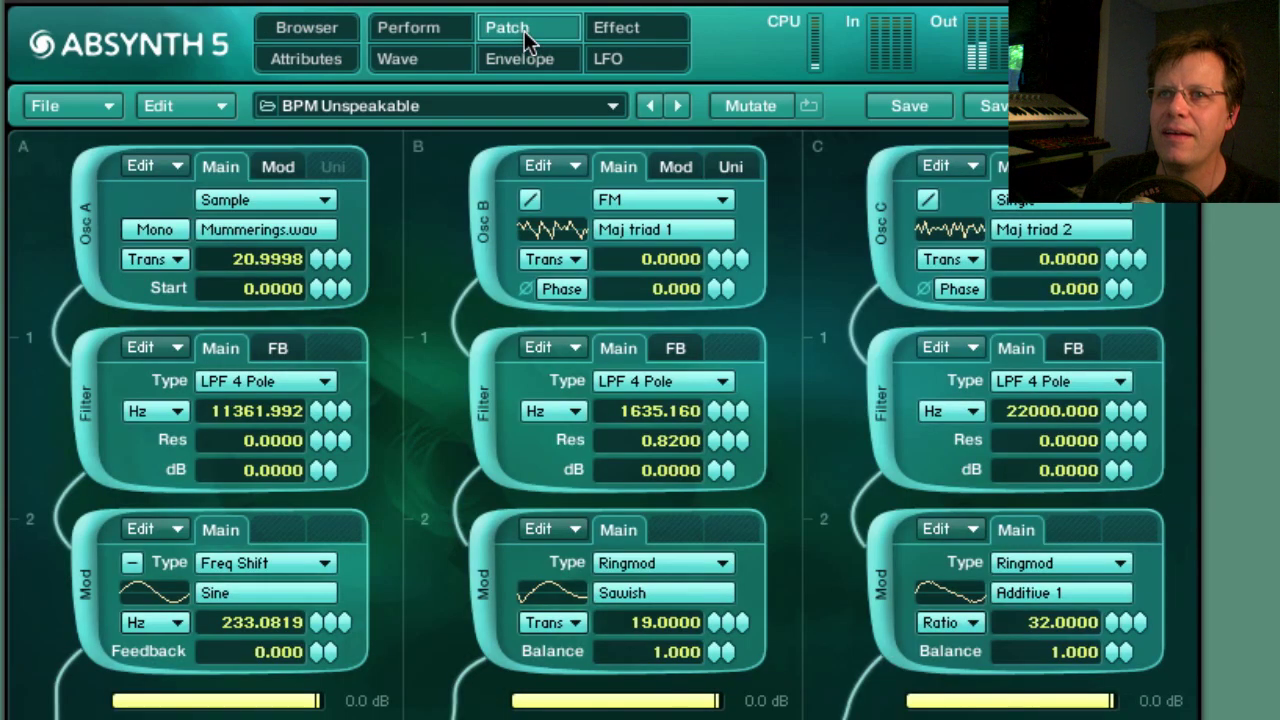
{"action": "left_click", "coordinate": [420, 32]}
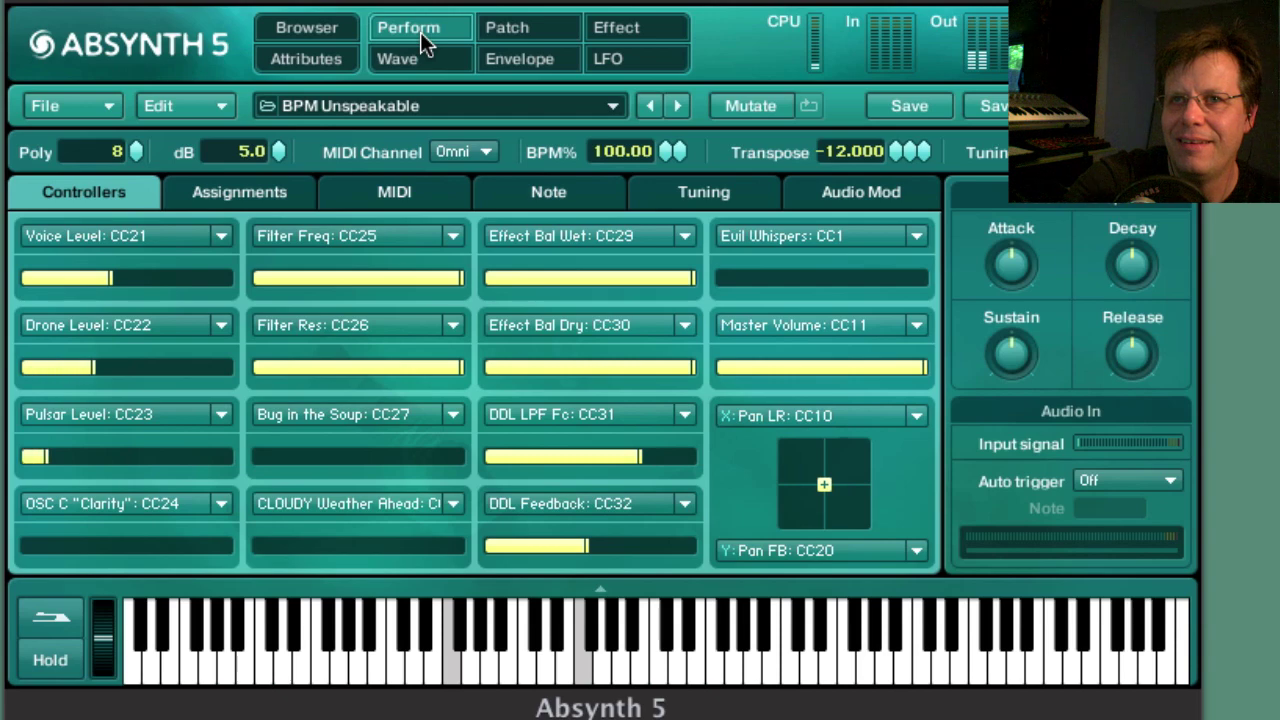
Load the DRUM BPM Non Conformity patch and set its Kick Pitch macro to about a quarter and LFO Depth to maximum.
{"action": "left_click", "coordinate": [306, 27]}
{"action": "scroll", "coordinate": [635, 517], "scroll_direction": "down", "scroll_amount": 2}
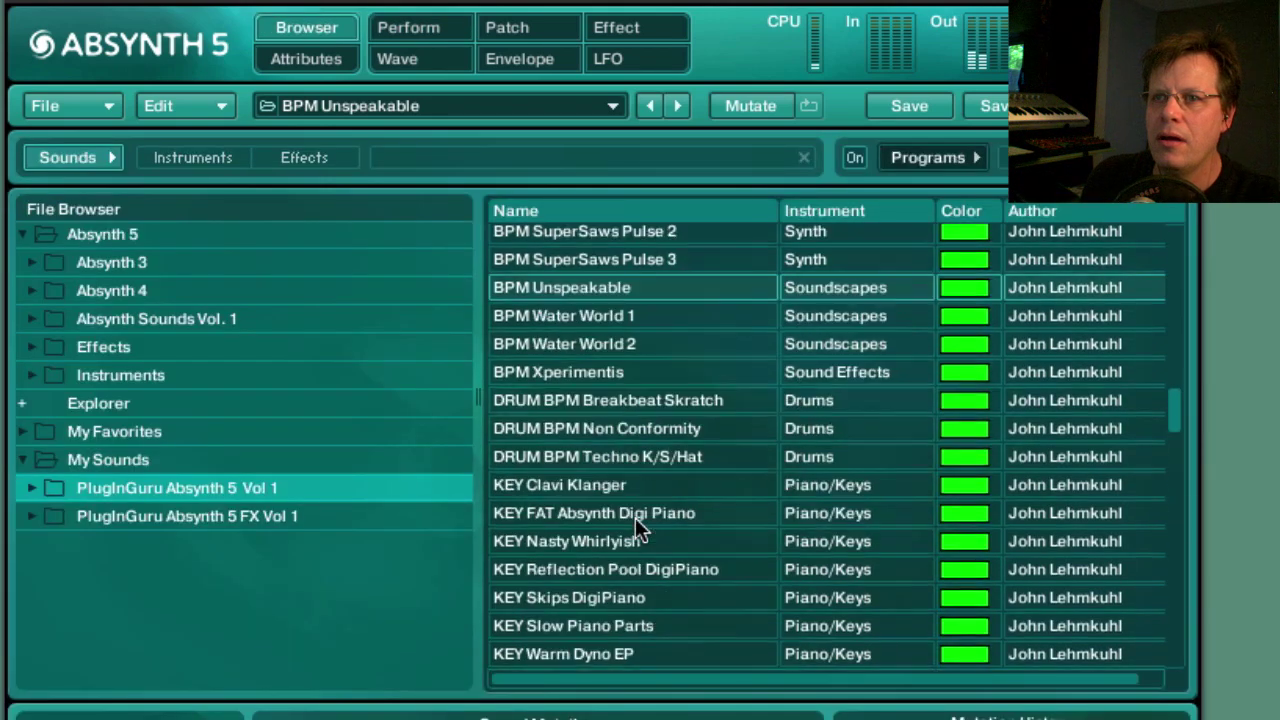
{"action": "left_click", "coordinate": [638, 428]}
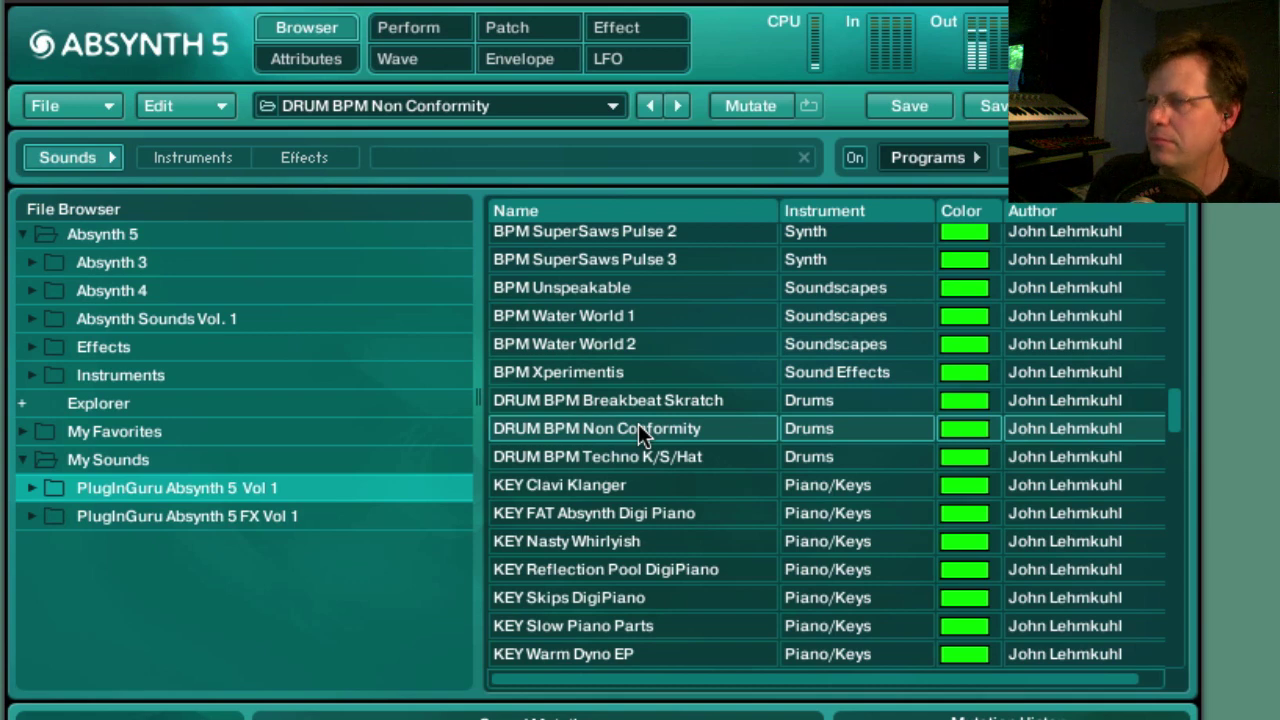
{"action": "left_click", "coordinate": [430, 32]}
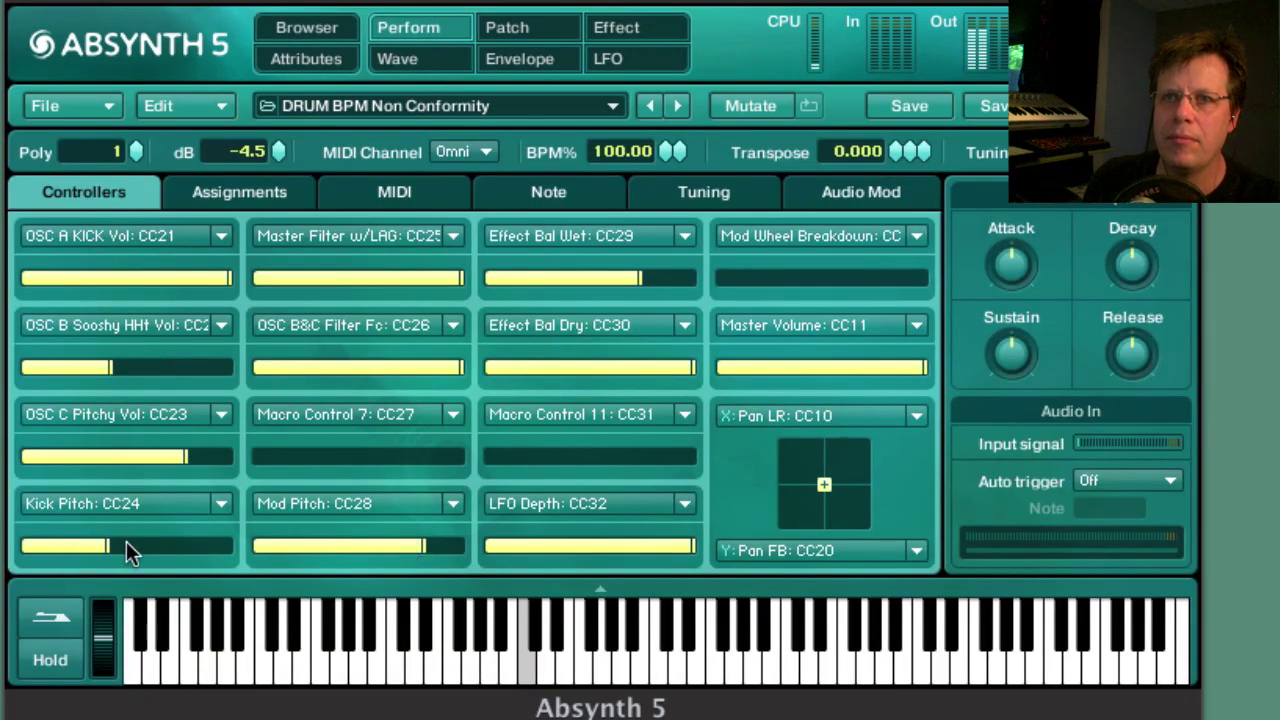
{"action": "left_click_drag", "start_coordinate": [229, 556], "coordinate": [62, 563]}
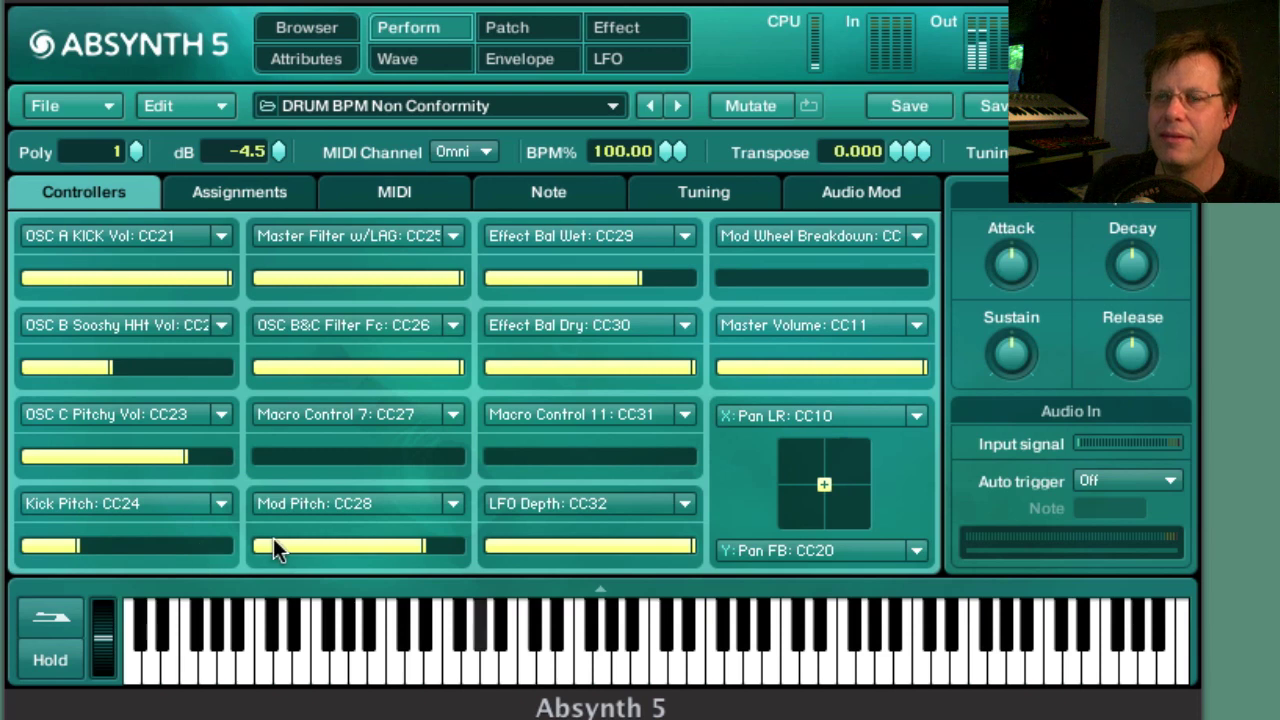
{"action": "left_click_drag", "start_coordinate": [634, 550], "coordinate": [945, 566]}
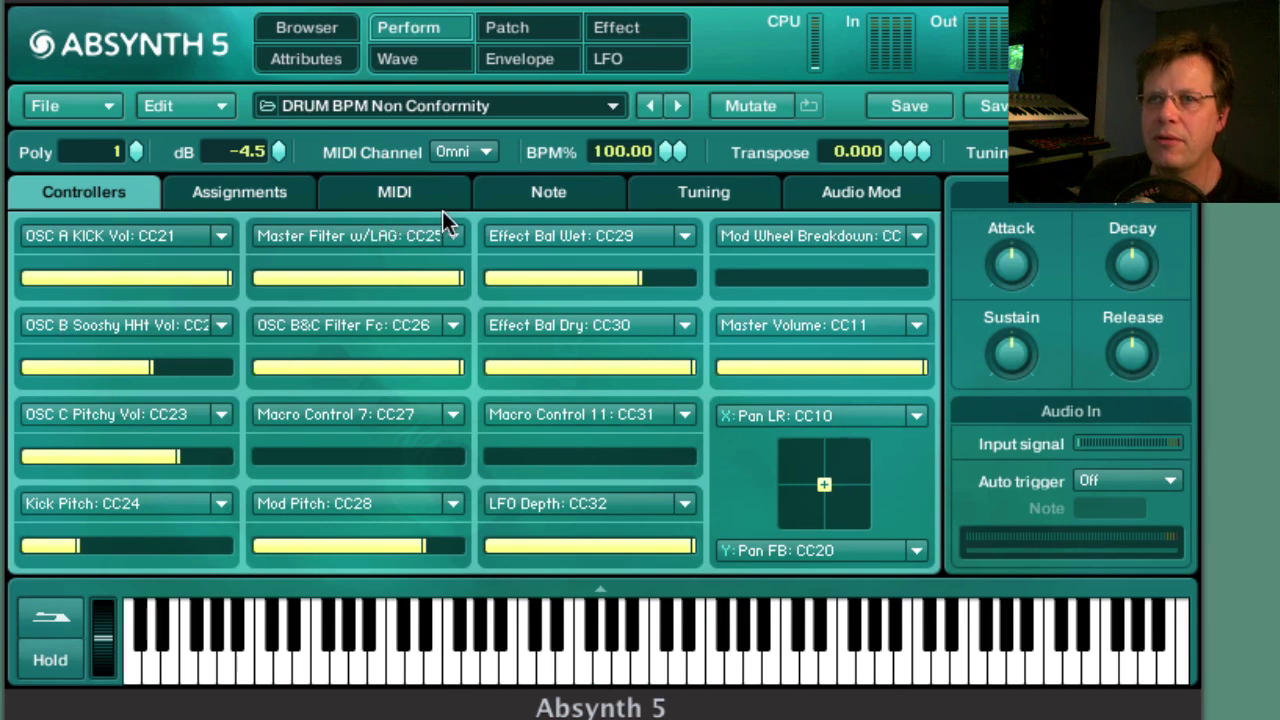
View the patch's Filter Freq A note scaling, and set the Oscil Amp A scaling to 0 from about B1 upward.
{"action": "left_click", "coordinate": [549, 195]}
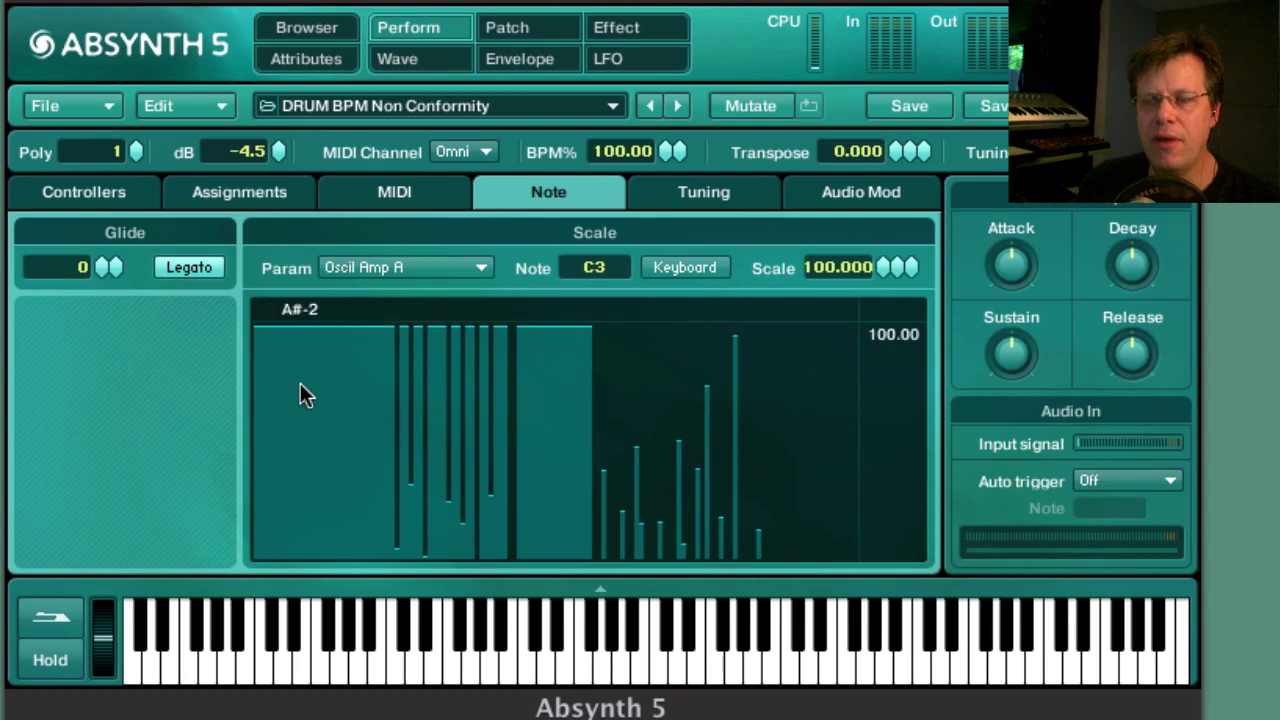
{"action": "left_click", "coordinate": [400, 268]}
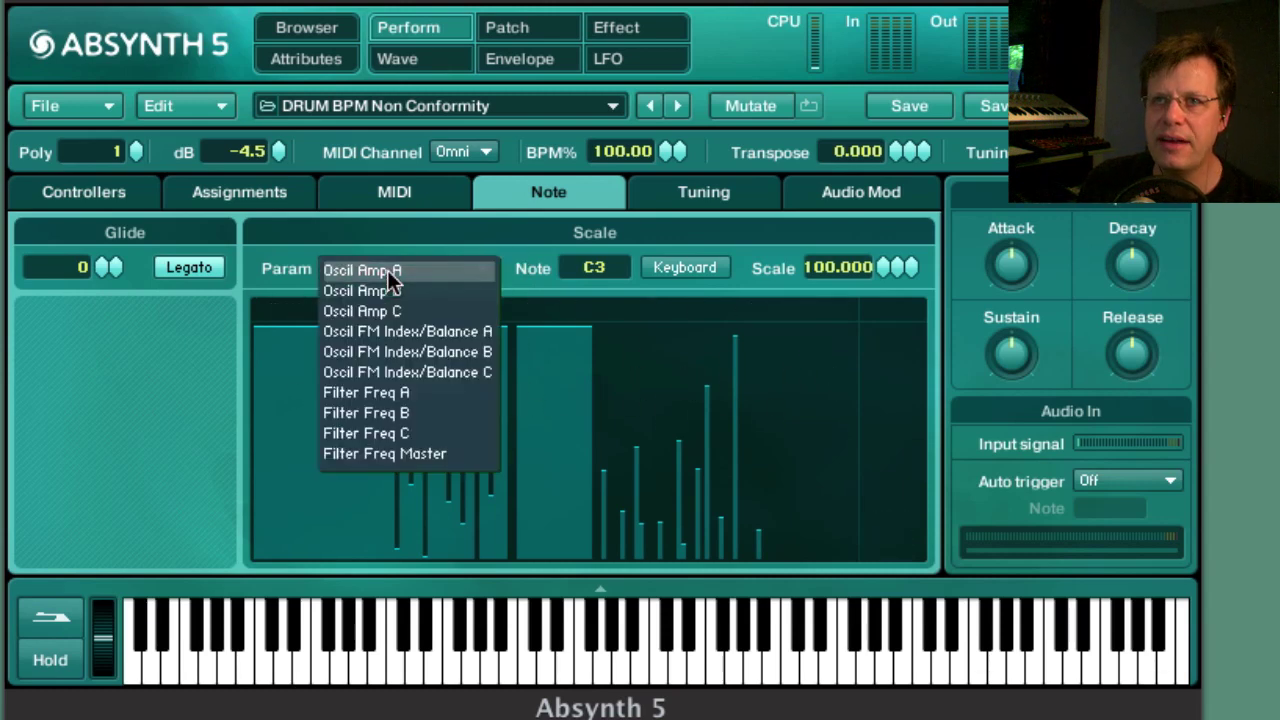
{"action": "left_click", "coordinate": [412, 392]}
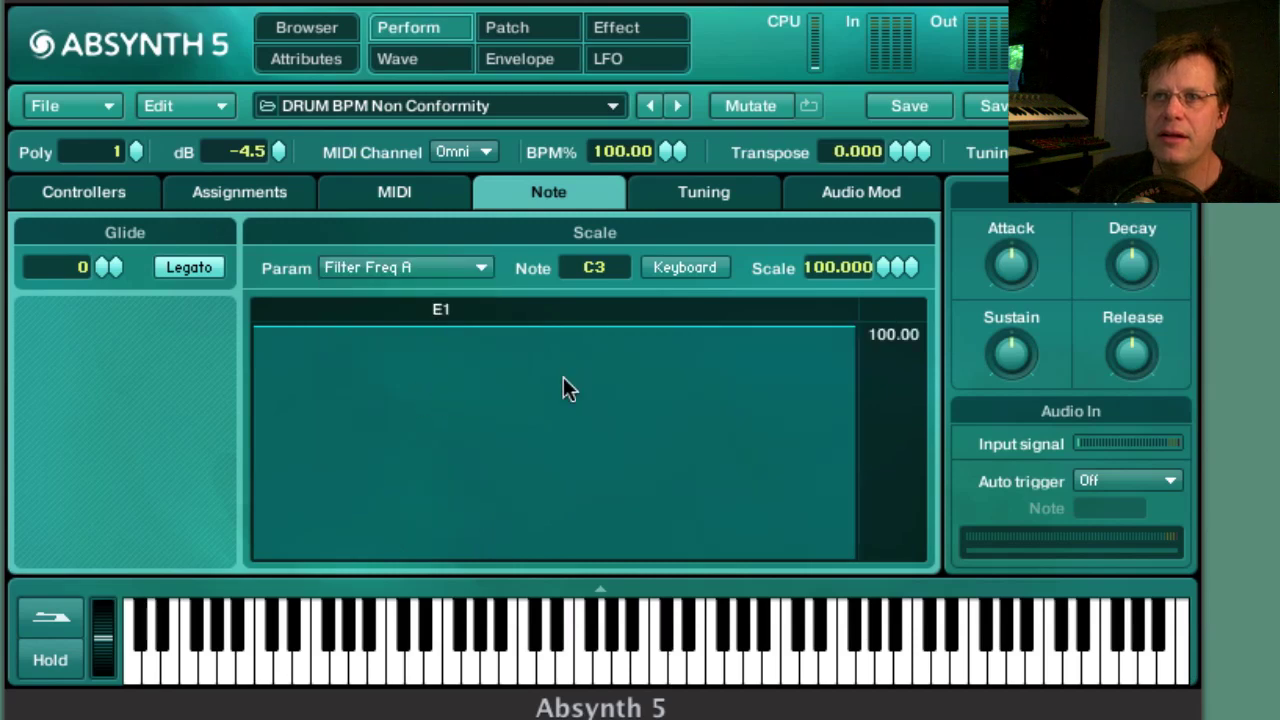
{"action": "left_click", "coordinate": [439, 273]}
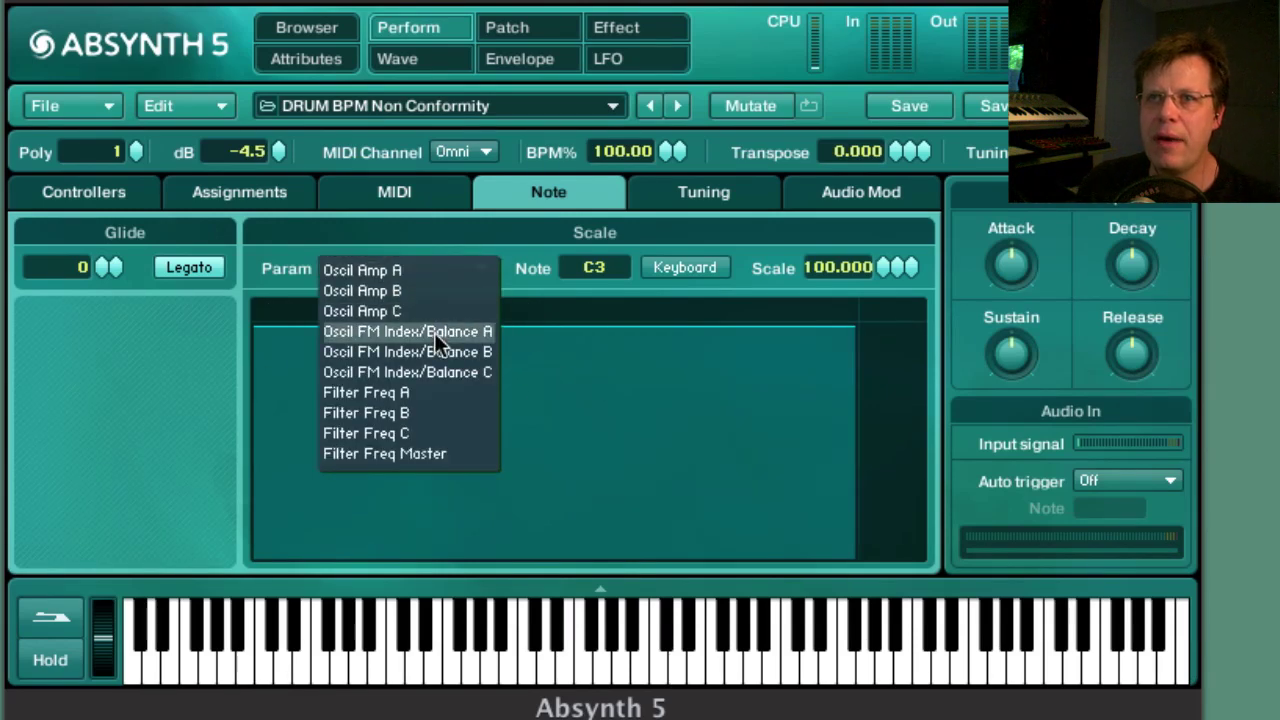
{"action": "left_click", "coordinate": [411, 271]}
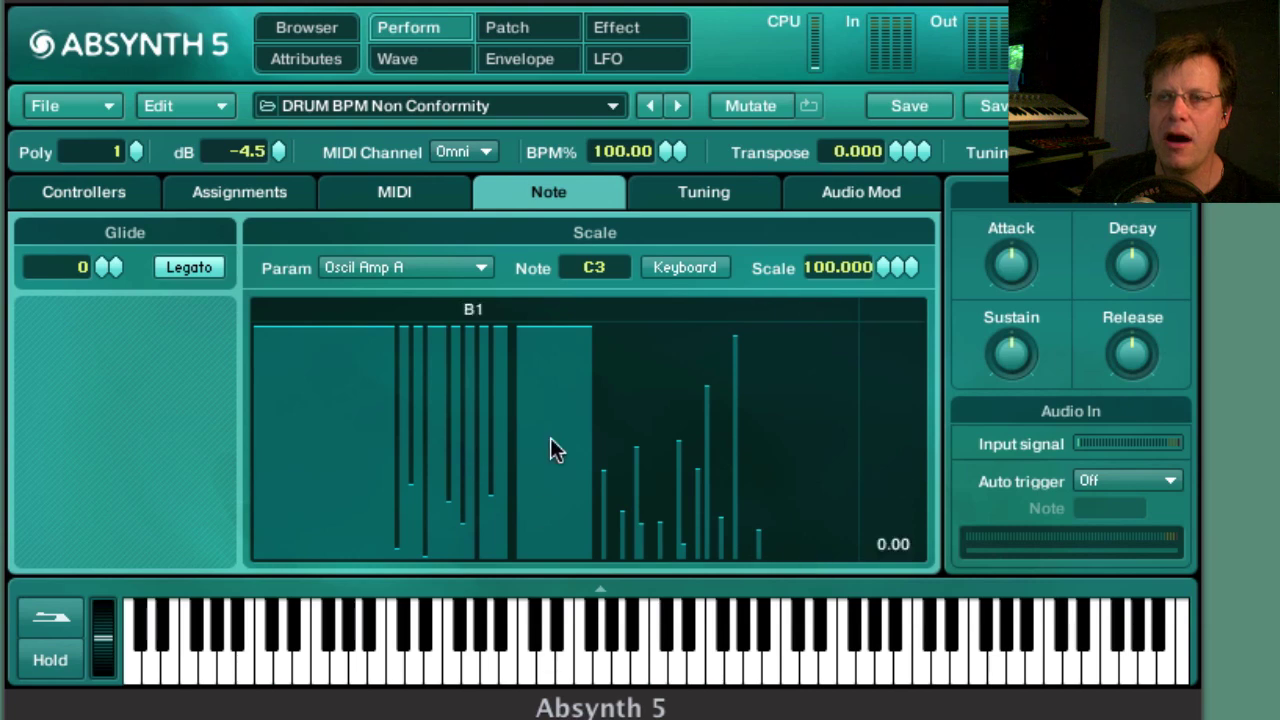
{"action": "mouse_move", "coordinate": [807, 530]}
{"action": "left_mouse_down"}
{"action": "mouse_move", "coordinate": [802, 588]}
{"action": "mouse_move", "coordinate": [483, 604]}
{"action": "mouse_move", "coordinate": [469, 594]}
{"action": "left_mouse_up"}
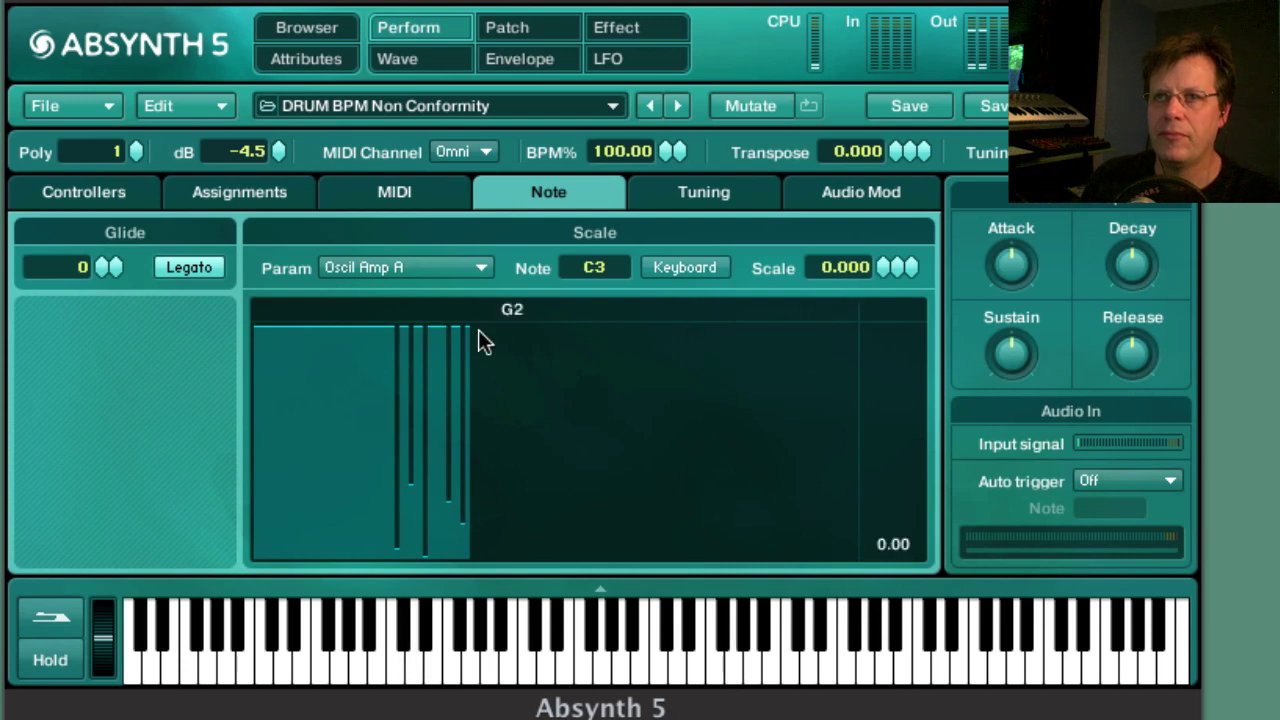
View the Oscil Amp B note scaling, set Oscil Amp C to 0 across the middle notes, and enable Keyboard note selection.
{"action": "left_click", "coordinate": [411, 267]}
{"action": "left_click", "coordinate": [415, 293]}
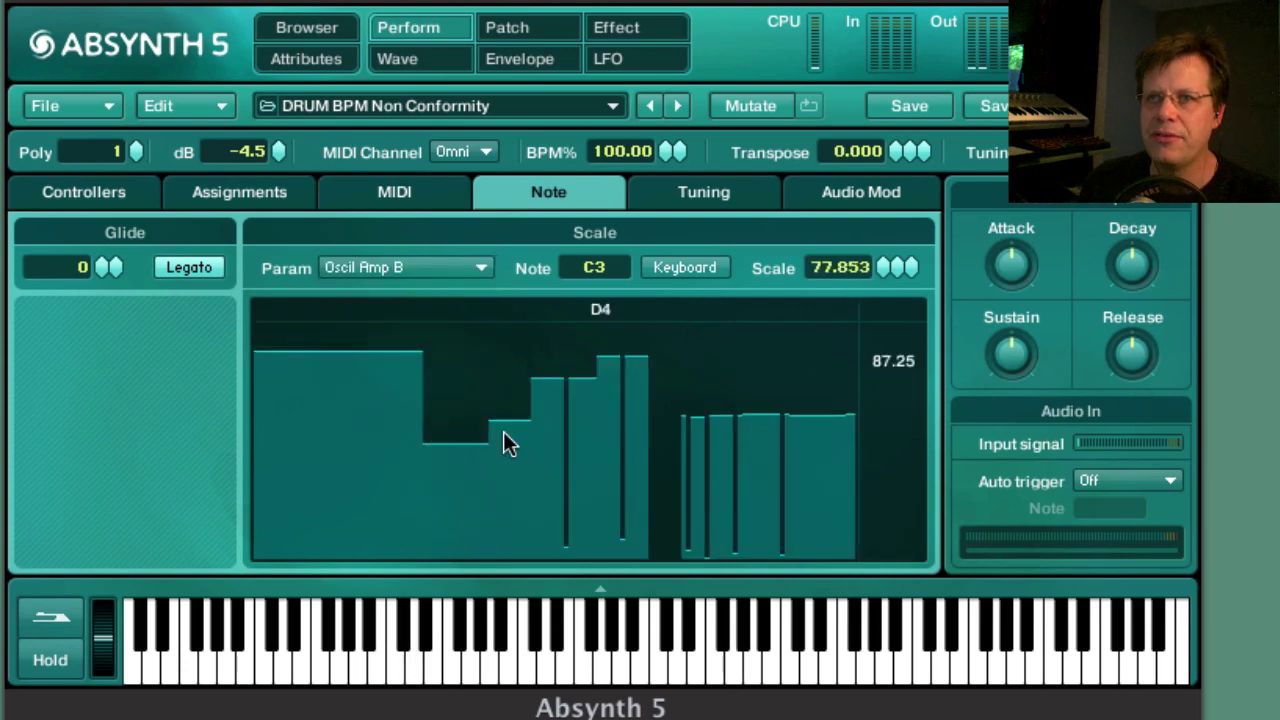
{"action": "left_click", "coordinate": [398, 271]}
{"action": "left_click", "coordinate": [406, 309]}
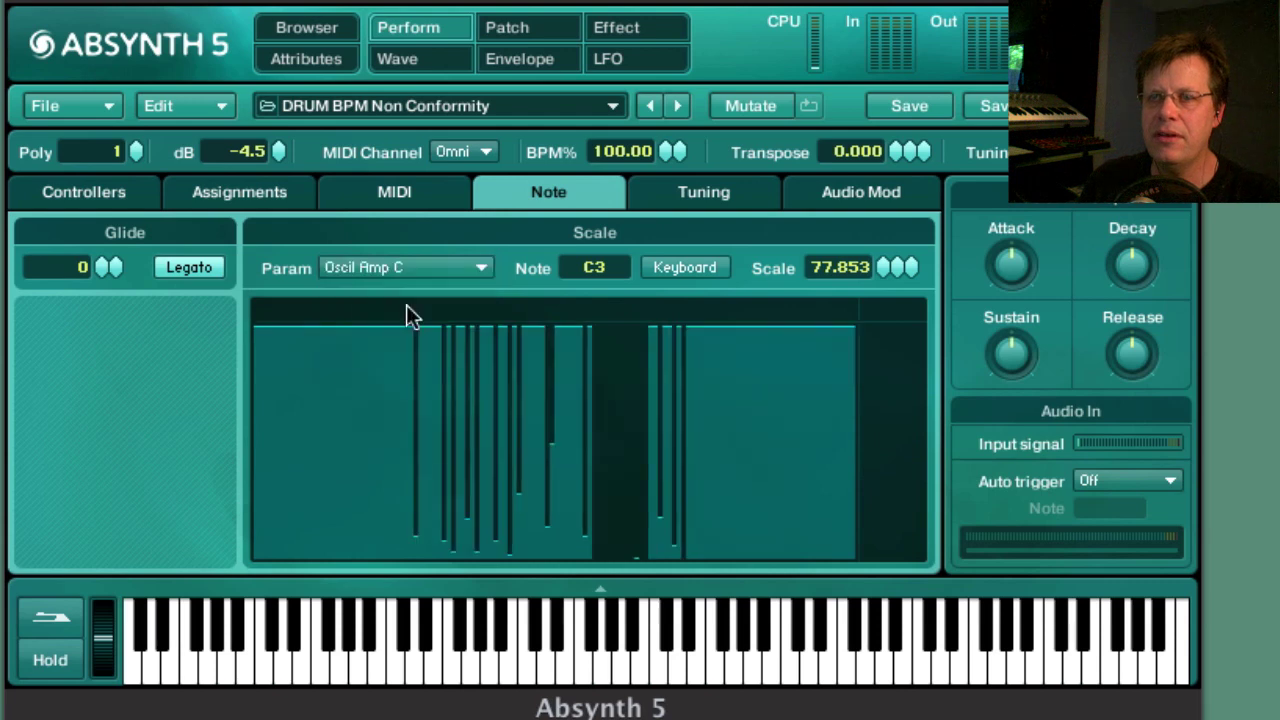
{"action": "mouse_move", "coordinate": [423, 531]}
{"action": "left_mouse_down"}
{"action": "mouse_move", "coordinate": [394, 558]}
{"action": "mouse_move", "coordinate": [451, 582]}
{"action": "mouse_move", "coordinate": [438, 589]}
{"action": "mouse_move", "coordinate": [558, 600]}
{"action": "left_mouse_up"}
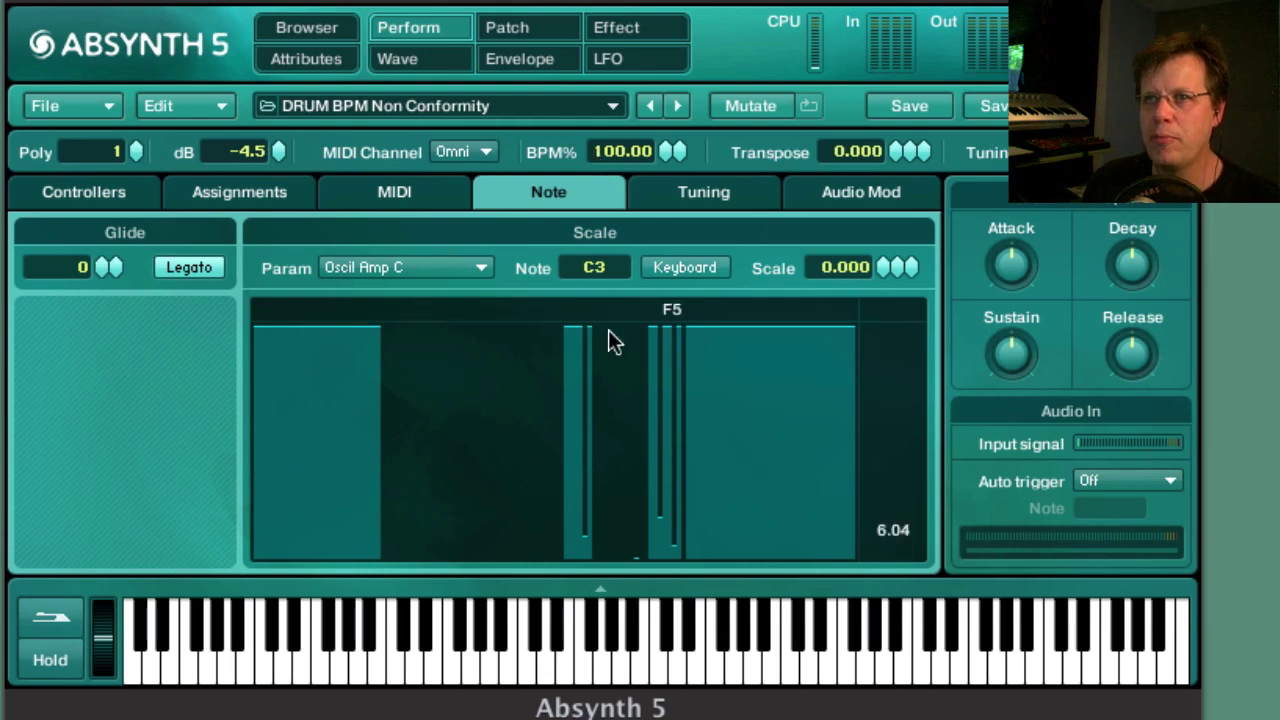
{"action": "left_click", "coordinate": [694, 266]}
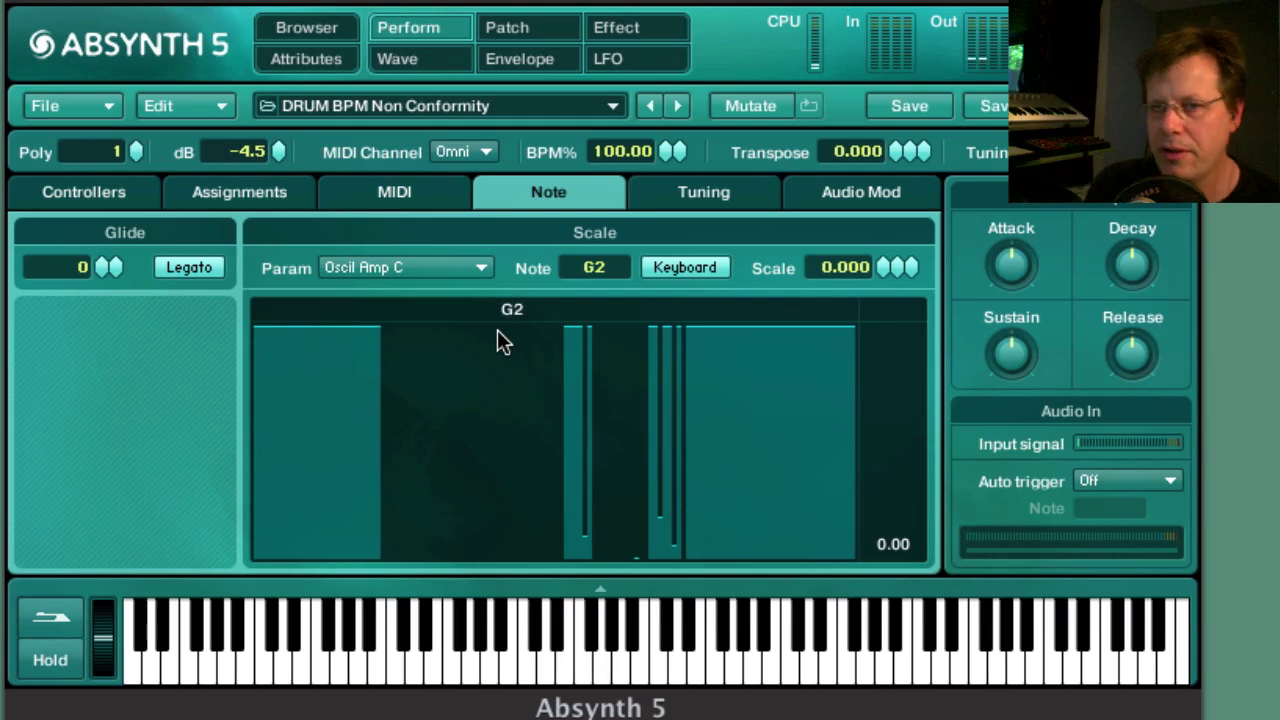
Load the KEY Reflection Pool DigiPiano patch and examine its macro controllers.
{"action": "left_click", "coordinate": [300, 31]}
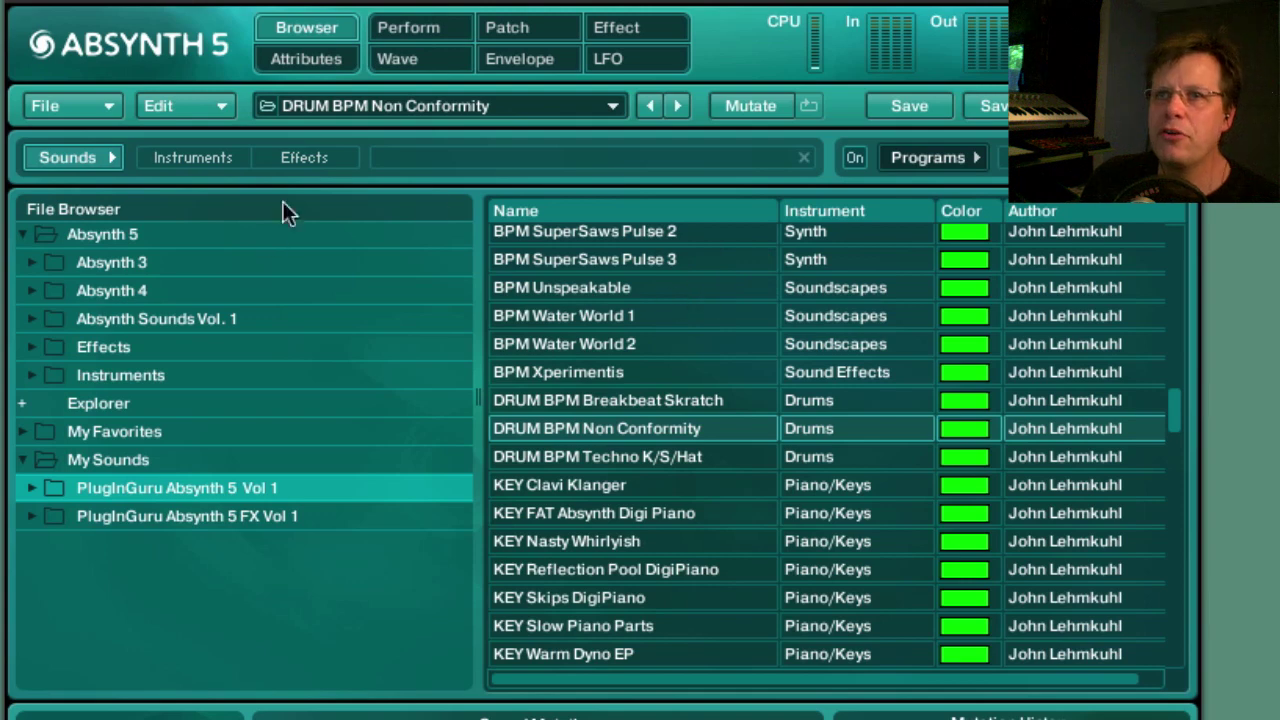
{"action": "left_click", "coordinate": [636, 572]}
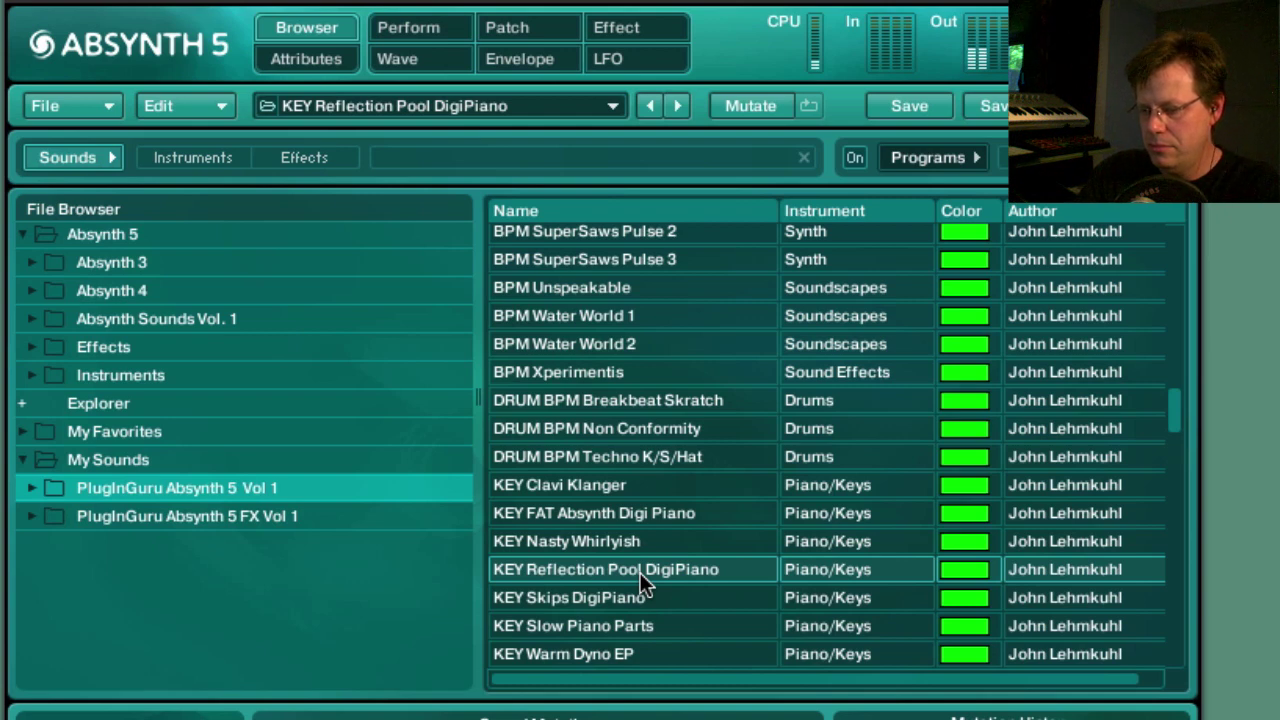
{"action": "left_click", "coordinate": [422, 28]}
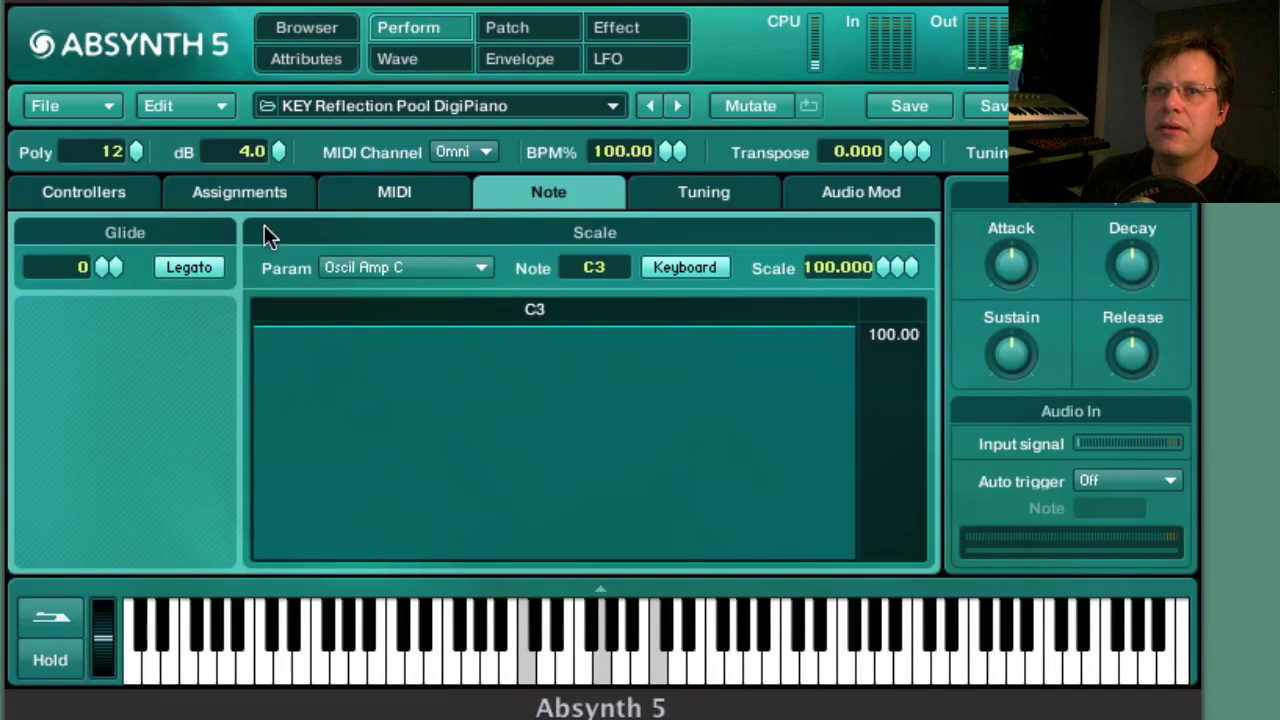
{"action": "left_click", "coordinate": [99, 200]}
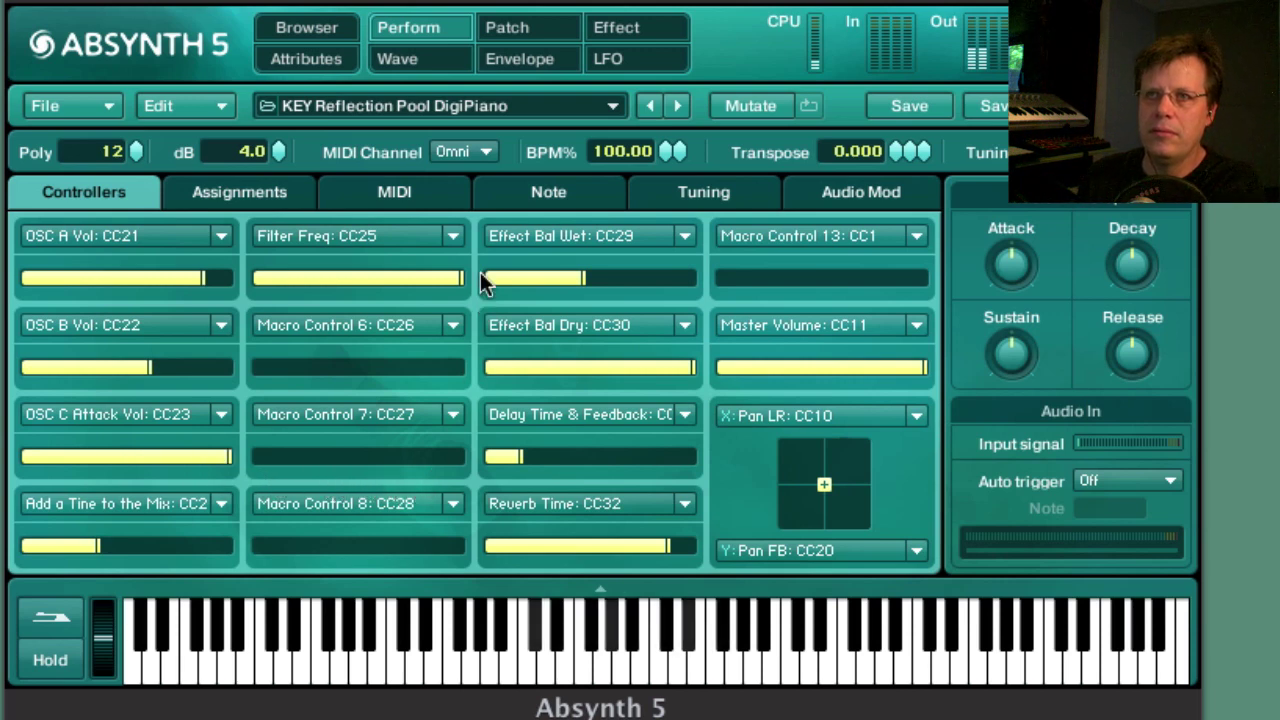
Load the LEAD Dub Break My Heart patch and set its OSC A and B volumes to zero, LFO Depth to maximum and LFO Rate near minimum.
{"action": "left_click", "coordinate": [300, 28]}
{"action": "scroll", "coordinate": [615, 491], "scroll_direction": "down", "scroll_amount": 4}
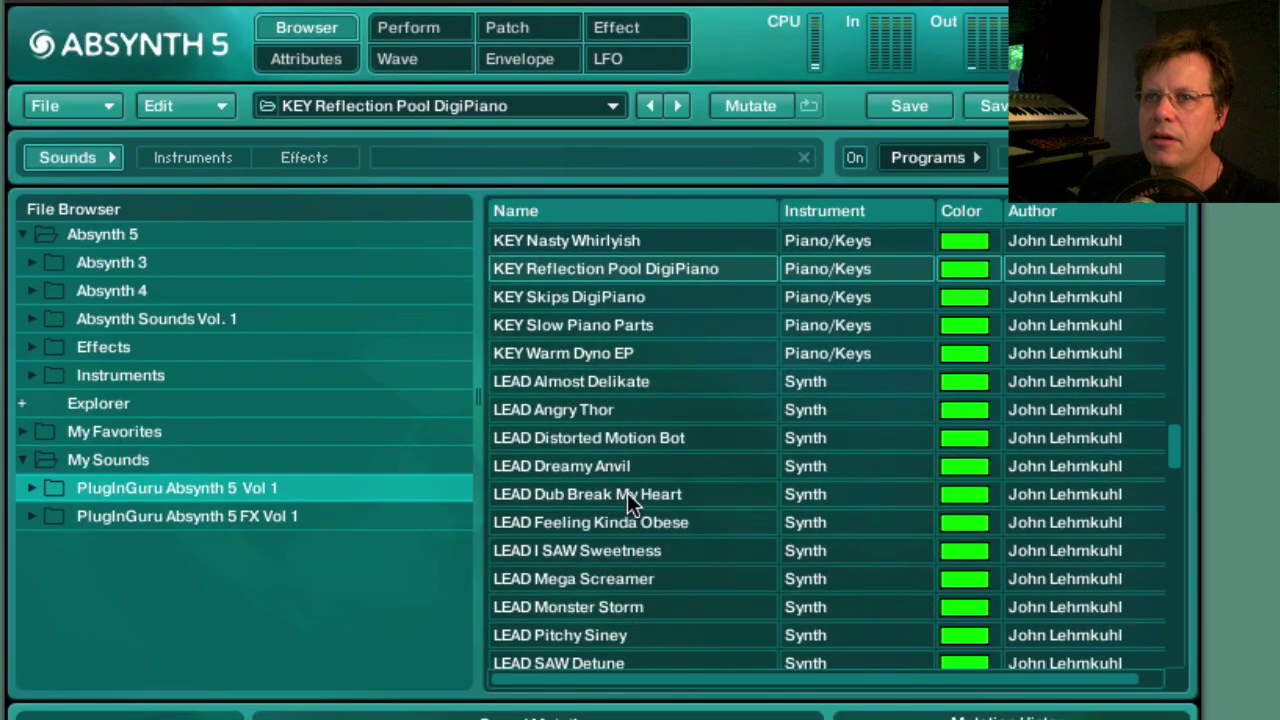
{"action": "left_click", "coordinate": [602, 494]}
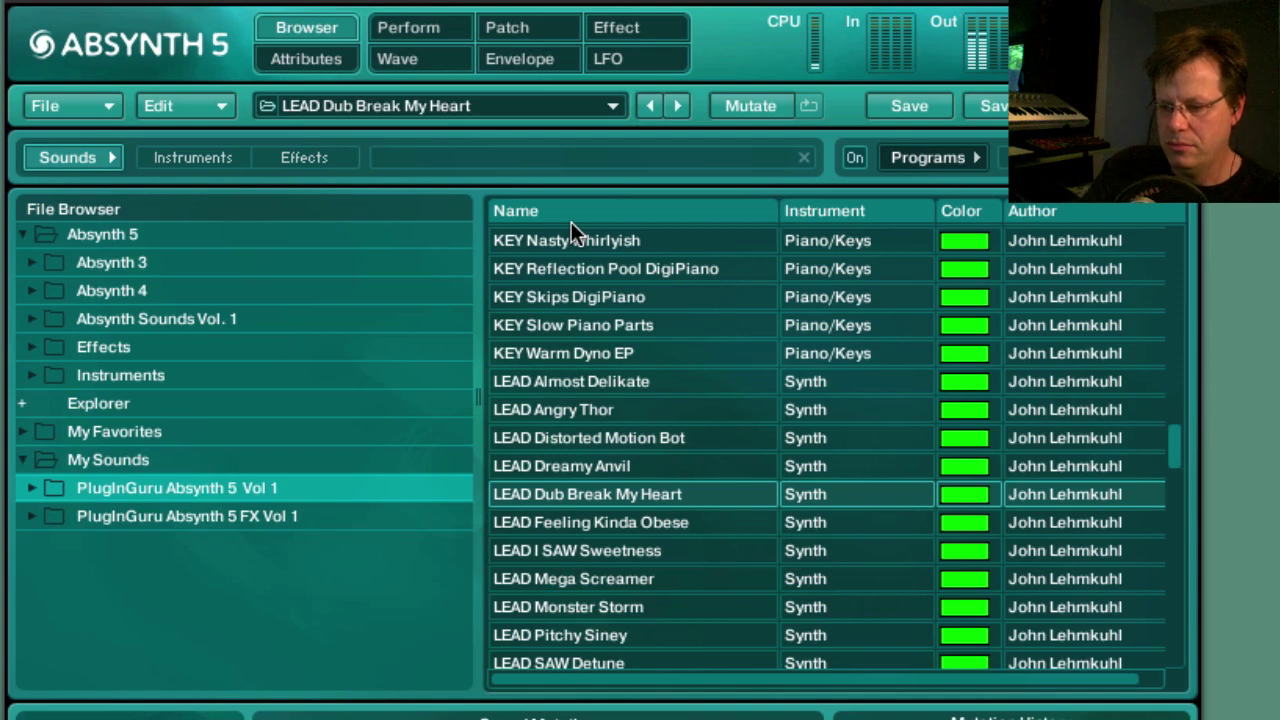
{"action": "left_click", "coordinate": [420, 32]}
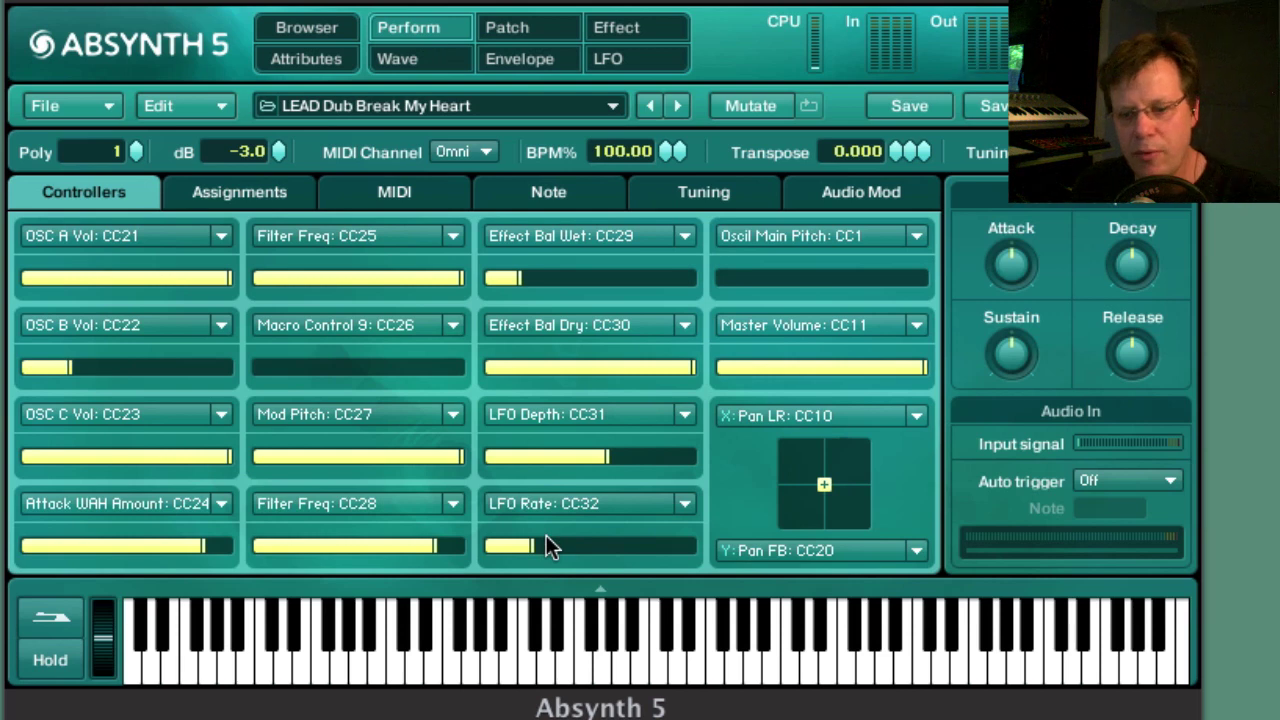
{"action": "mouse_move", "coordinate": [546, 544]}
{"action": "left_mouse_down"}
{"action": "mouse_move", "coordinate": [724, 550]}
{"action": "mouse_move", "coordinate": [485, 530]}
{"action": "mouse_move", "coordinate": [779, 546]}
{"action": "mouse_move", "coordinate": [457, 546]}
{"action": "mouse_move", "coordinate": [829, 551]}
{"action": "mouse_move", "coordinate": [525, 546]}
{"action": "left_mouse_up"}
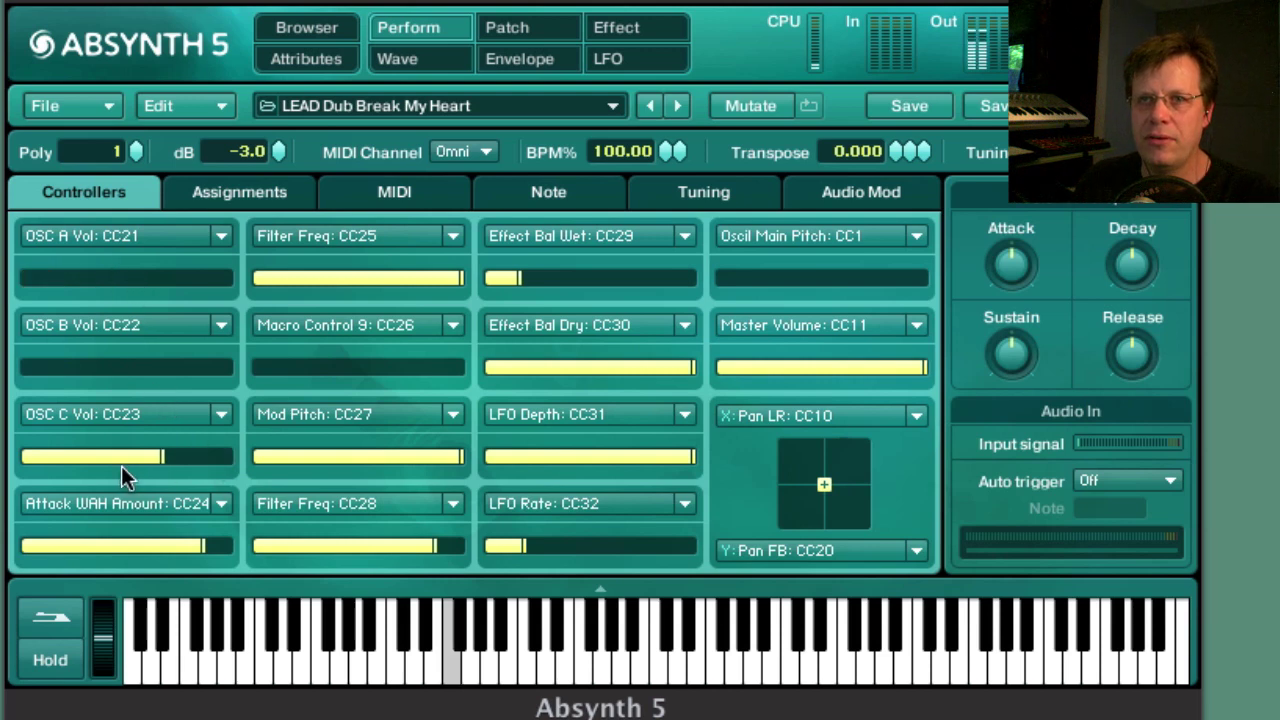
{"action": "left_click_drag", "start_coordinate": [511, 540], "coordinate": [603, 554]}
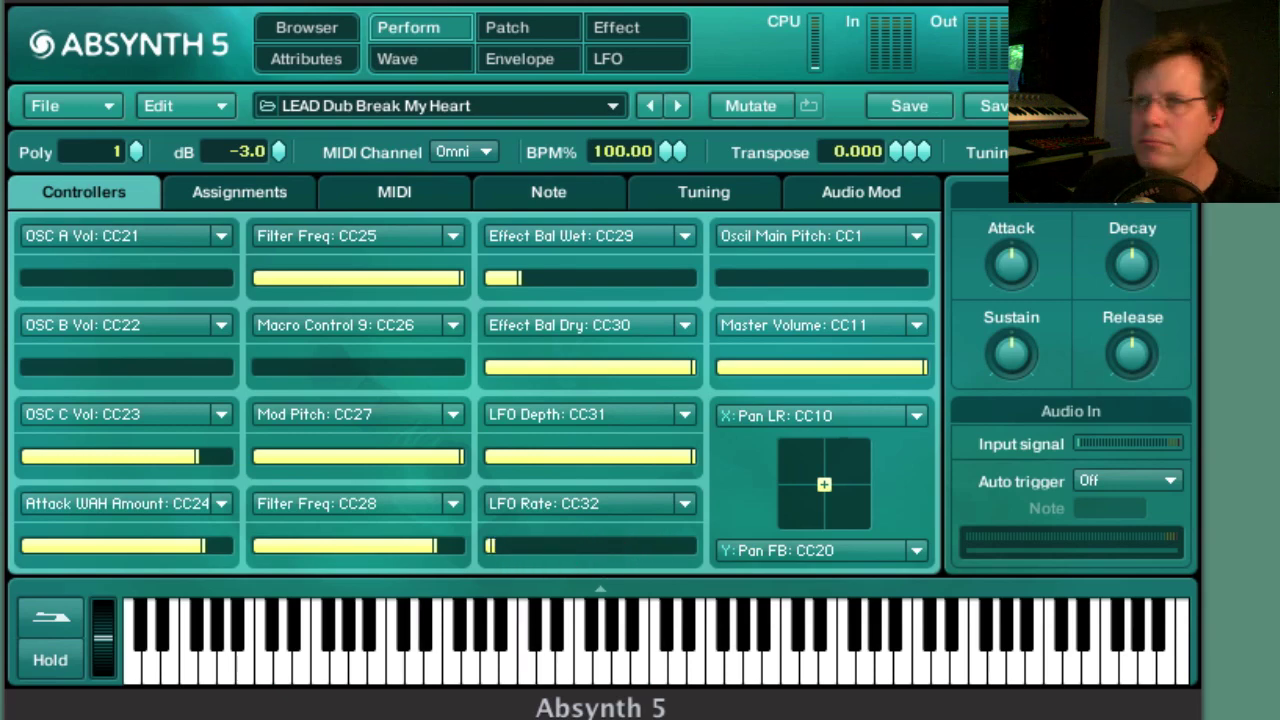
Load the LEAD I SAW Sweetness patch and examine its macro controllers.
{"action": "left_click", "coordinate": [290, 30]}
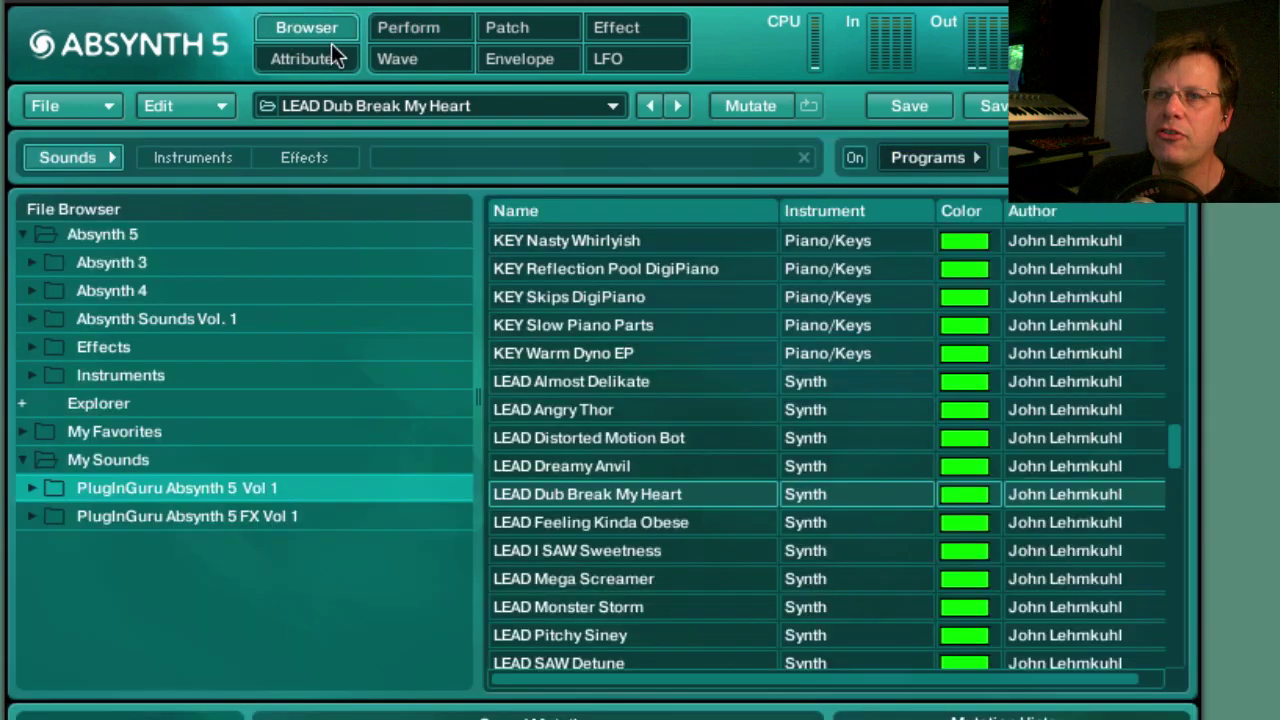
{"action": "left_click", "coordinate": [613, 551]}
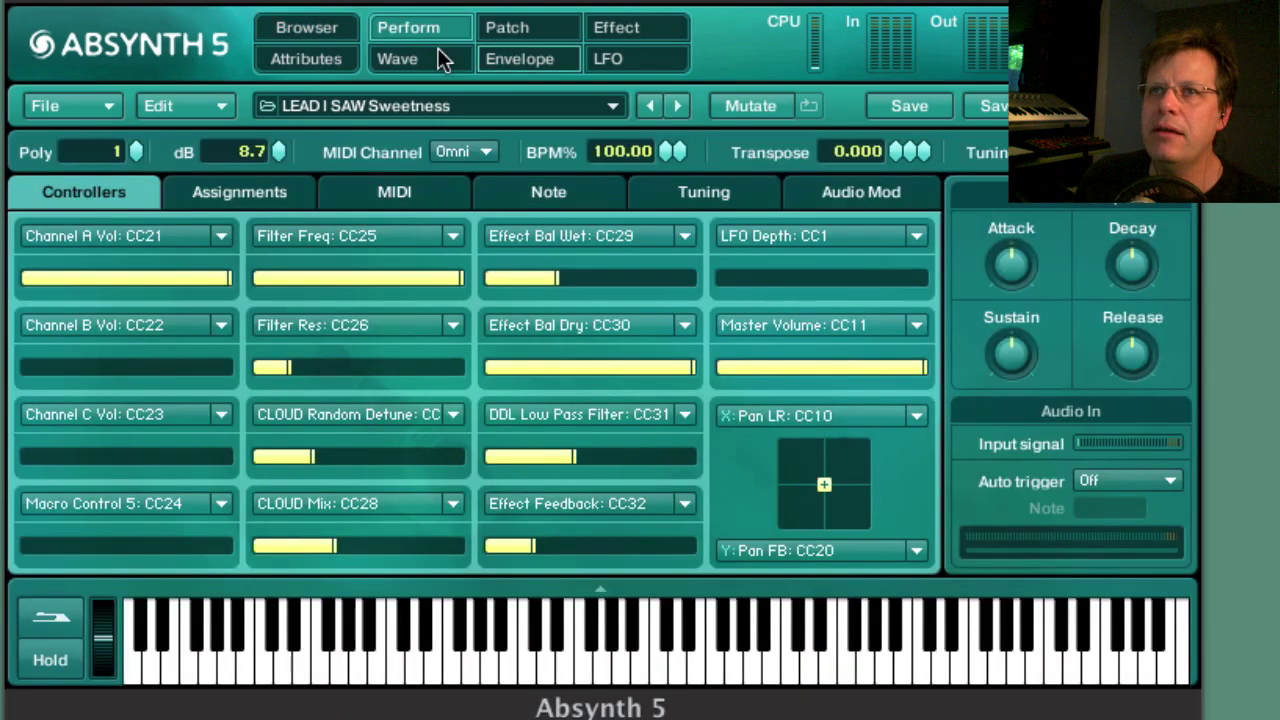
Load the PAD Apocalypse Now patch and show its macro controllers.
{"action": "left_click", "coordinate": [318, 32]}
{"action": "scroll", "coordinate": [640, 495], "scroll_direction": "down", "scroll_amount": 5}
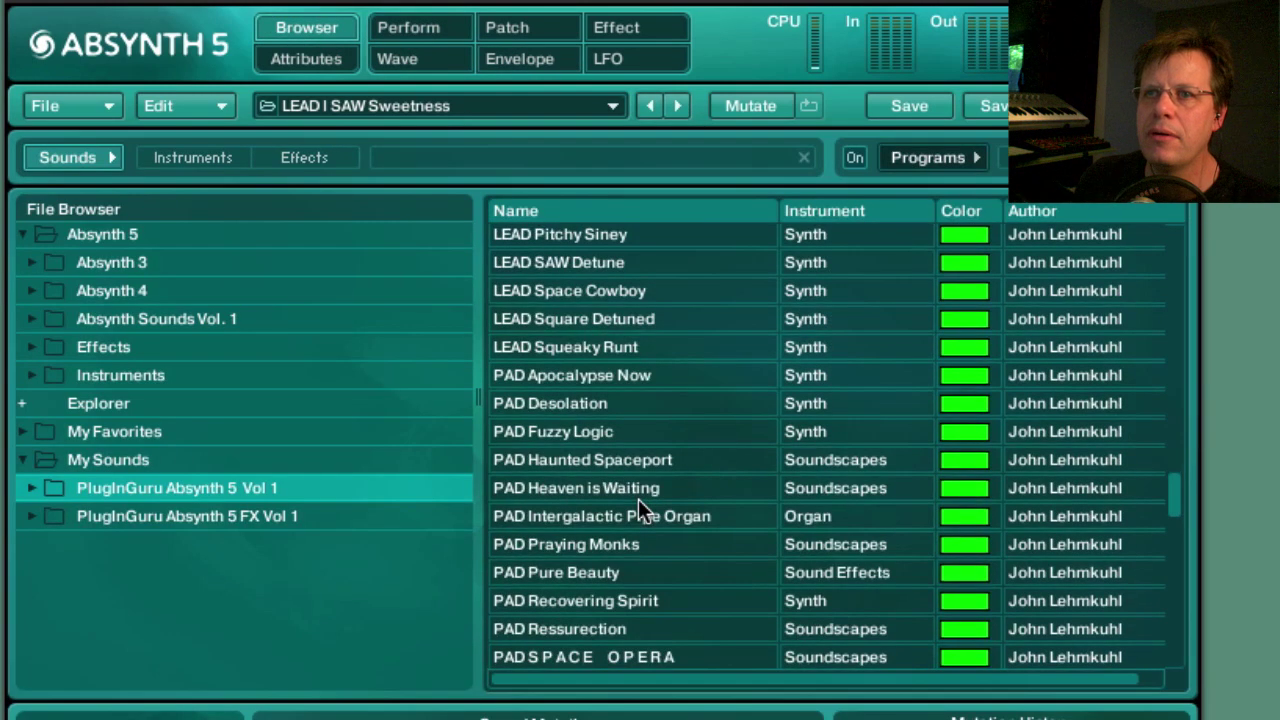
{"action": "left_click", "coordinate": [602, 379]}
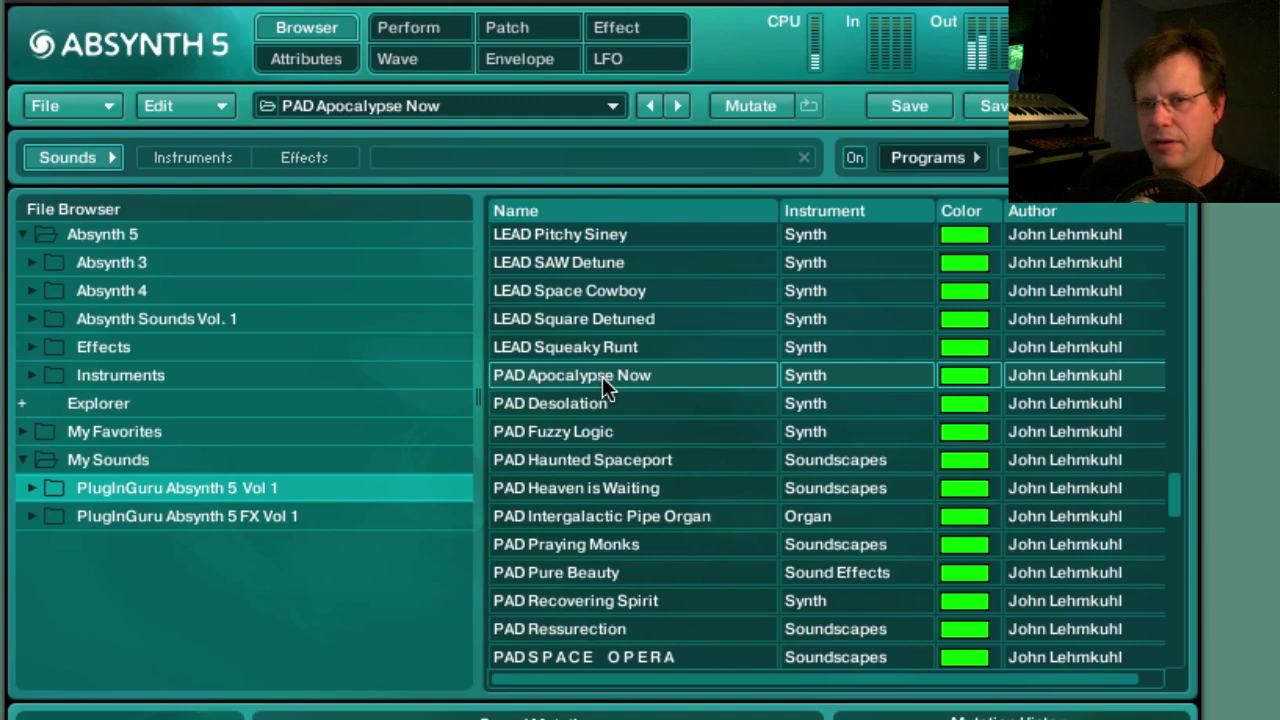
{"action": "left_click", "coordinate": [427, 34]}
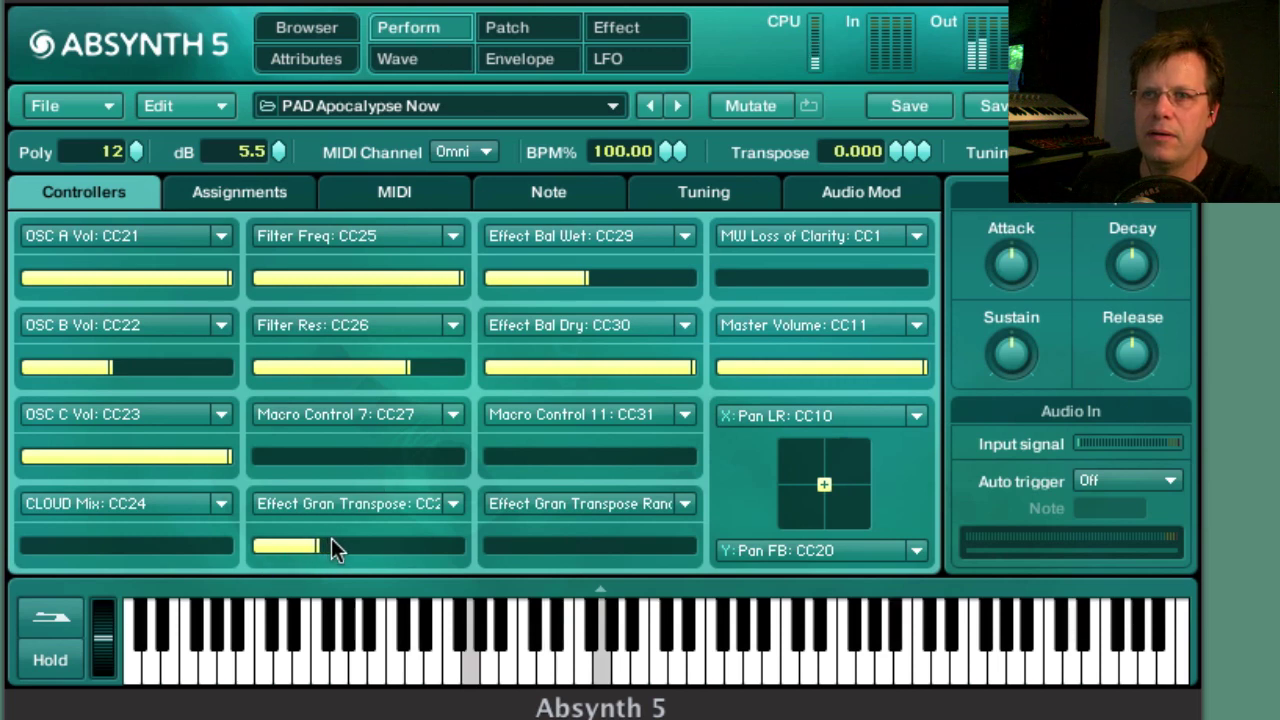
Raise Effect Gran Transpose to maximum and MW Loss of Clarity nearly to maximum, and lower Filter Freq to about three quarters.
{"action": "left_click_drag", "start_coordinate": [331, 540], "coordinate": [536, 561]}
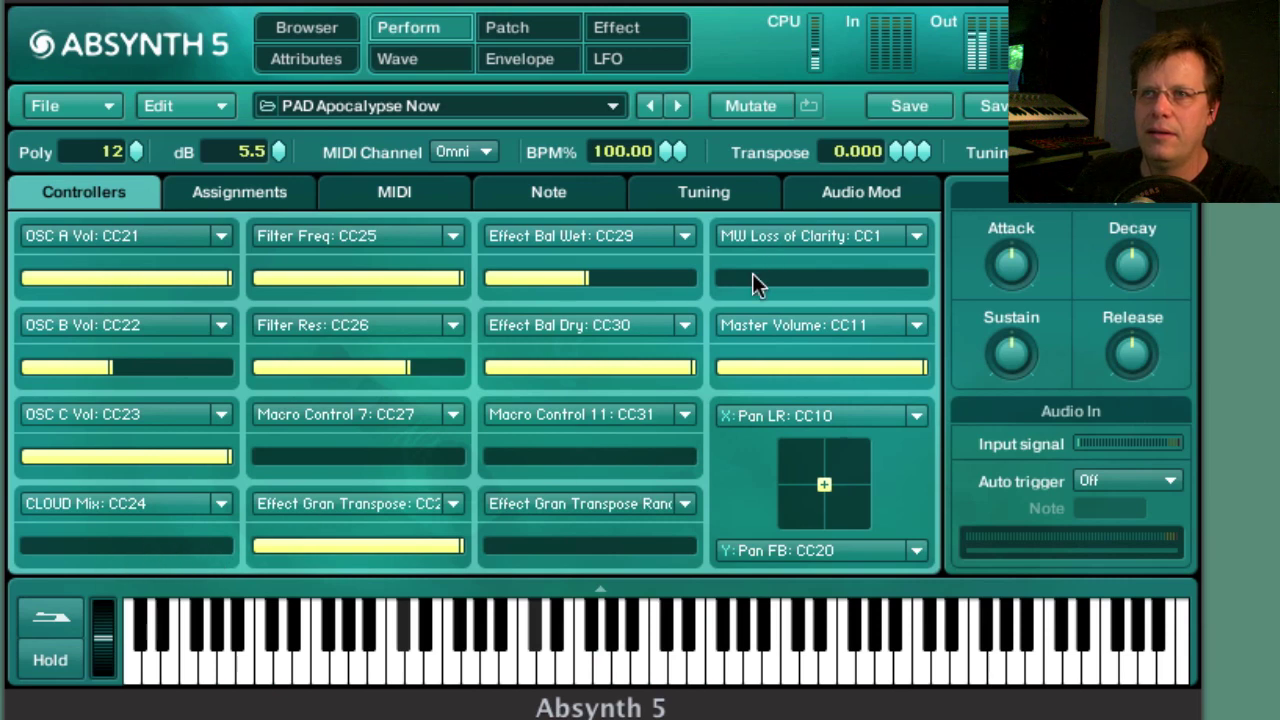
{"action": "left_click_drag", "start_coordinate": [752, 276], "coordinate": [970, 290]}
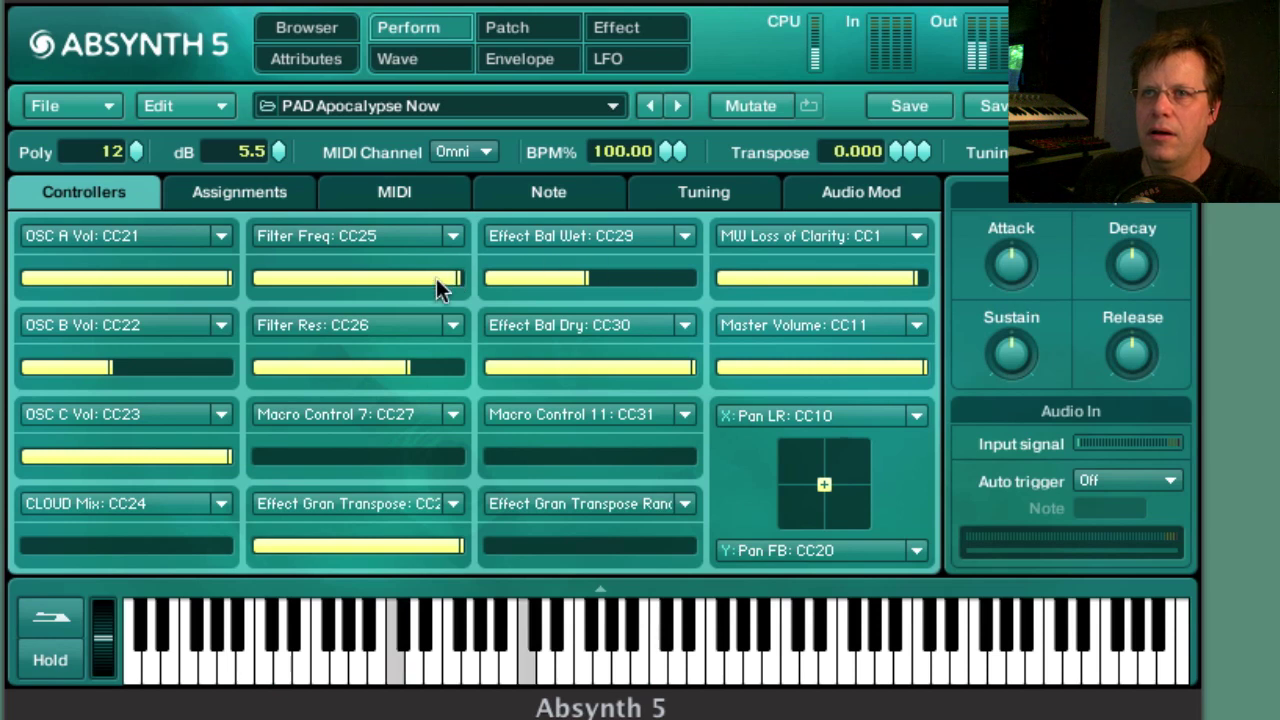
{"action": "left_click_drag", "start_coordinate": [348, 281], "coordinate": [392, 283]}
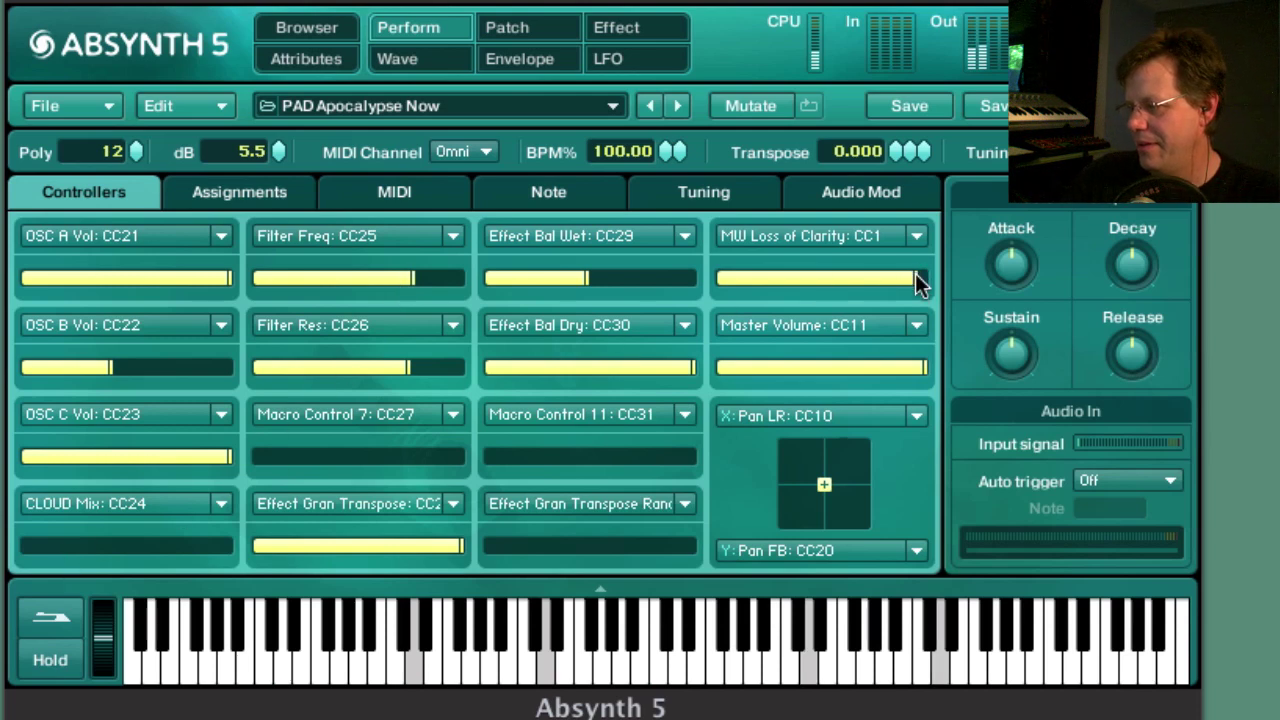
Load the PAD Recovering Spirit patch to audition it, and replace it with PAD Solem Tribute.
{"action": "left_click", "coordinate": [301, 26]}
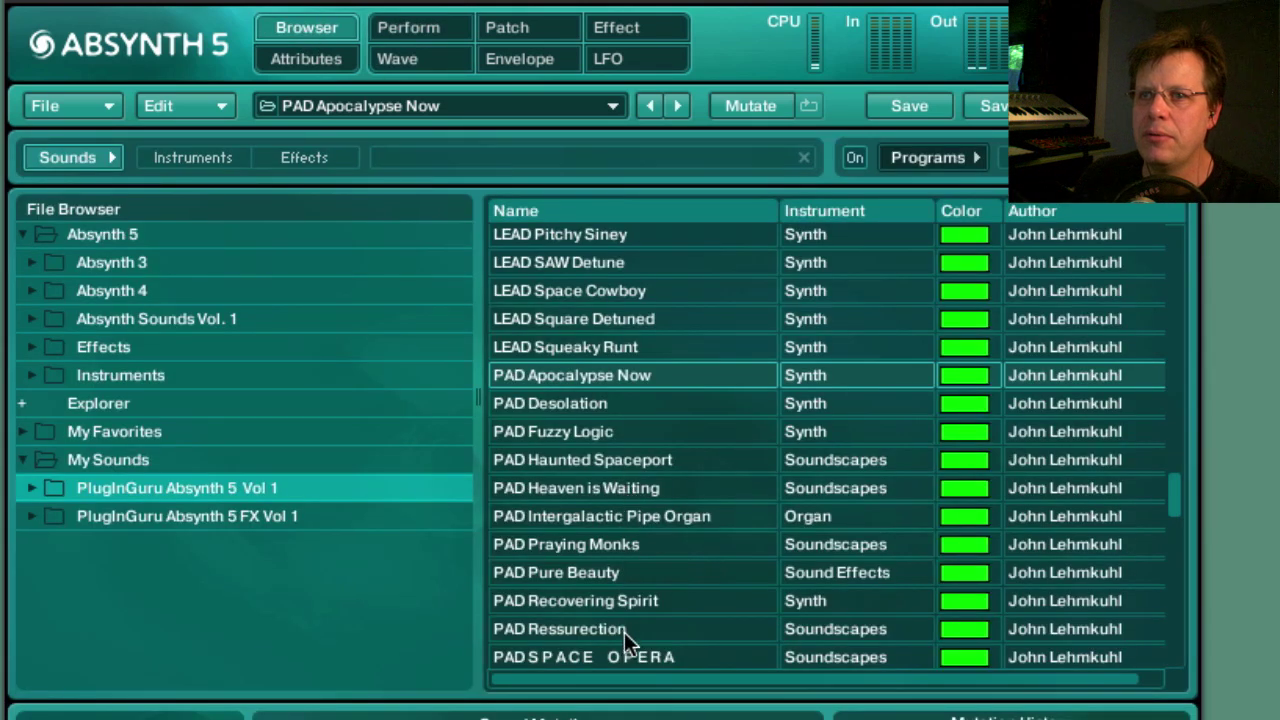
{"action": "left_click", "coordinate": [615, 599]}
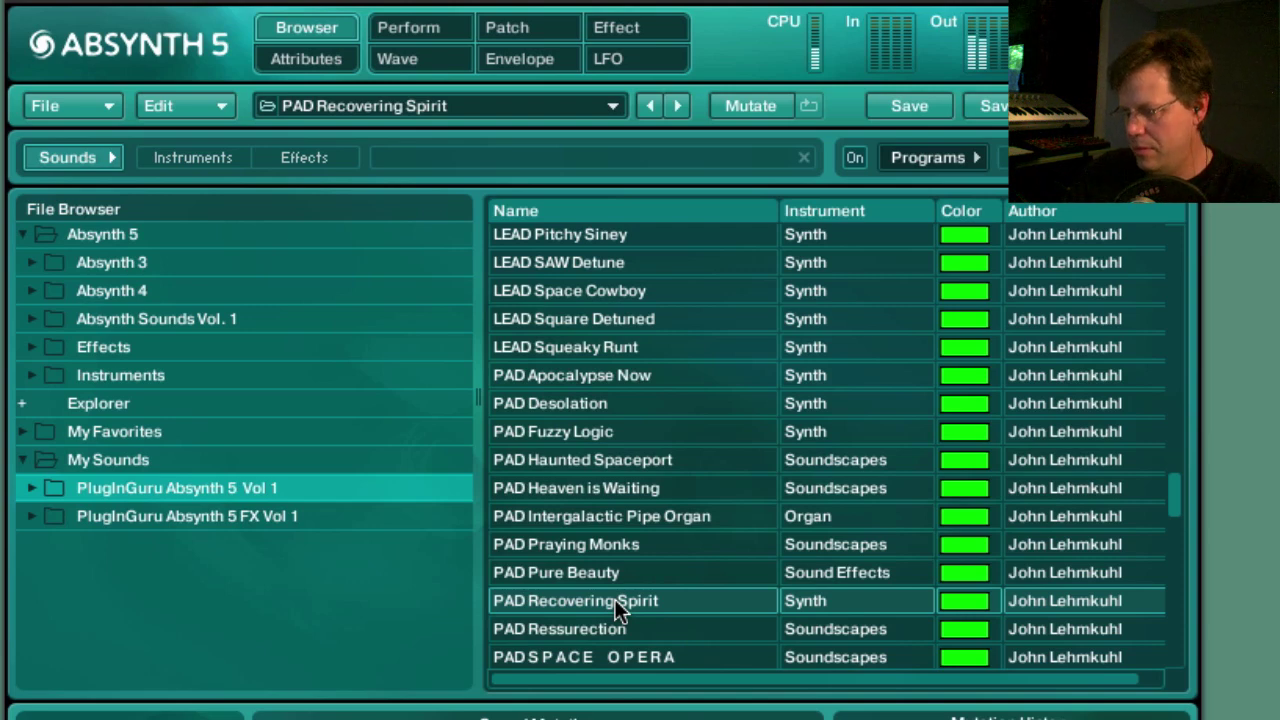
{"action": "scroll", "coordinate": [615, 605], "scroll_direction": "down", "scroll_amount": 2}
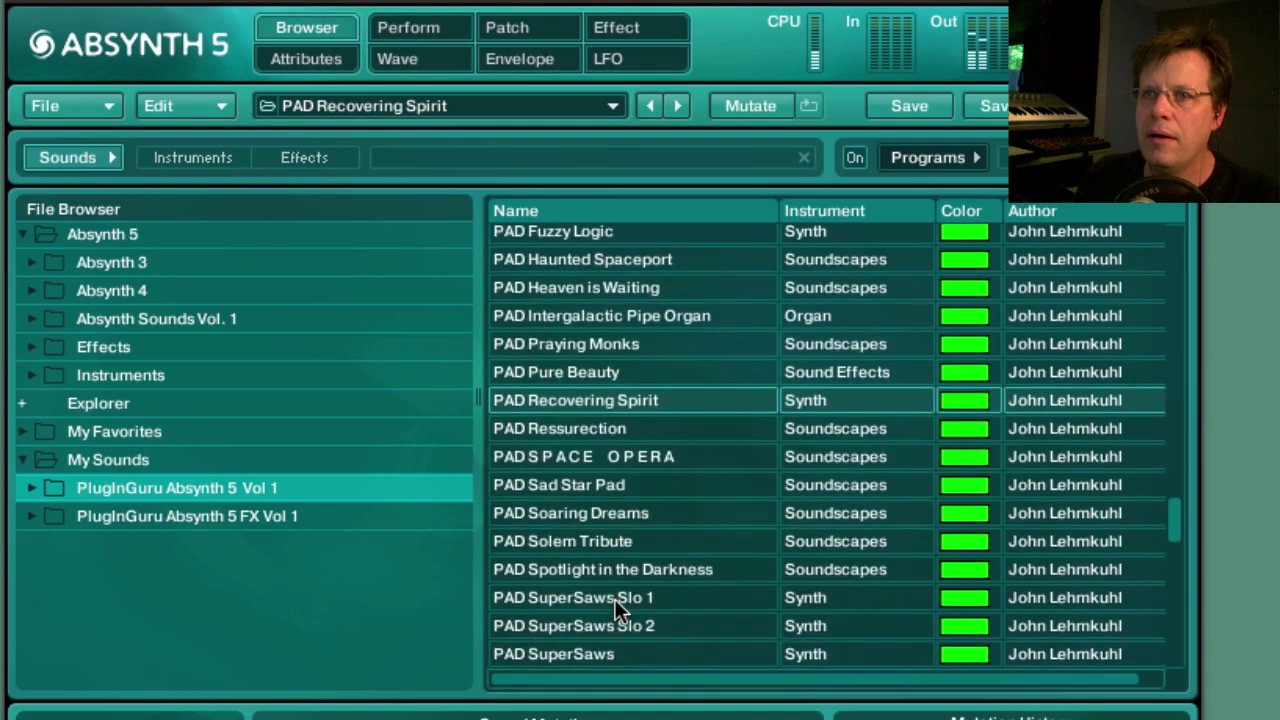
{"action": "left_click", "coordinate": [577, 538]}
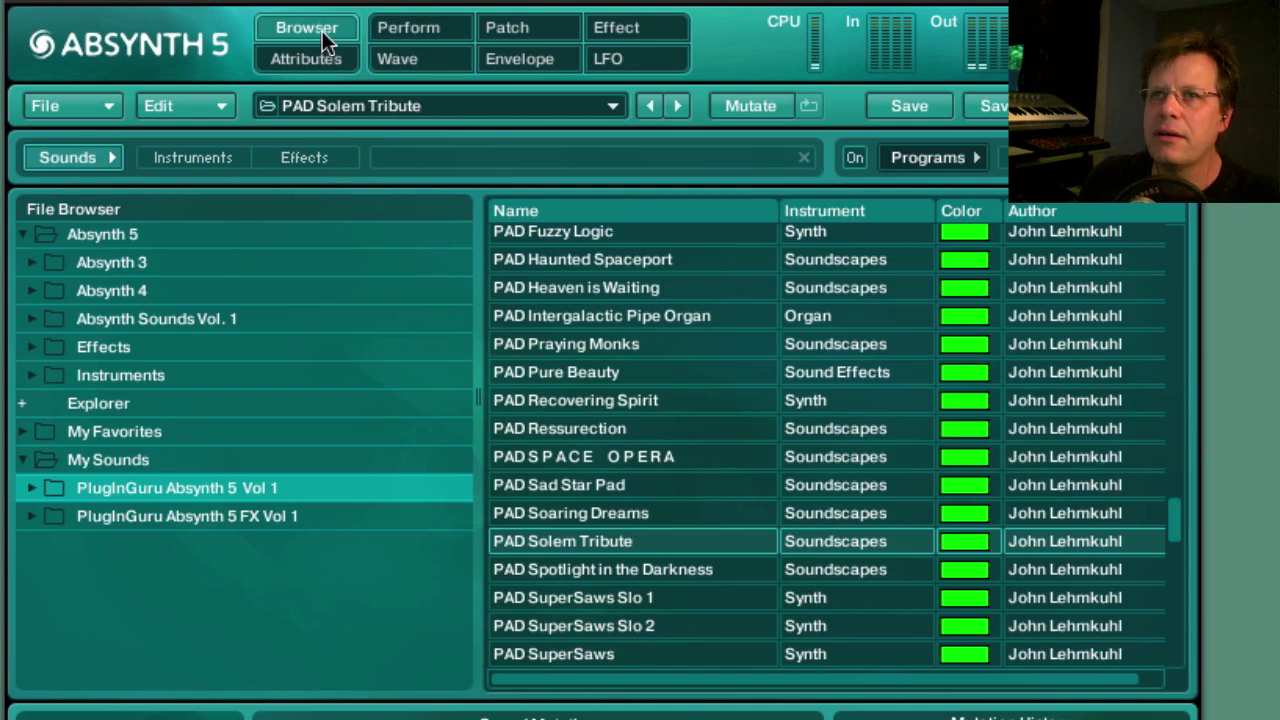
Load the PLUCK Rain Harp patch and set its Harp Noise Balance macro to about two thirds.
{"action": "scroll", "coordinate": [580, 380], "scroll_direction": "down", "scroll_amount": 5}
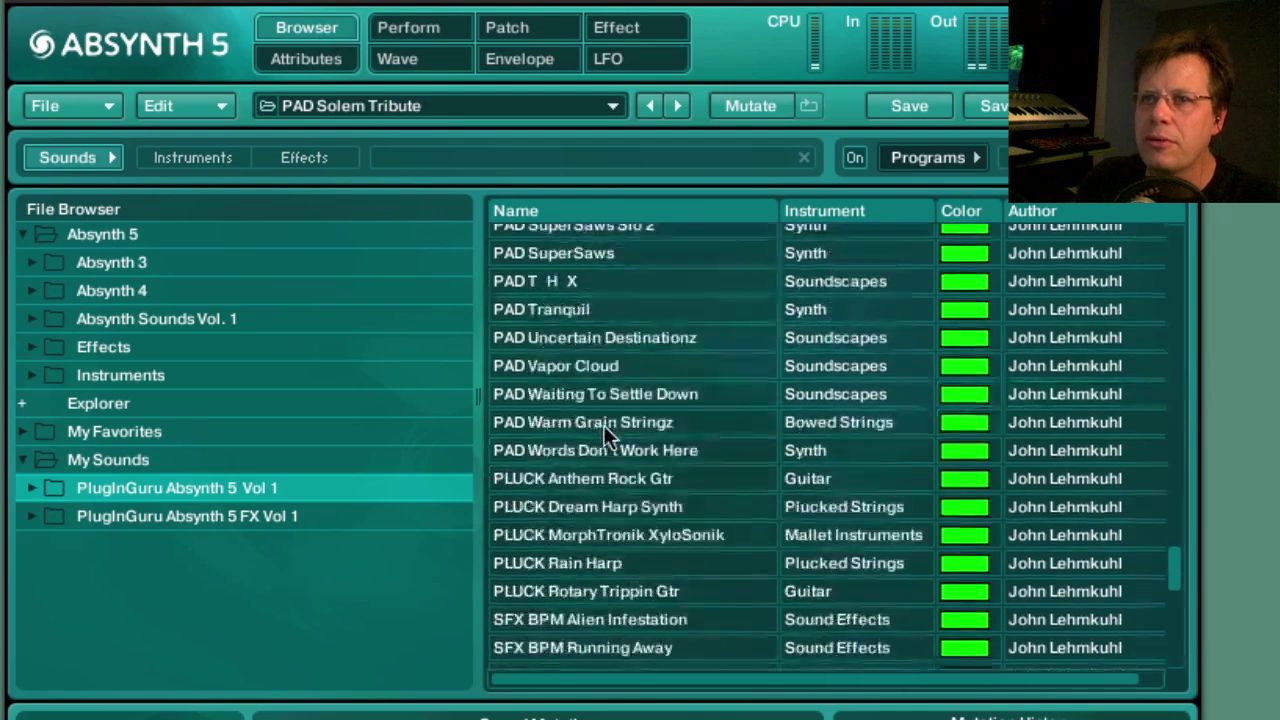
{"action": "left_click", "coordinate": [596, 562]}
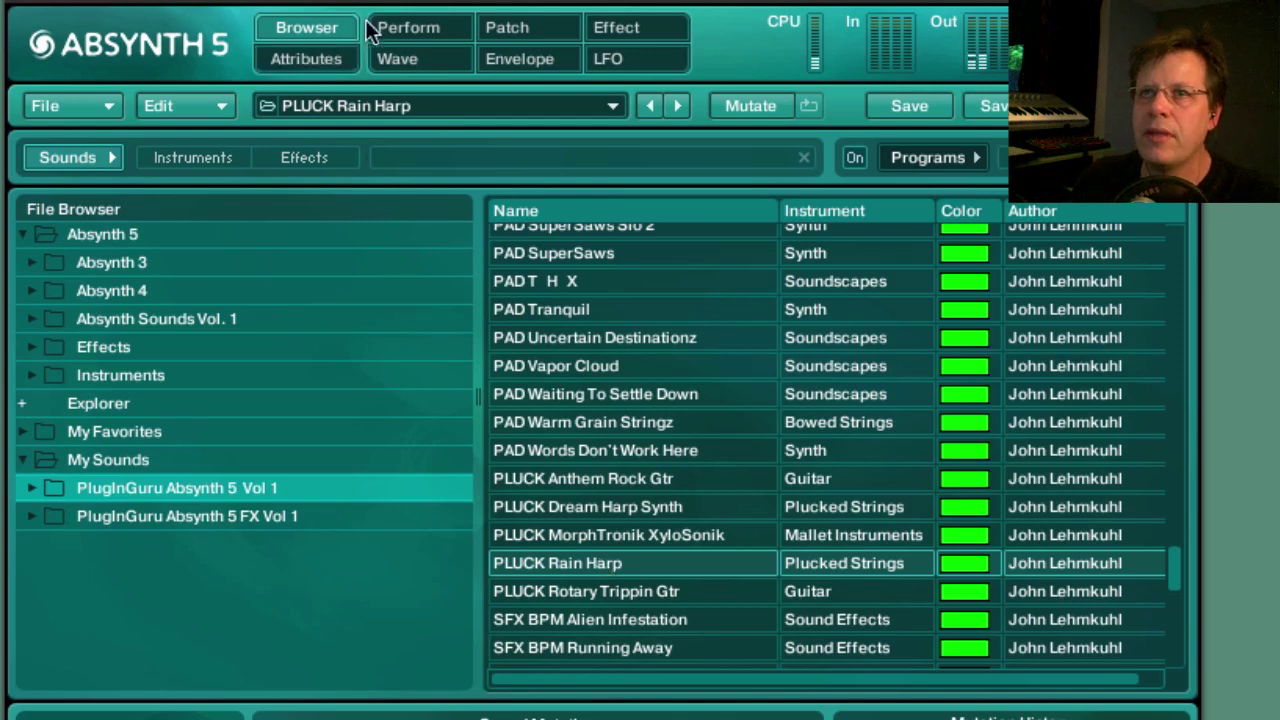
{"action": "left_click", "coordinate": [408, 28]}
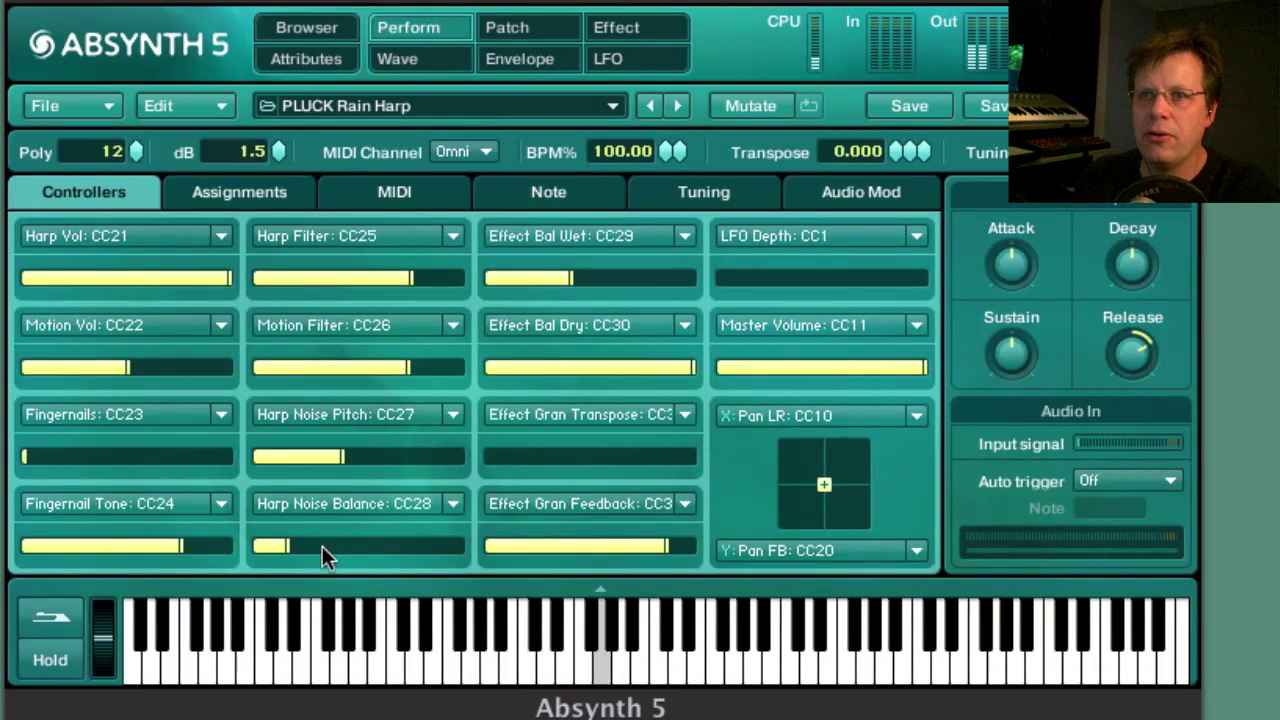
{"action": "left_click_drag", "start_coordinate": [309, 544], "coordinate": [393, 544]}
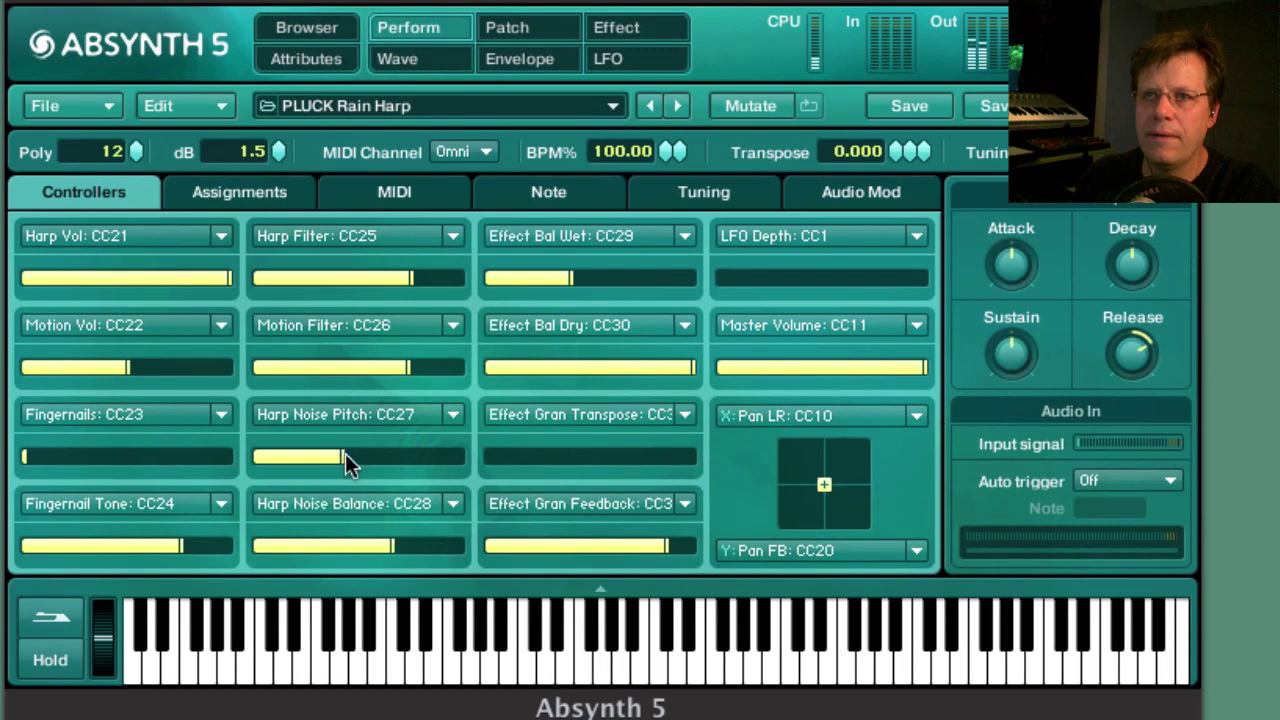
Raise the Rain Harp's Fingernails macro to about three quarters and set Harp Noise Pitch to about 60 percent.
{"action": "left_click_drag", "start_coordinate": [343, 457], "coordinate": [492, 471]}
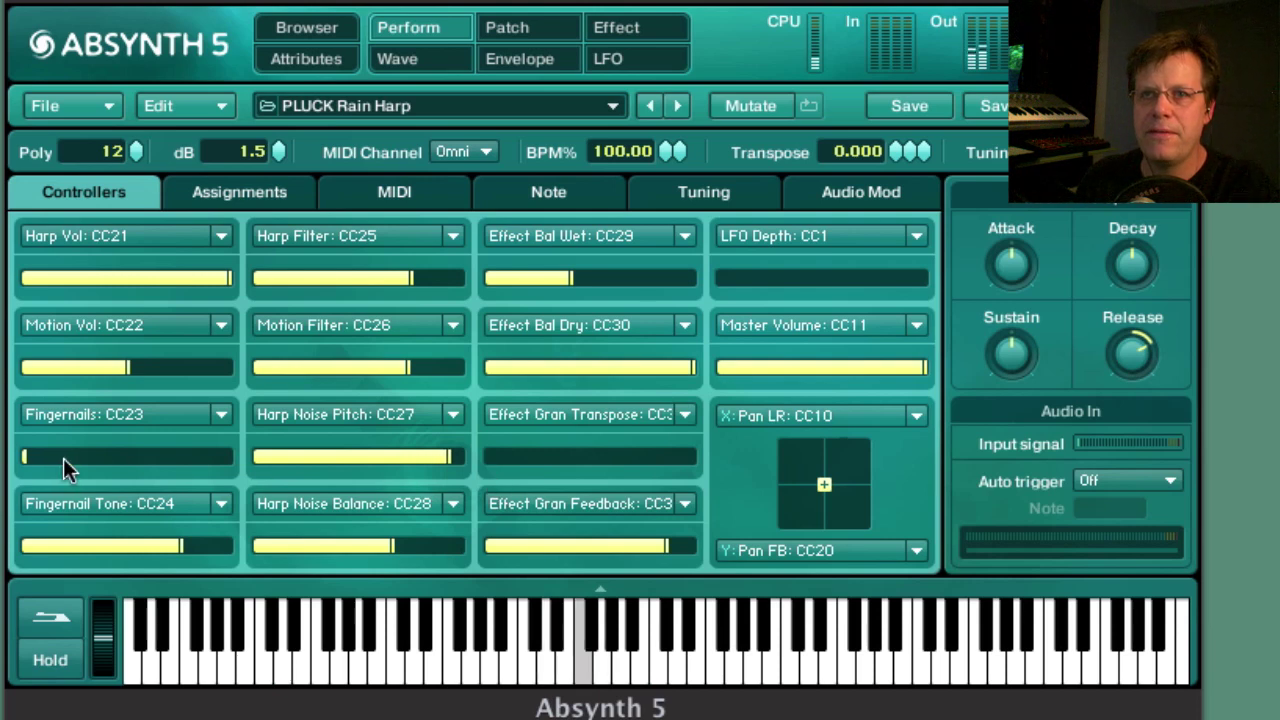
{"action": "left_click_drag", "start_coordinate": [63, 458], "coordinate": [286, 474]}
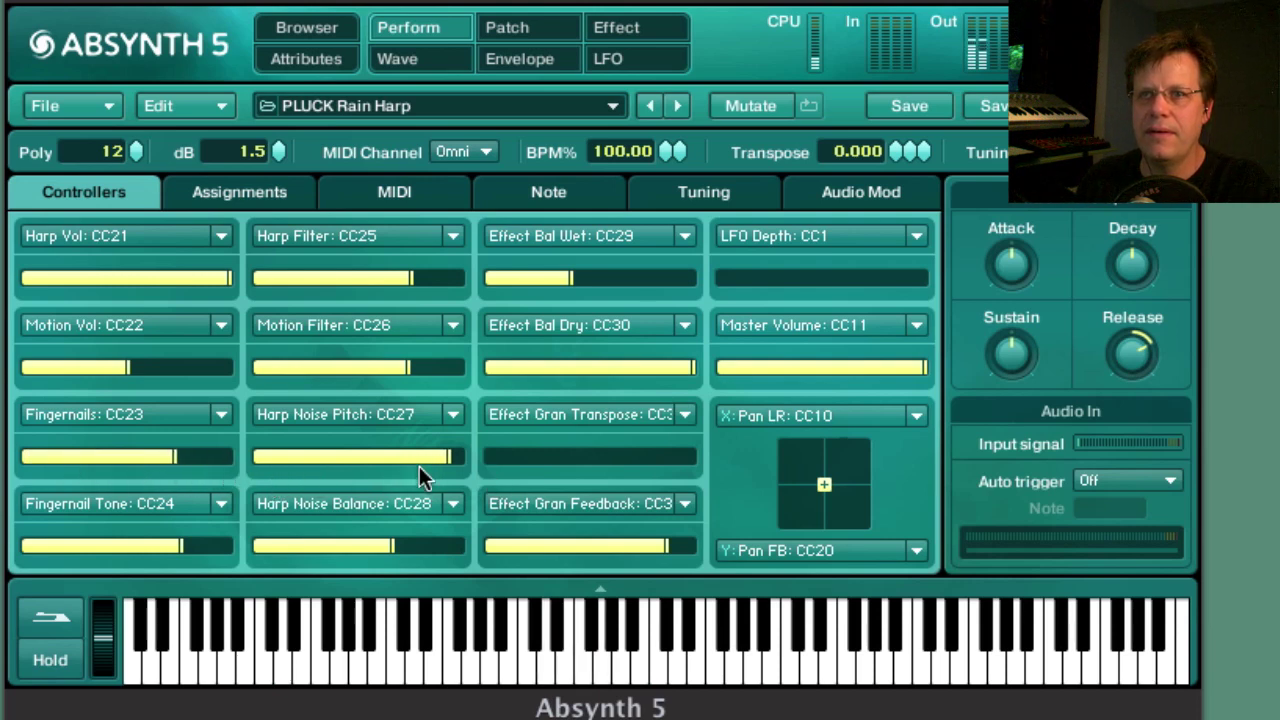
{"action": "left_click_drag", "start_coordinate": [420, 466], "coordinate": [342, 455]}
Set Fingernails to about 60 percent, lower Fingernail Tone to about 15 percent, and move Harp Noise Balance from minimum nearly to maximum.
{"action": "left_click_drag", "start_coordinate": [383, 546], "coordinate": [170, 553]}
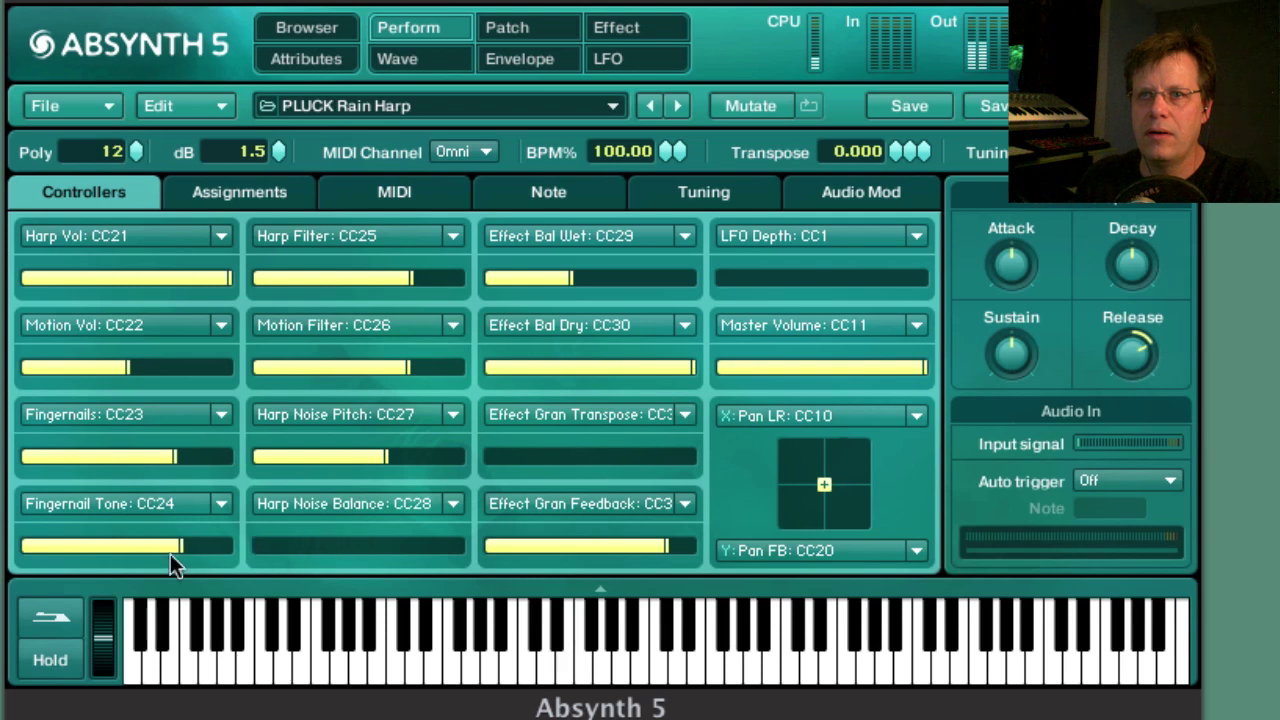
{"action": "left_click_drag", "start_coordinate": [151, 461], "coordinate": [120, 474]}
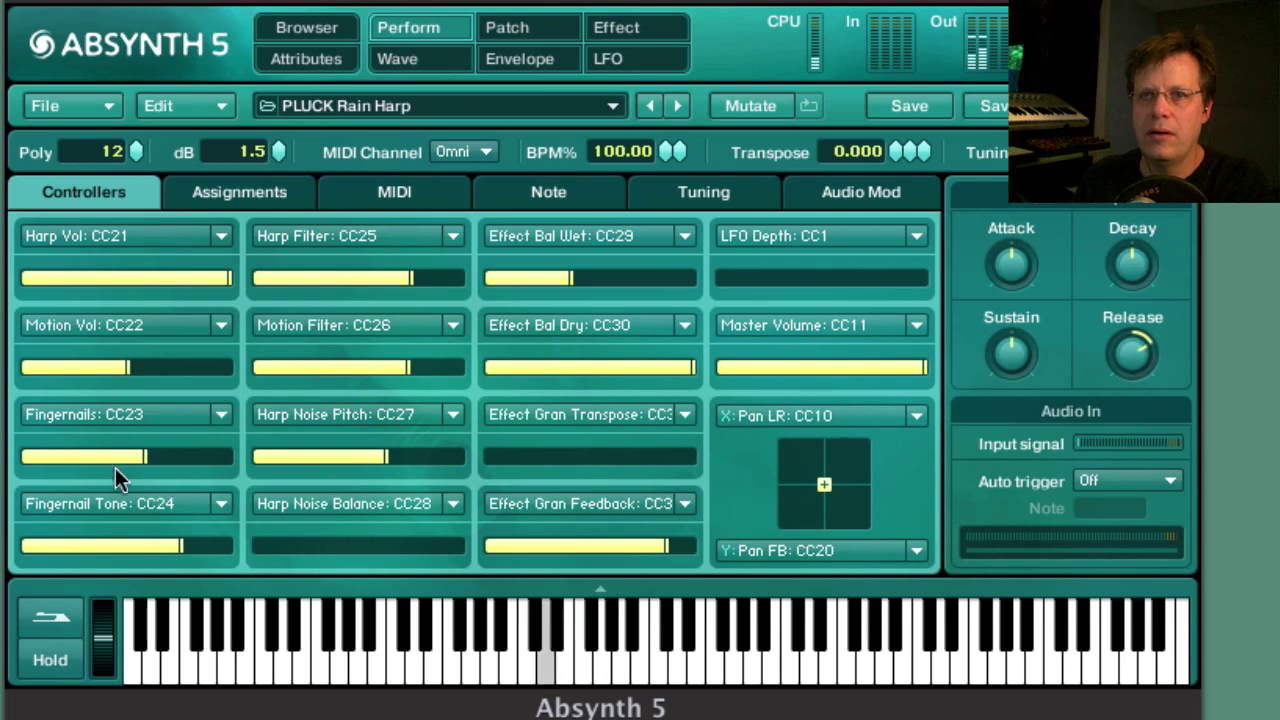
{"action": "left_click_drag", "start_coordinate": [170, 552], "coordinate": [6, 567]}
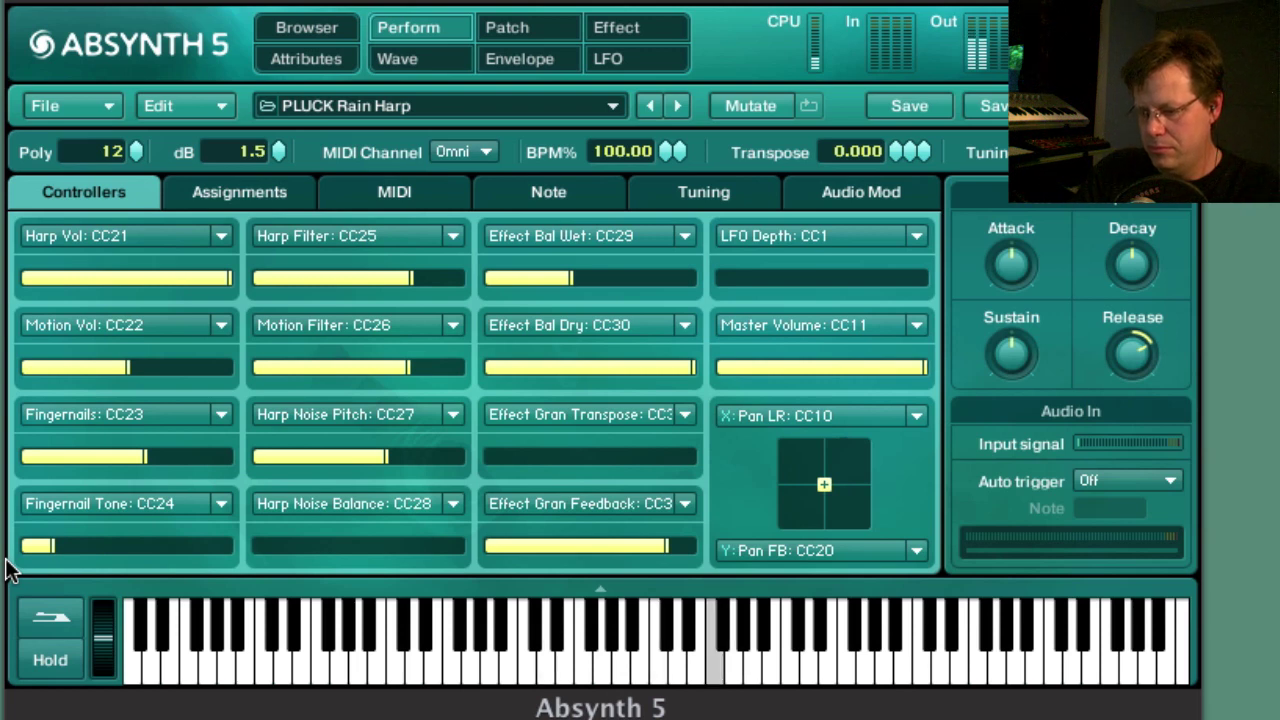
{"action": "left_click_drag", "start_coordinate": [297, 545], "coordinate": [582, 558]}
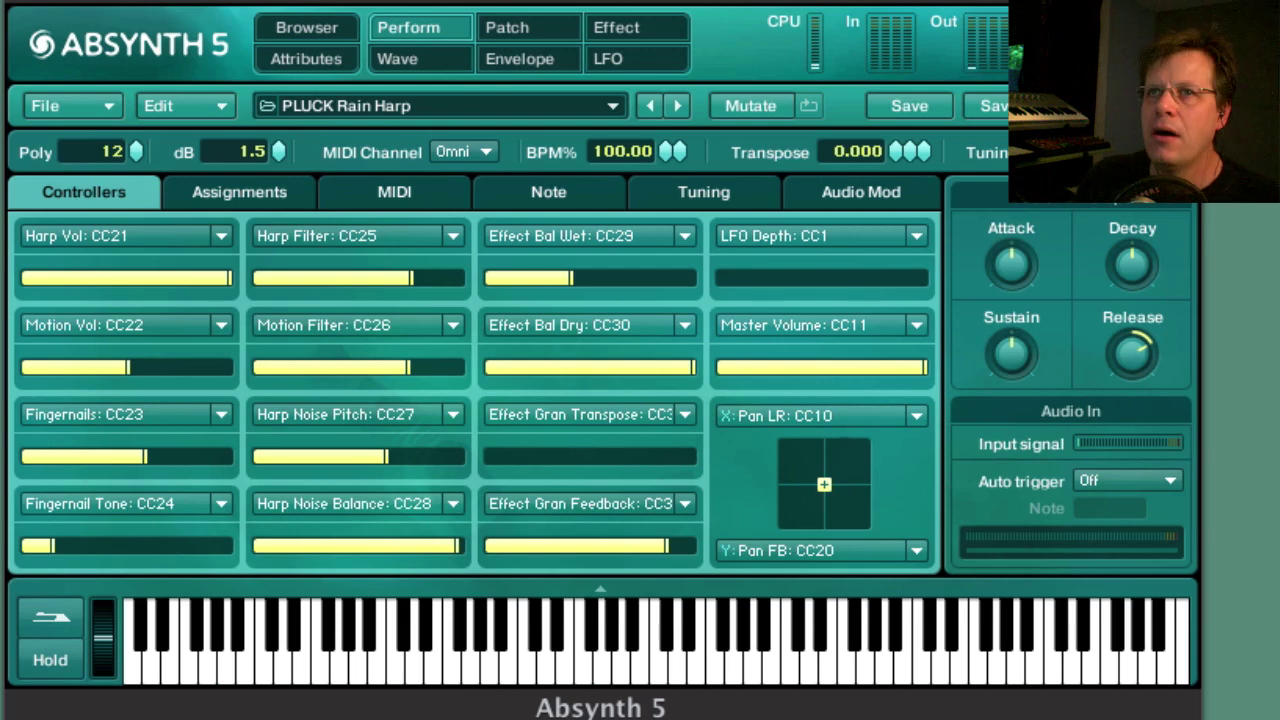
Load the SFX My Nightmare patch and show its macro controllers.
{"action": "left_click", "coordinate": [303, 28]}
{"action": "scroll", "coordinate": [643, 514], "scroll_direction": "down", "scroll_amount": 3}
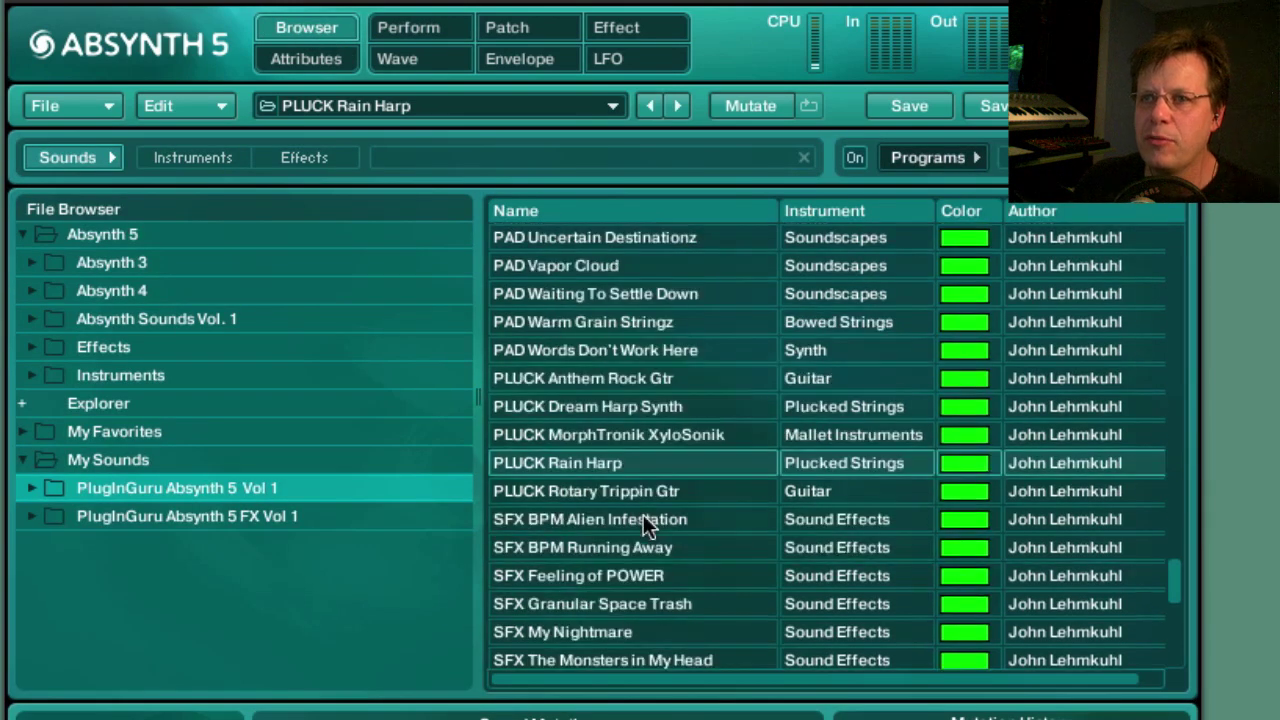
{"action": "left_click", "coordinate": [606, 532]}
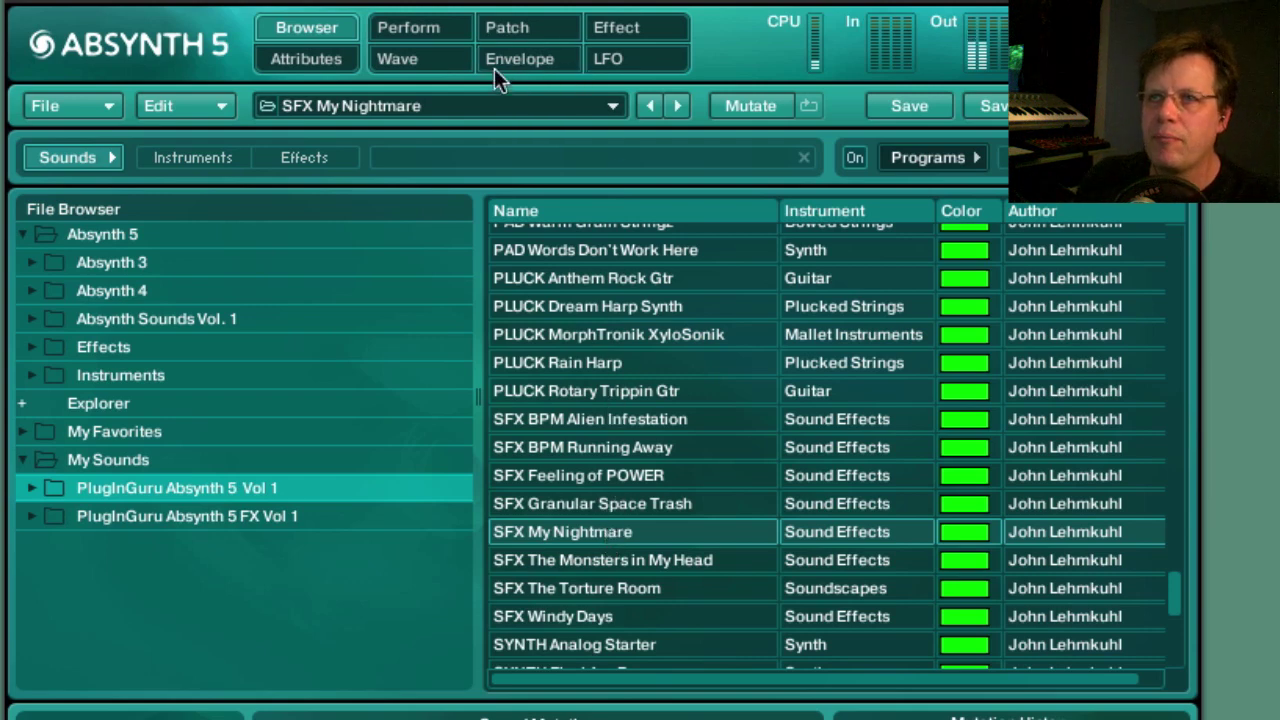
{"action": "left_click", "coordinate": [418, 35]}
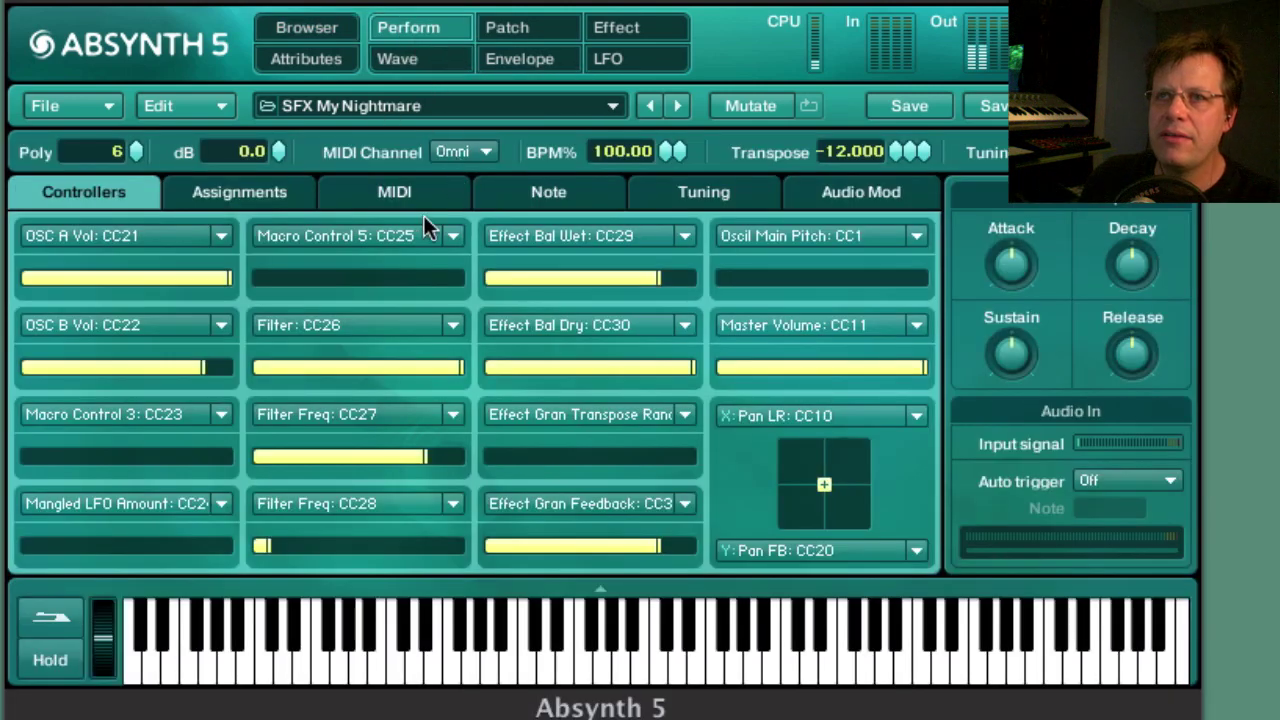
Try a pitch bend Lag of 0 in the patch's MIDI settings, and set it to 500.
{"action": "left_click", "coordinate": [388, 193]}
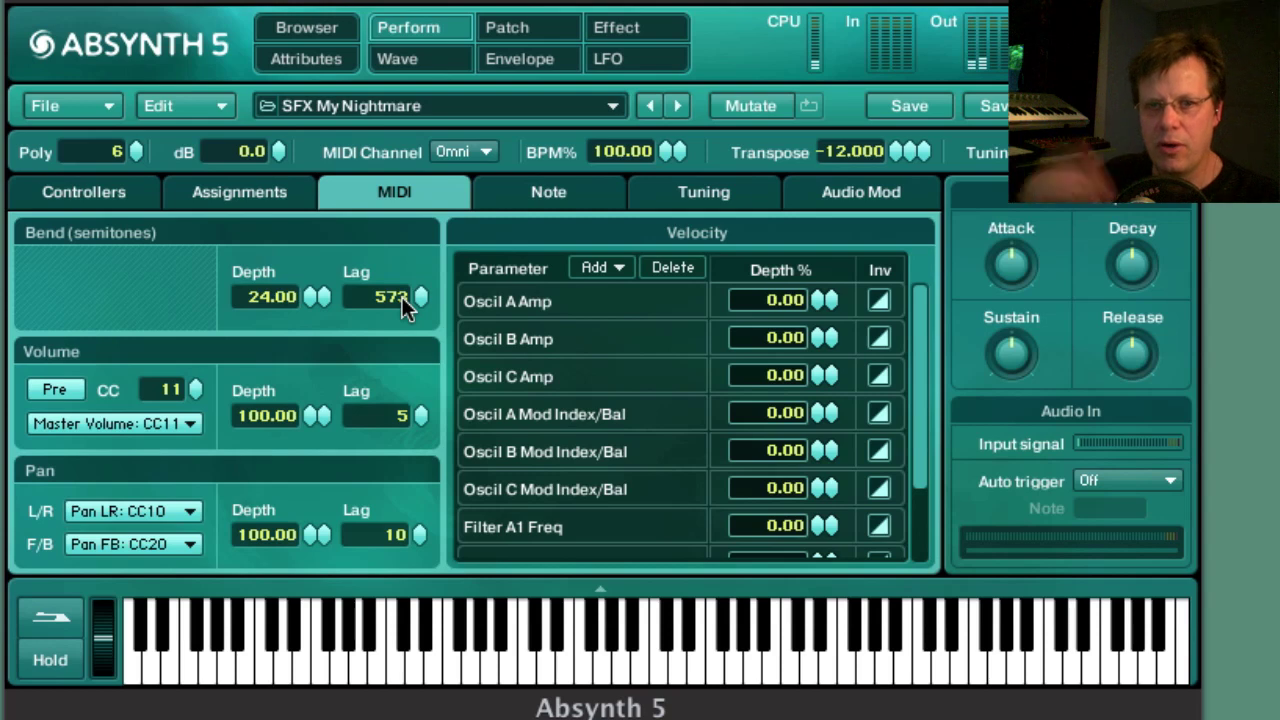
{"action": "left_click_drag", "start_coordinate": [402, 297], "coordinate": [402, 305]}
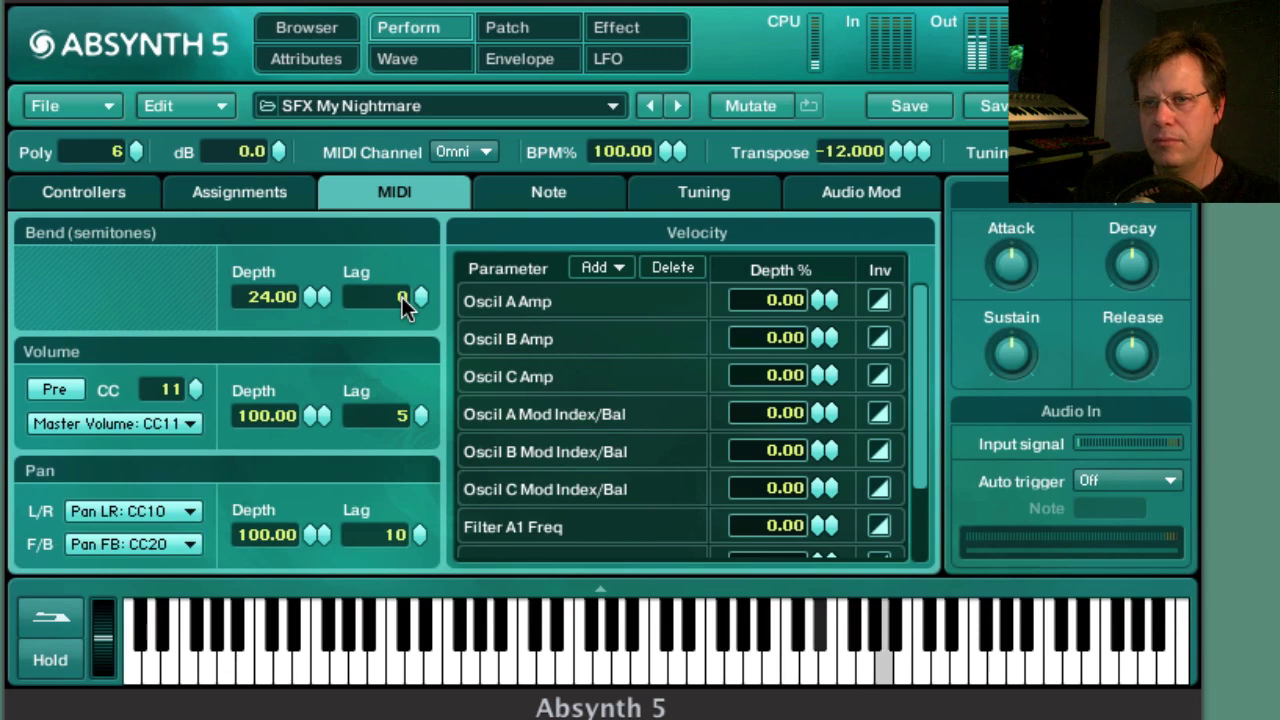
{"action": "double_click", "coordinate": [402, 300]}
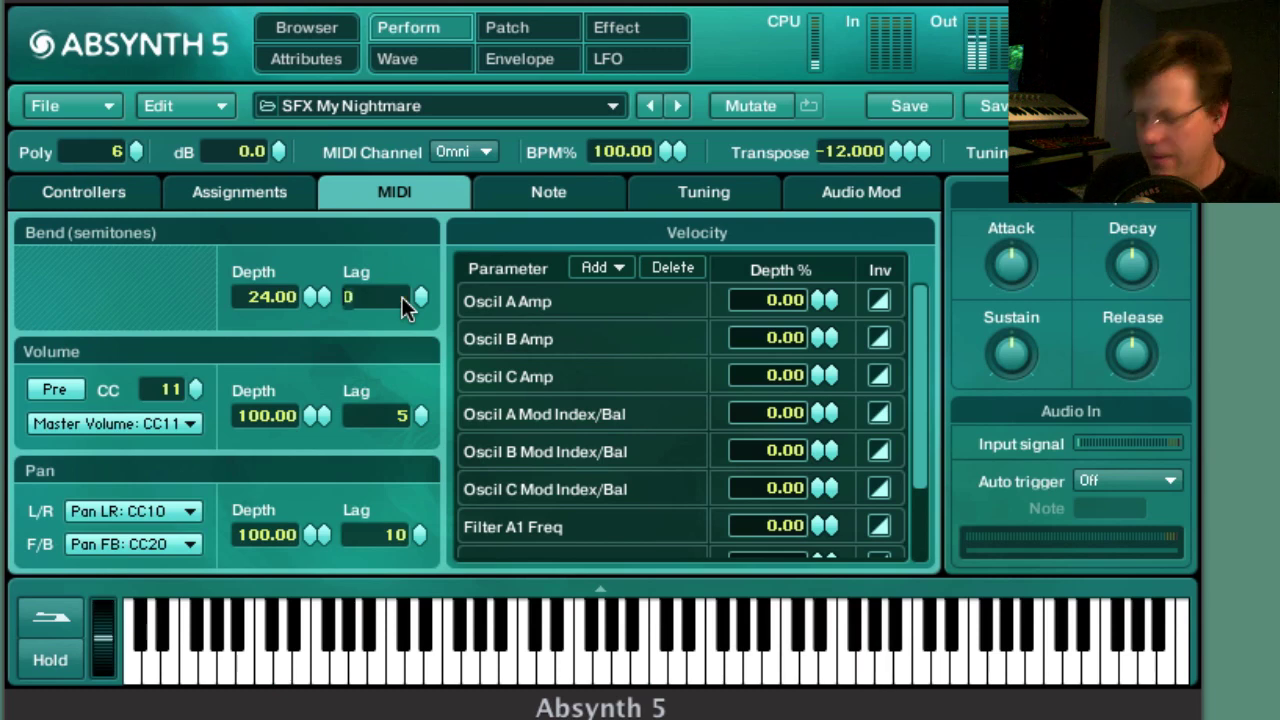
{"action": "type", "text": "500"}
{"action": "key", "text": "Return"}
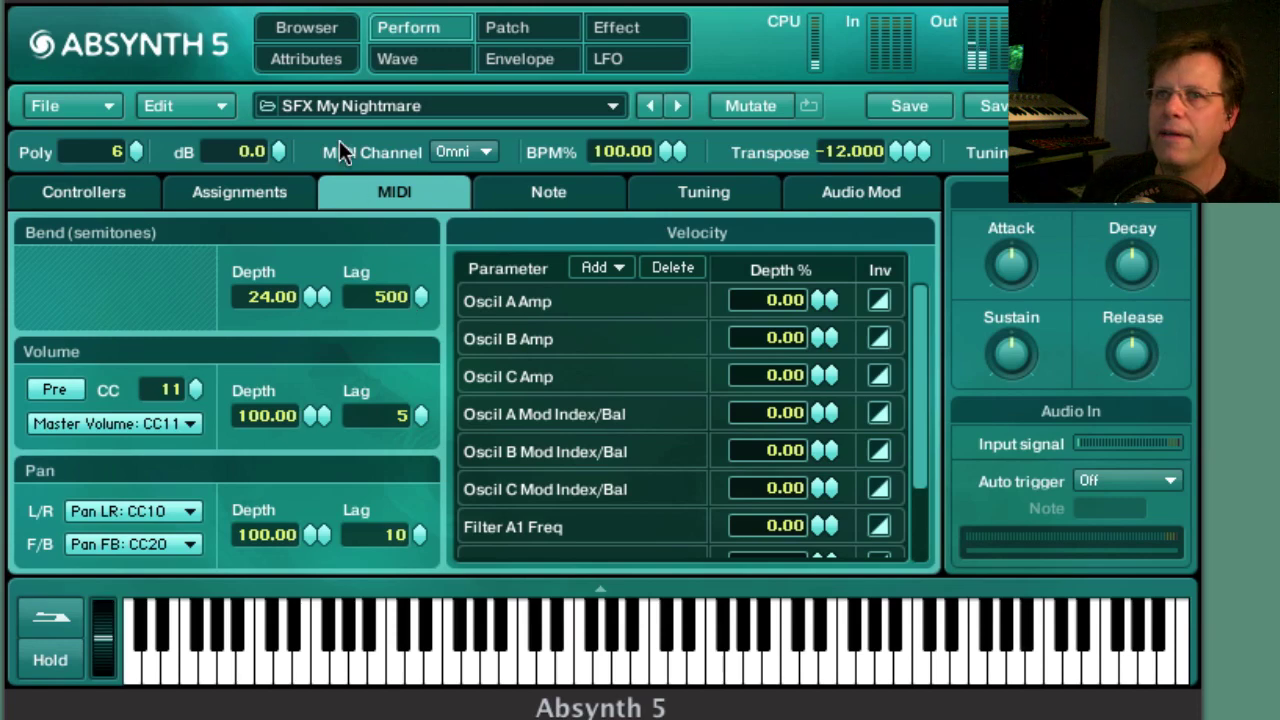
Load the SYNTH SuperSaws Legato patch from the PlugInGuru Absynth 5 Vol 1 library.
{"action": "left_click", "coordinate": [300, 26]}
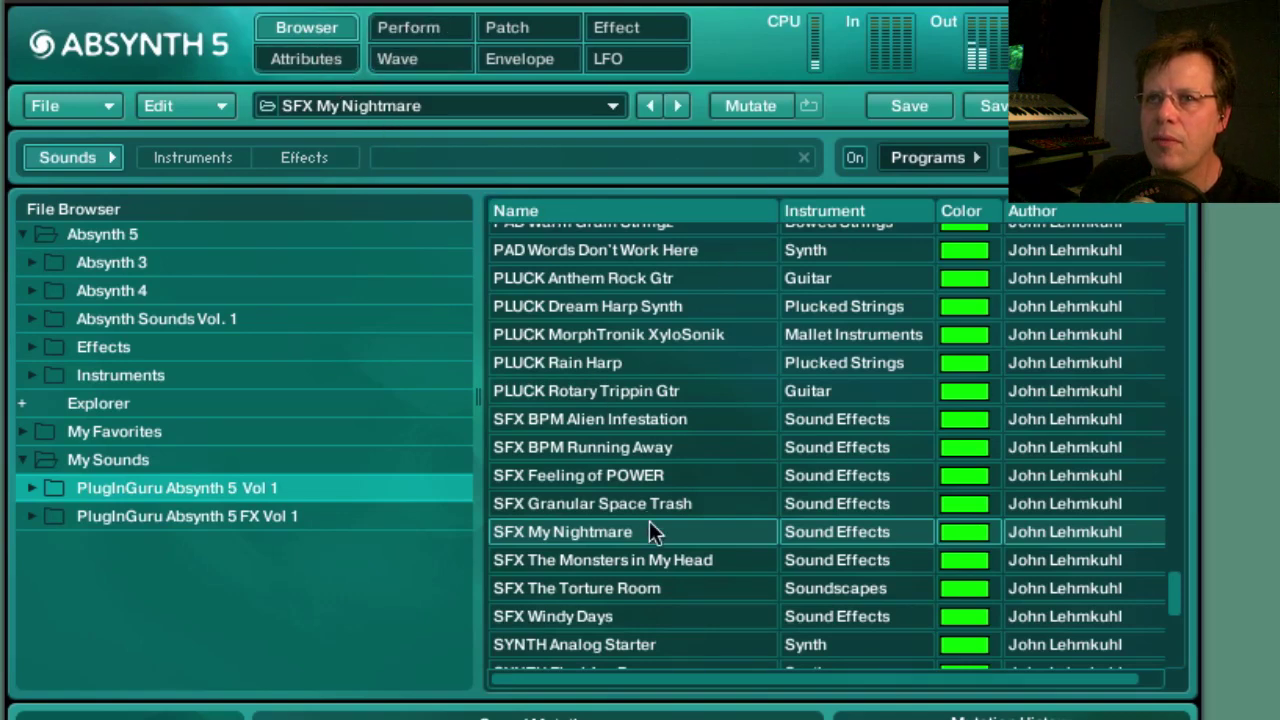
{"action": "scroll", "coordinate": [649, 521], "scroll_direction": "down", "scroll_amount": 3}
{"action": "scroll", "coordinate": [624, 513], "scroll_direction": "down", "scroll_amount": 1}
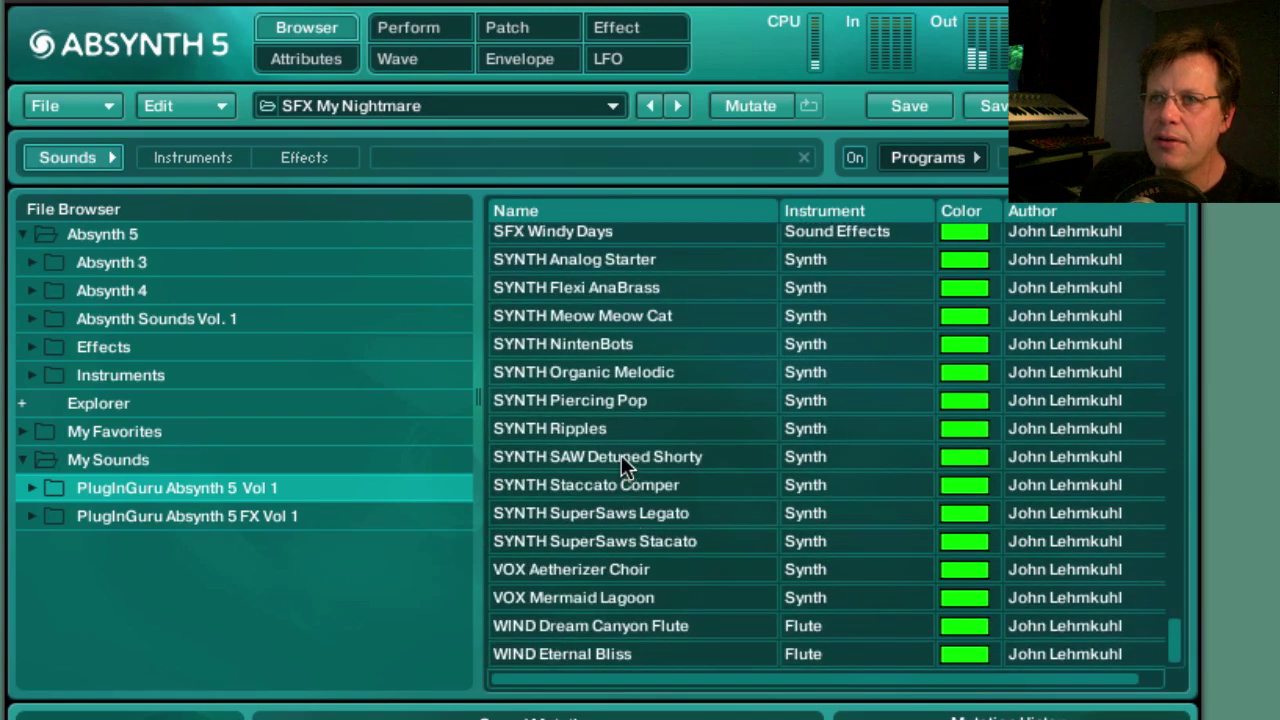
{"action": "left_click", "coordinate": [615, 512]}
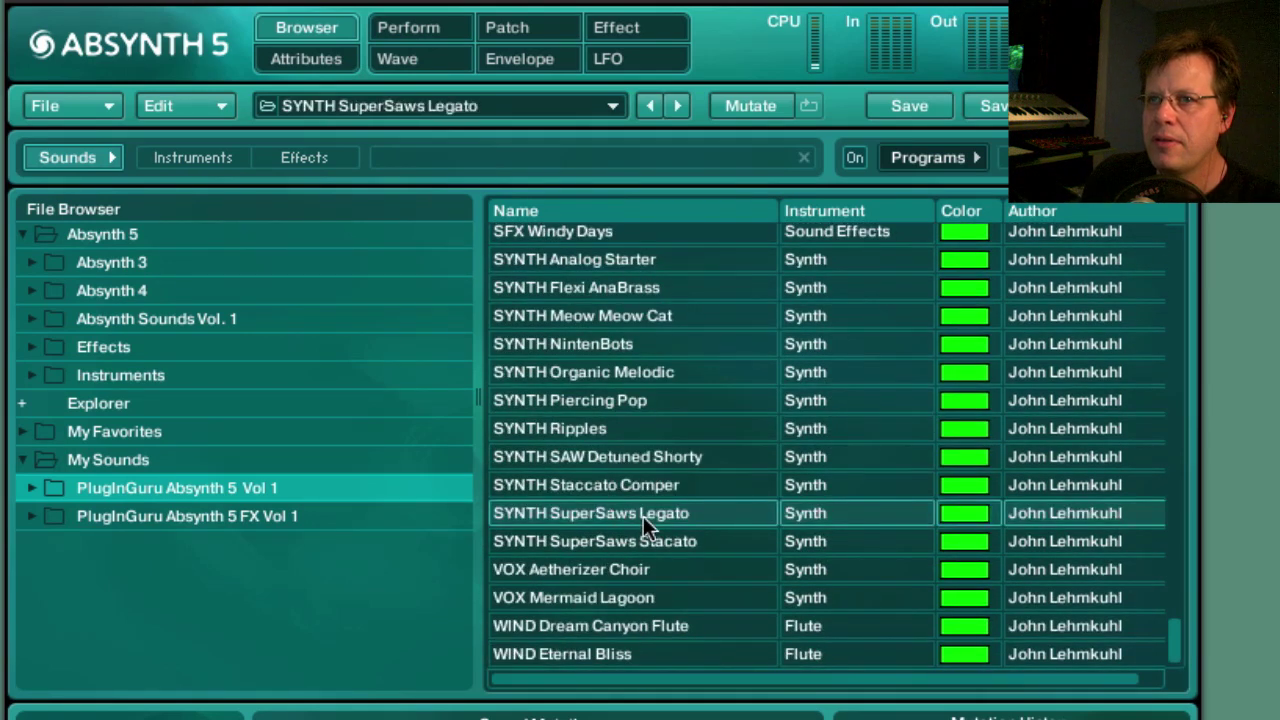
Isolate Osc A in the patch structure by switching off Osc B and Osc C.
{"action": "left_click", "coordinate": [530, 32]}
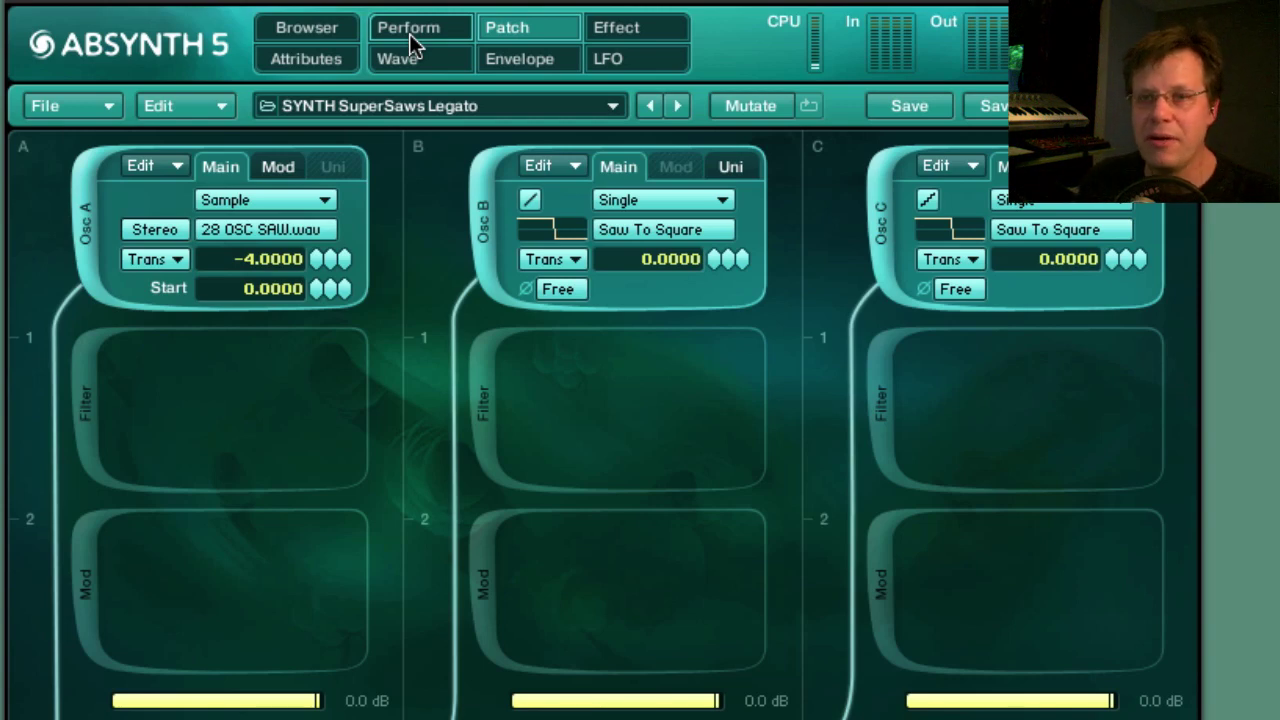
{"action": "left_click", "coordinate": [483, 180]}
{"action": "left_click", "coordinate": [881, 188]}
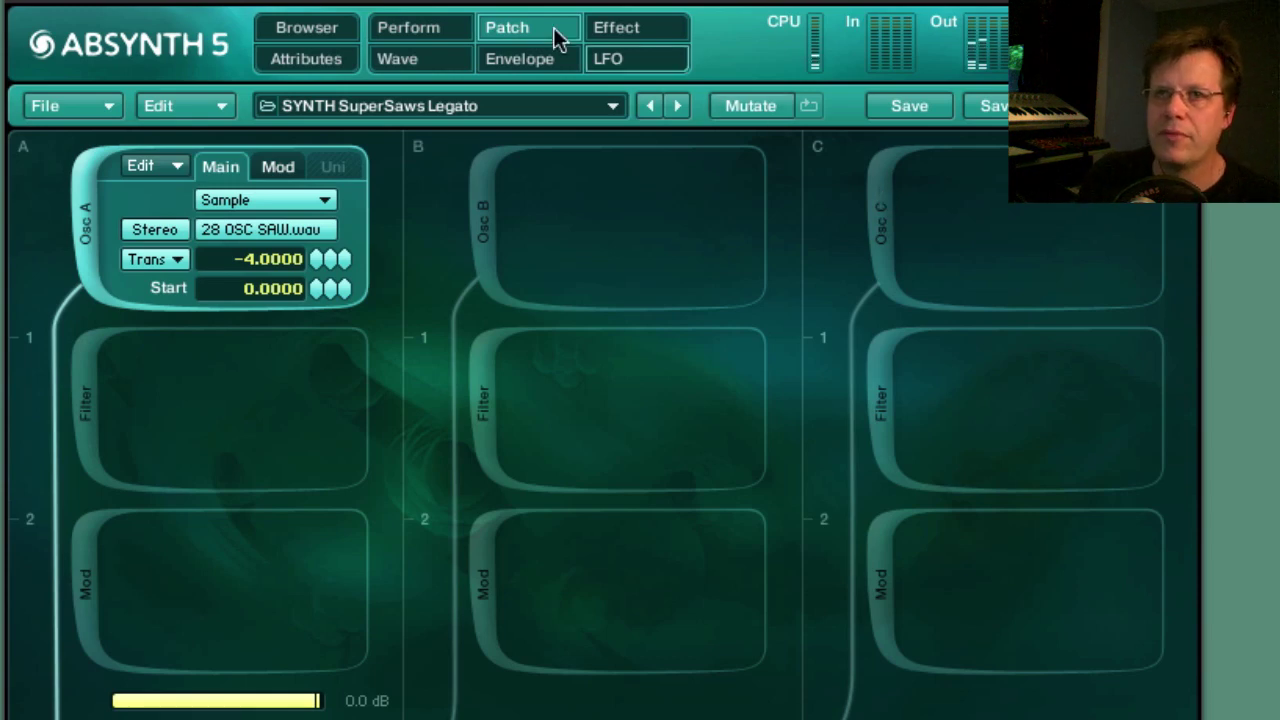
Switch off Osc A and turn Osc B and Osc C back on to hear those two alone.
{"action": "left_click", "coordinate": [85, 210]}
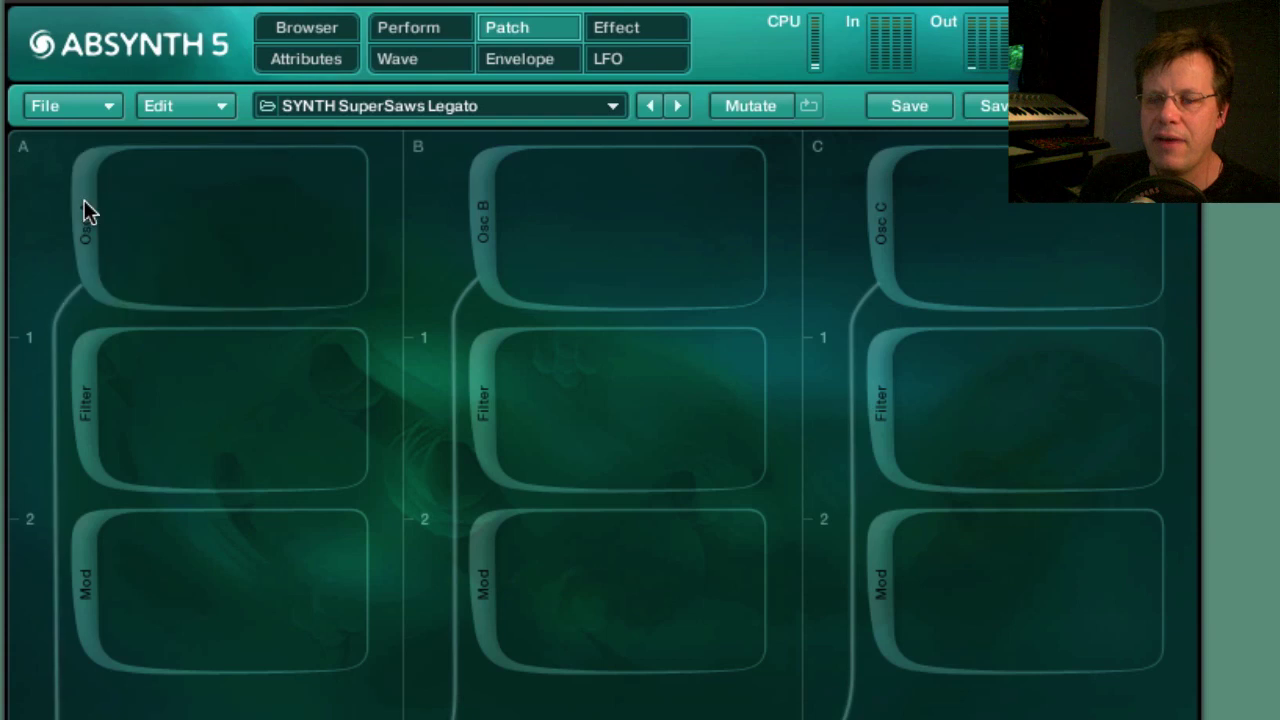
{"action": "left_click", "coordinate": [500, 215]}
{"action": "left_click", "coordinate": [877, 194]}
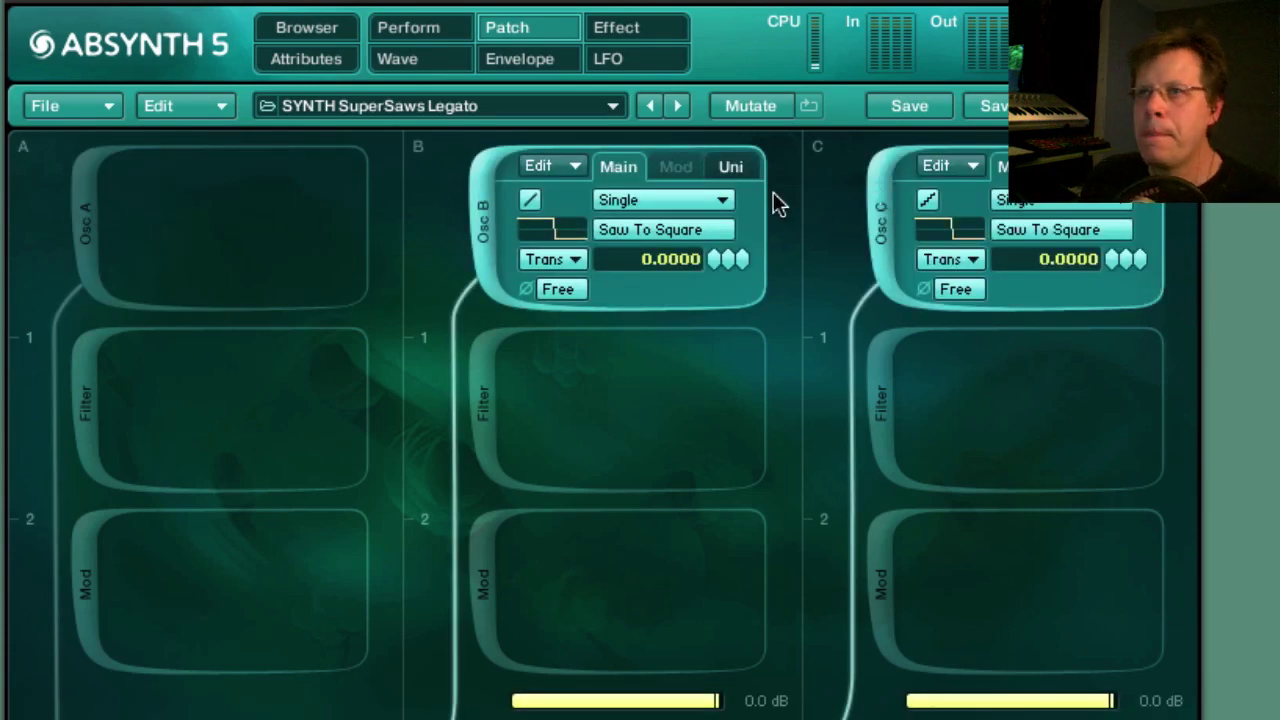
Check the unison settings of Osc B and Osc C, and switch Osc A back on.
{"action": "left_click", "coordinate": [730, 166]}
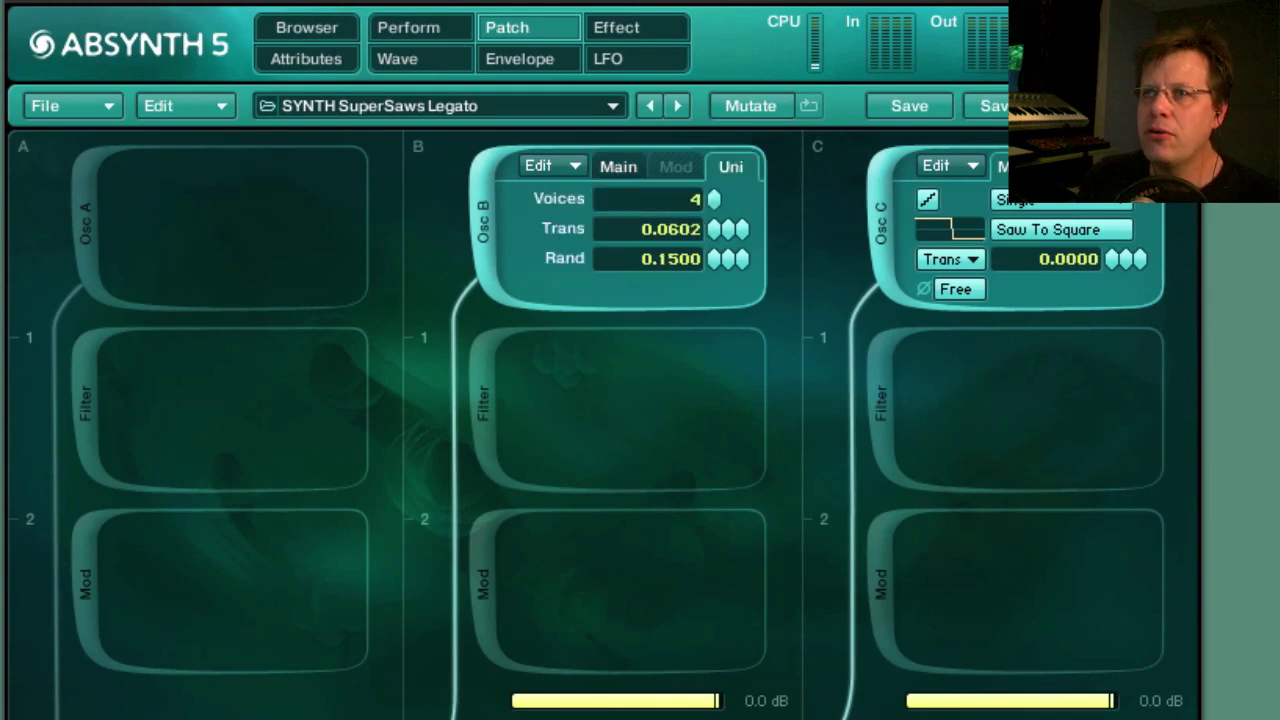
{"action": "left_click", "coordinate": [1128, 166]}
{"action": "left_click", "coordinate": [619, 168]}
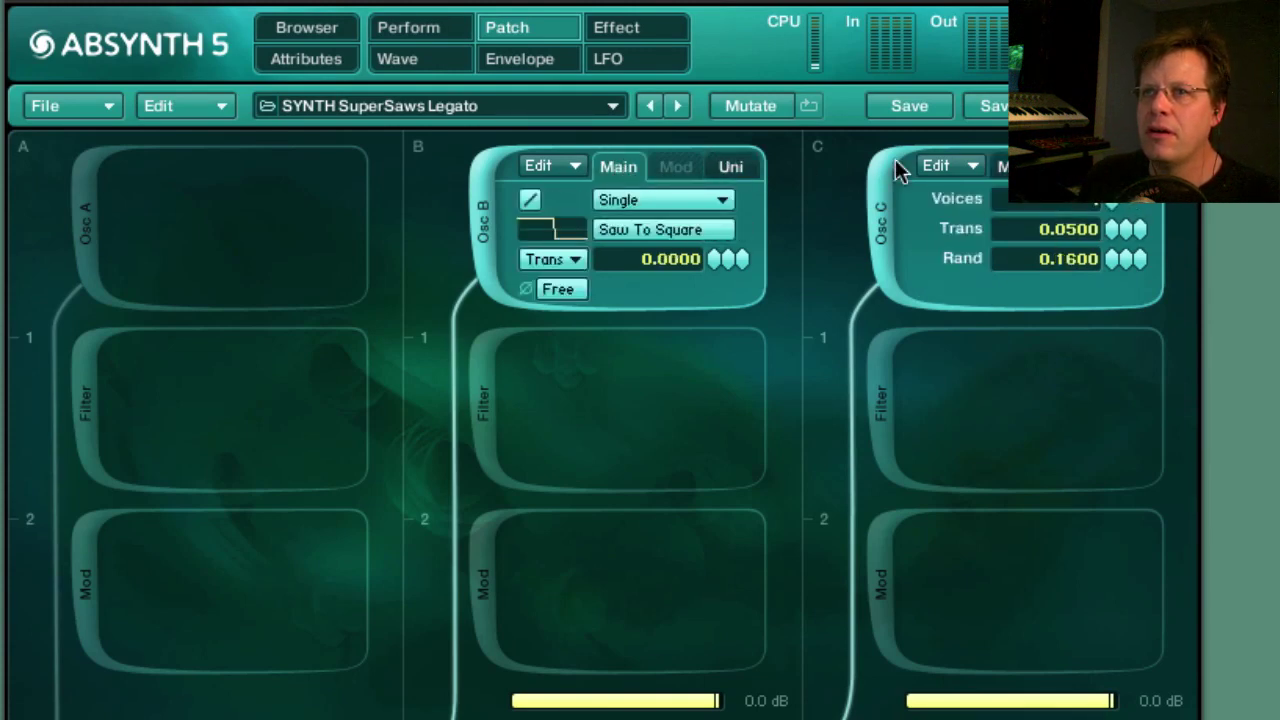
{"action": "left_click", "coordinate": [1002, 166]}
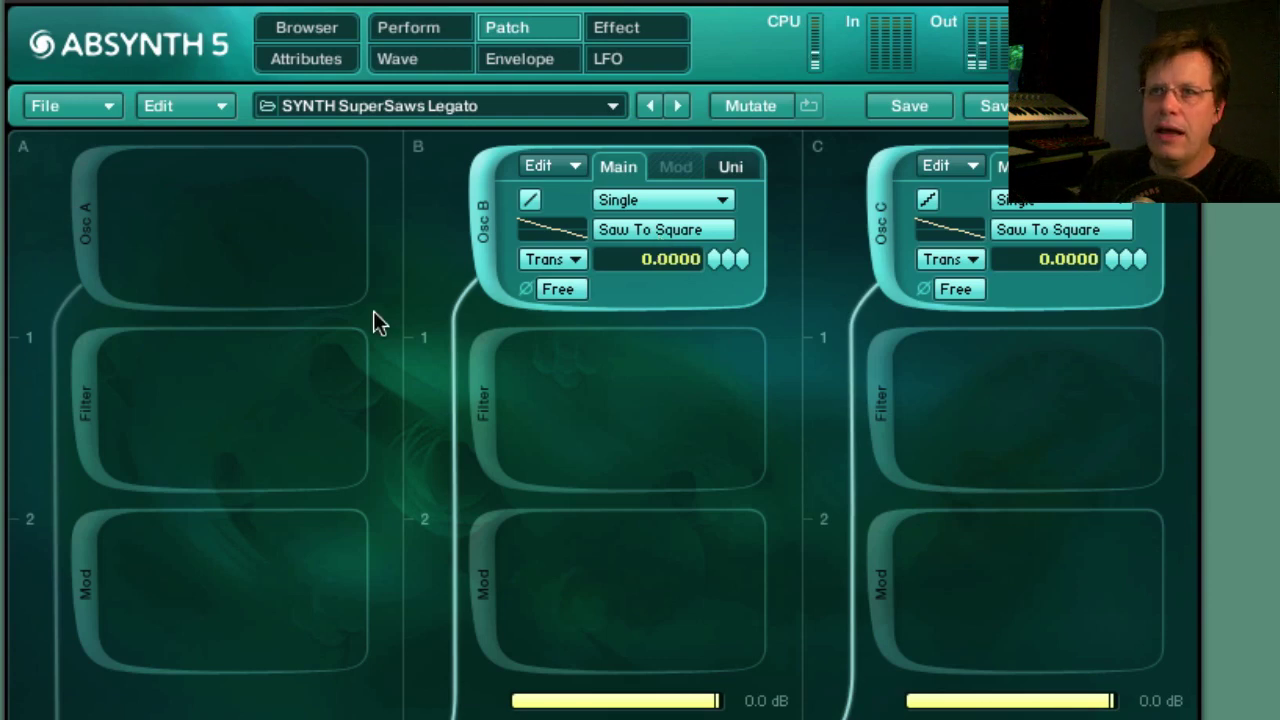
{"action": "left_click", "coordinate": [90, 214]}
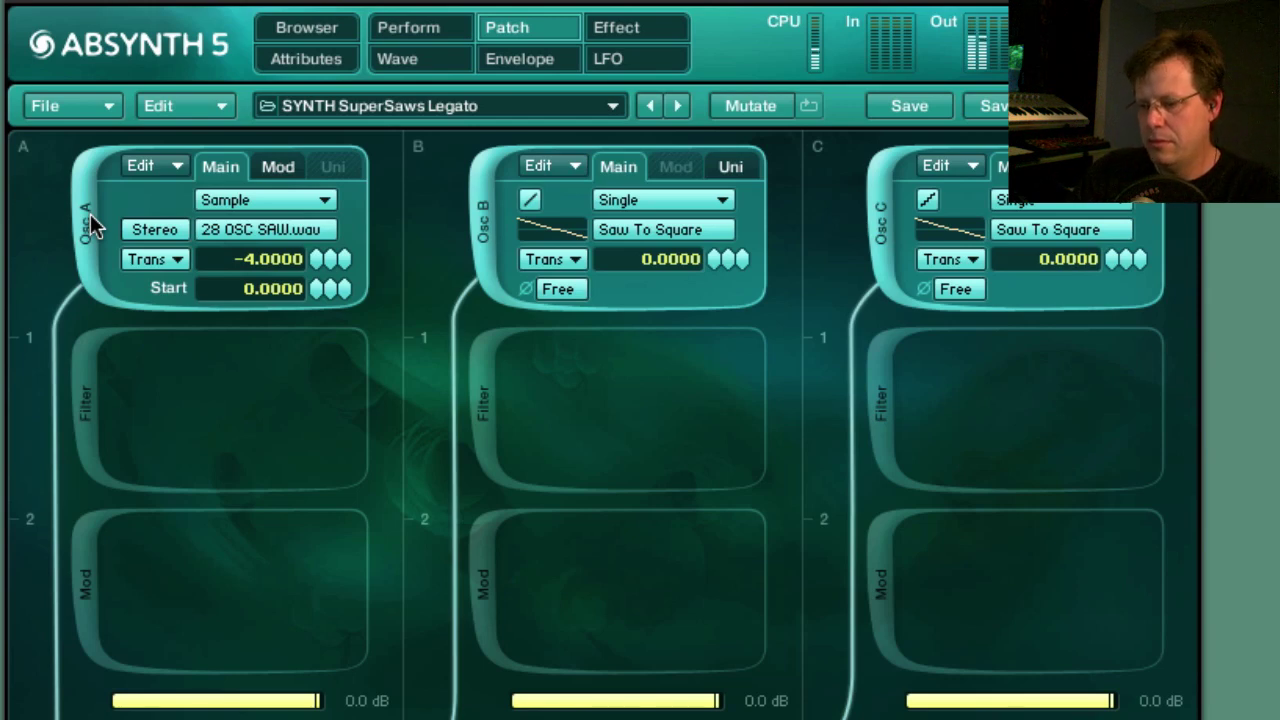
Lower the OSC A Vol macro to minimum, set OSC B and OSC C Vol to about two thirds, and raise SAW to Square MORPH.
{"action": "left_click", "coordinate": [415, 32]}
{"action": "left_click", "coordinate": [92, 200]}
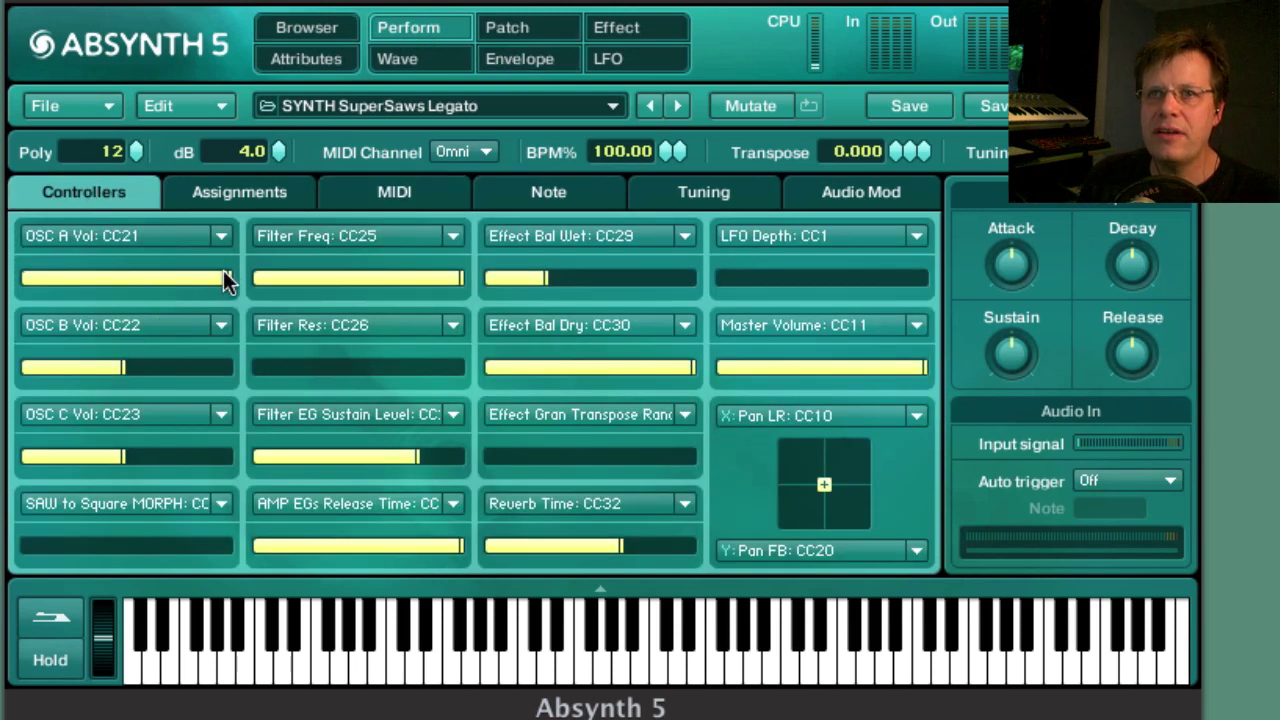
{"action": "left_click_drag", "start_coordinate": [223, 272], "coordinate": [20, 282]}
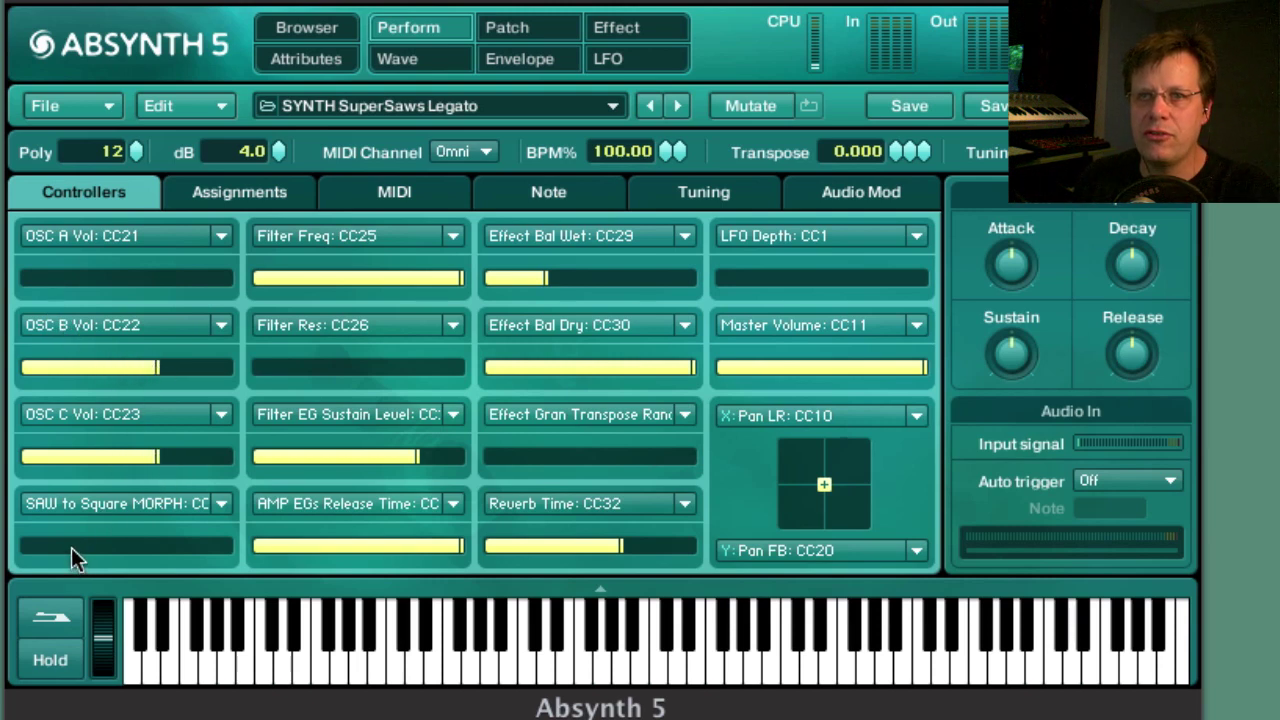
{"action": "left_click_drag", "start_coordinate": [71, 547], "coordinate": [322, 560]}
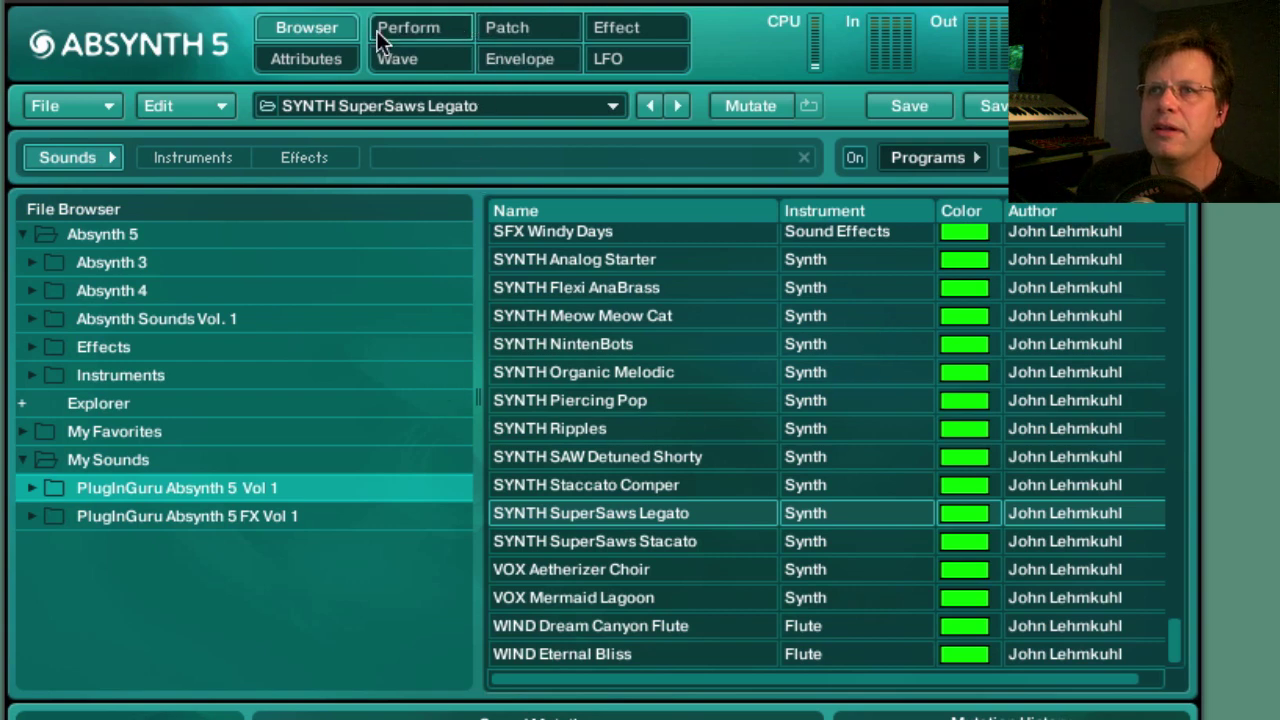
Load the VOX Aetherizer Choir patch and show its macro controllers.
{"action": "left_click", "coordinate": [417, 30]}
{"action": "left_click", "coordinate": [301, 40]}
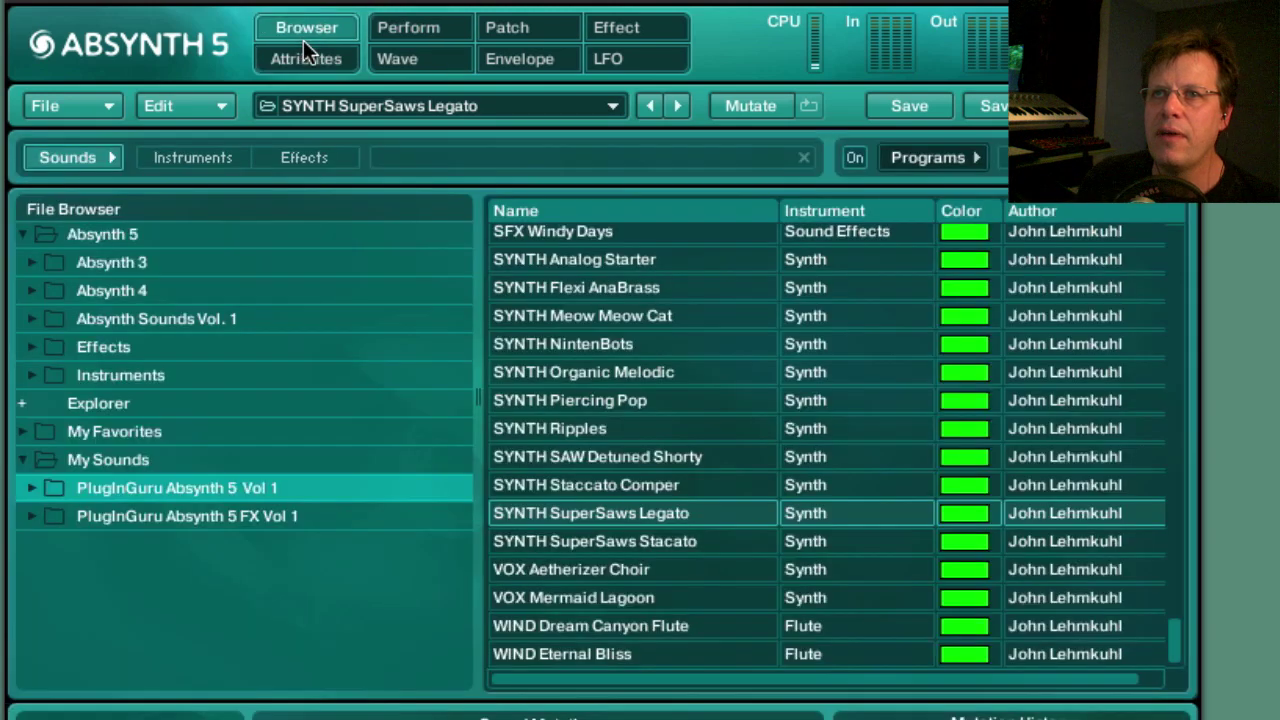
{"action": "left_click", "coordinate": [611, 570]}
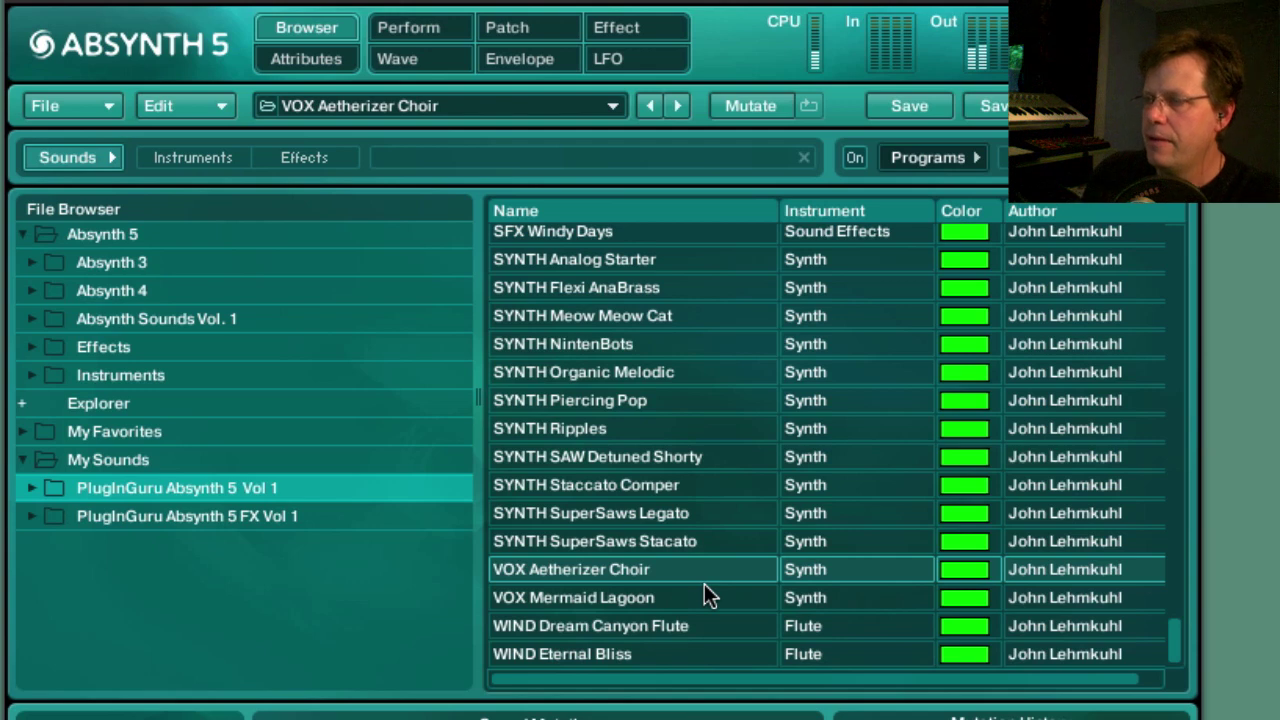
{"action": "left_click", "coordinate": [438, 29]}
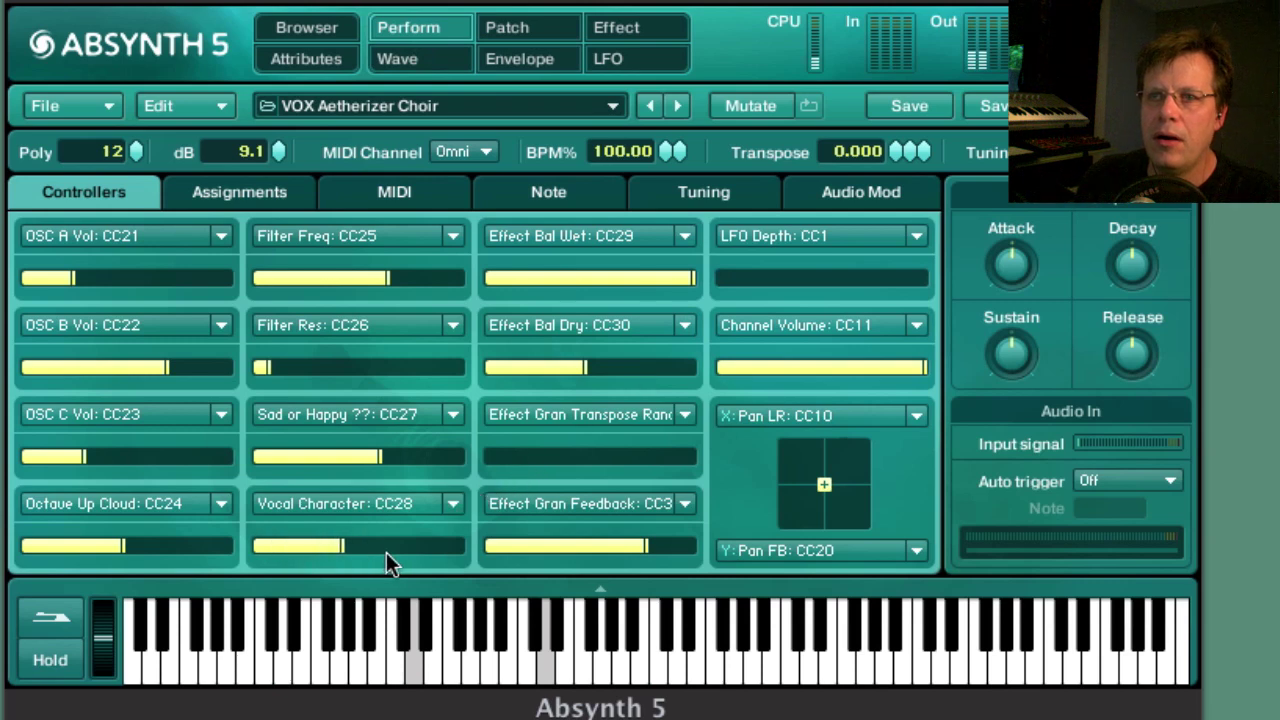
Raise Vocal Character to about 60 percent, Filter Freq to about 80 percent, OSC C Vol to about 40 percent and Octave Up Cloud to maximum.
{"action": "left_click_drag", "start_coordinate": [386, 552], "coordinate": [438, 552]}
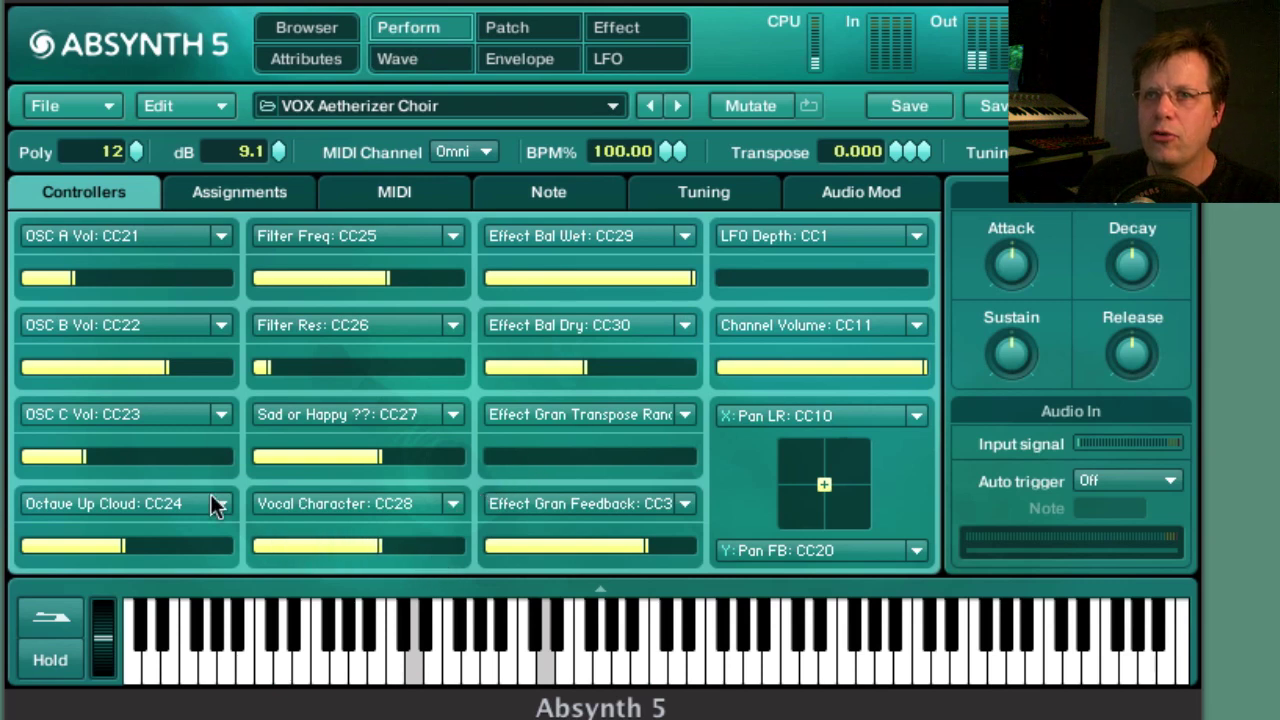
{"action": "left_click_drag", "start_coordinate": [140, 462], "coordinate": [150, 460]}
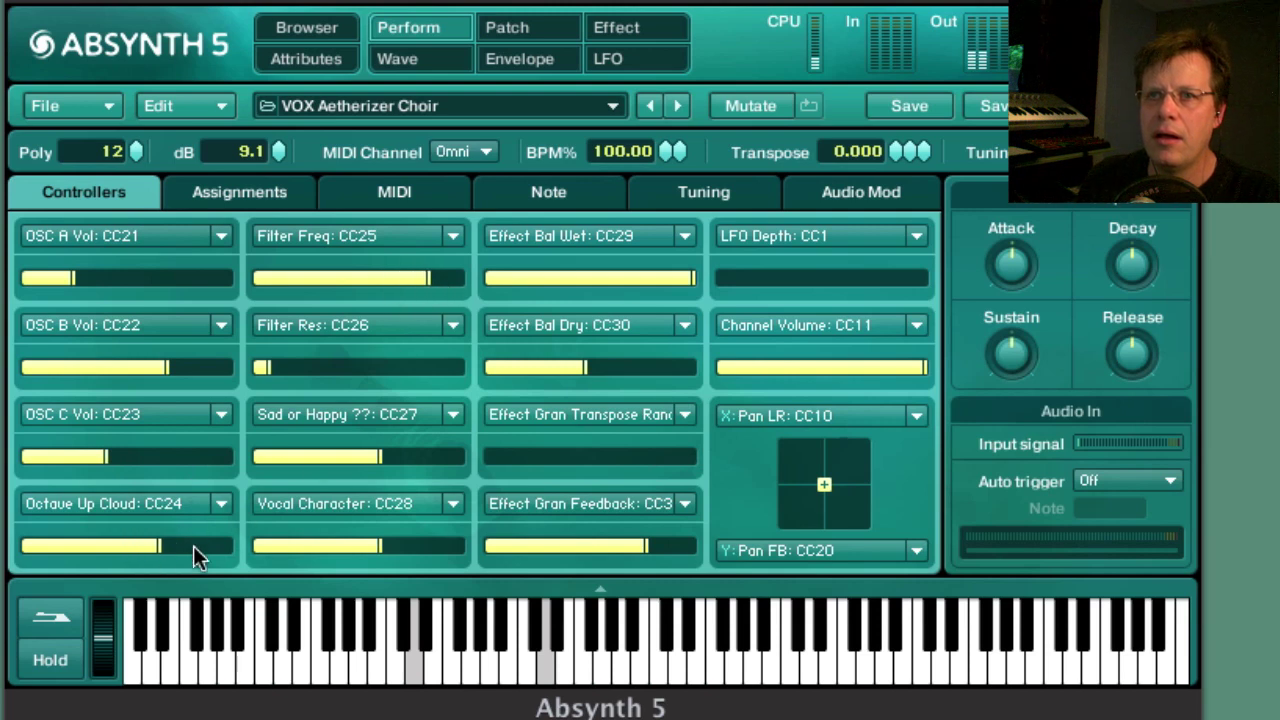
{"action": "left_click_drag", "start_coordinate": [193, 546], "coordinate": [320, 552]}
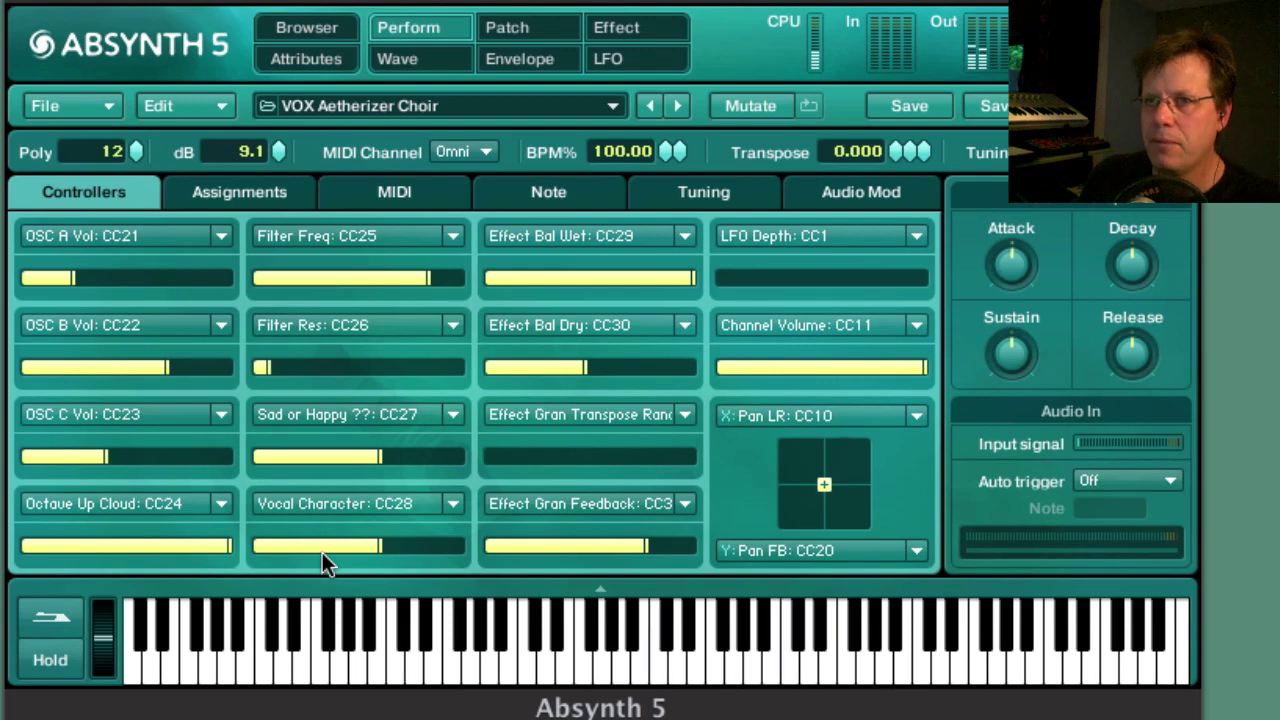
Load the WIND Eternal Bliss patch to audition it.
{"action": "left_click", "coordinate": [303, 29]}
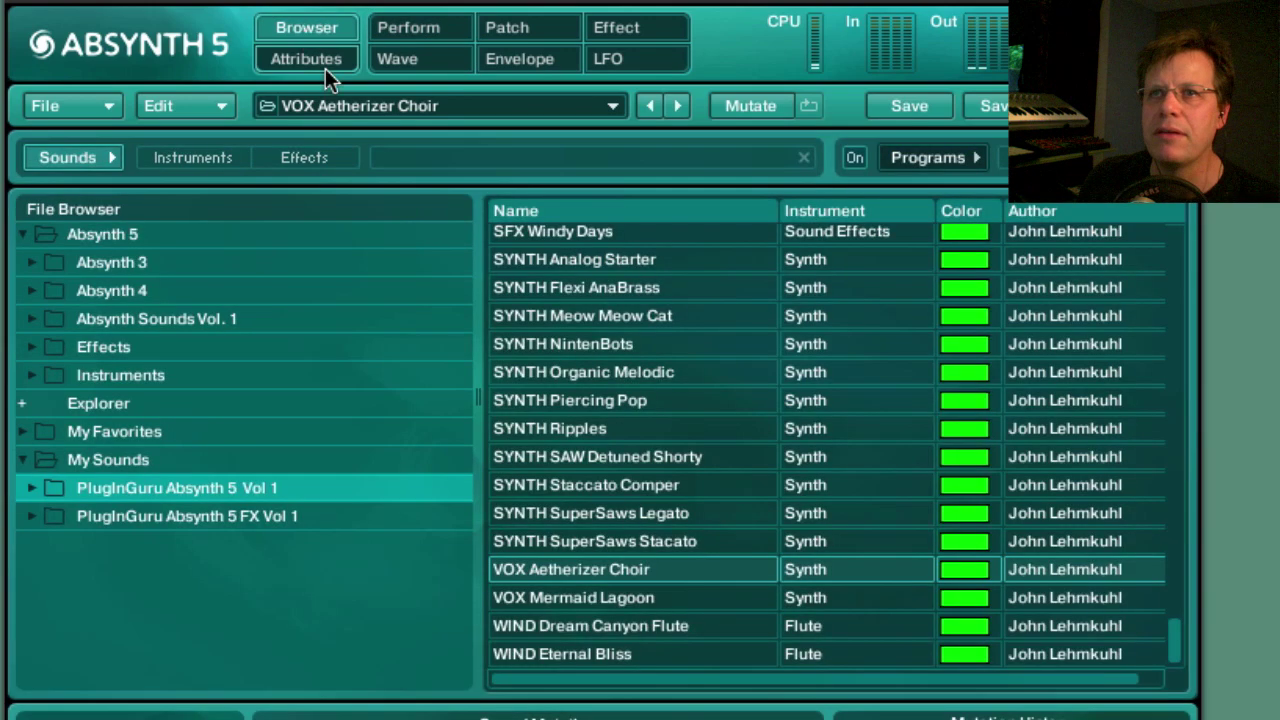
{"action": "left_click", "coordinate": [612, 653]}
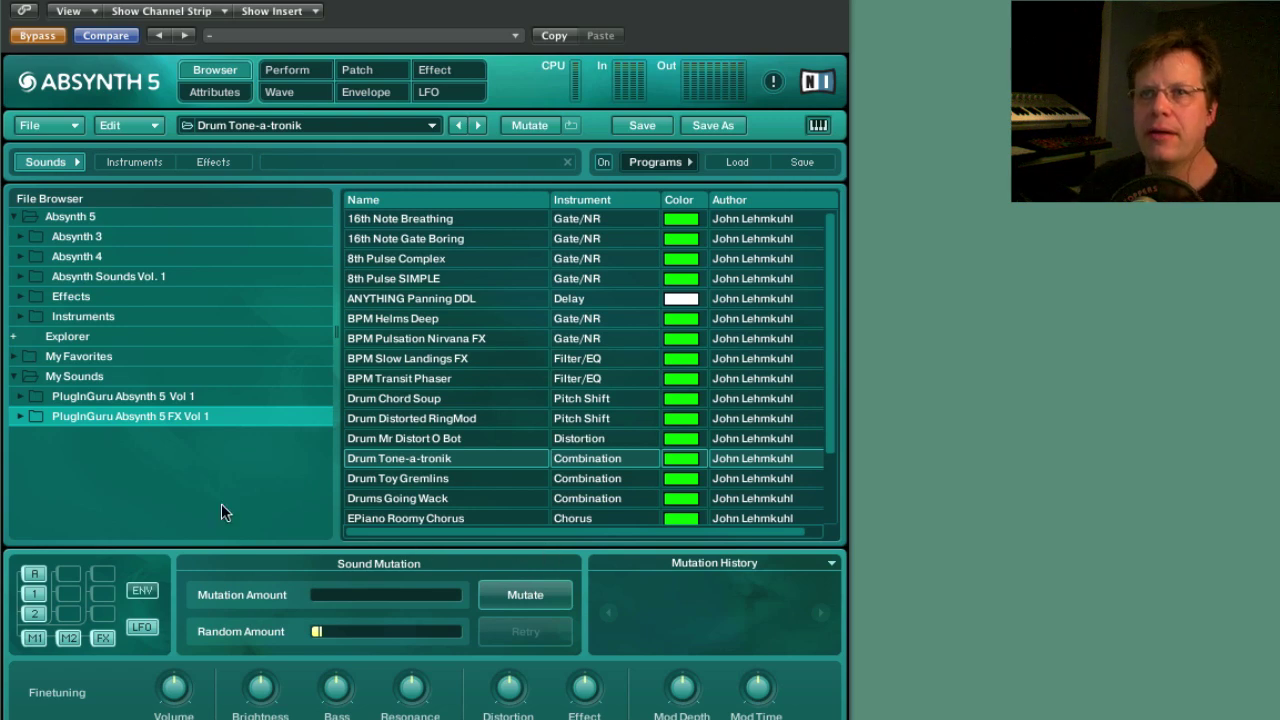
Browse the PlugInGuru Absynth 5 FX Vol 1 library and start the Nu School Breaks Kit pattern playing in Ultrabeat.
{"action": "left_click", "coordinate": [122, 401]}
{"action": "left_click", "coordinate": [131, 414]}
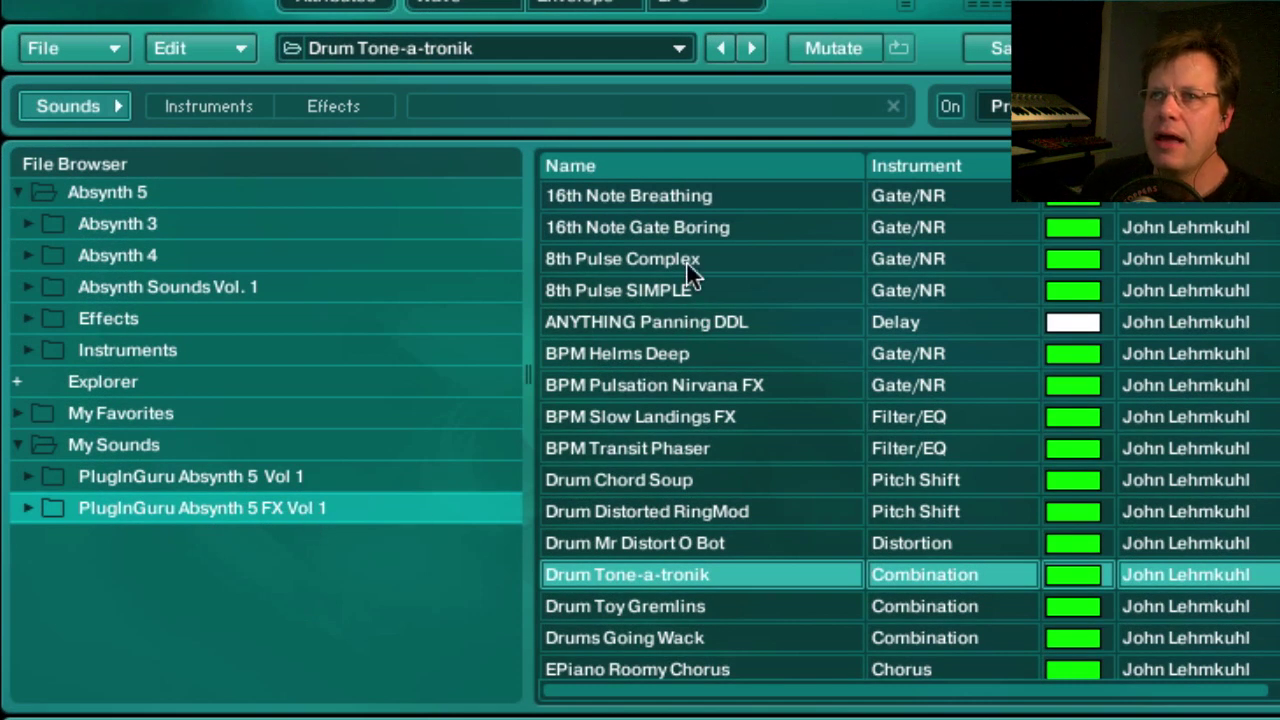
{"action": "scroll", "coordinate": [686, 261], "scroll_direction": "down", "scroll_amount": 2}
{"action": "scroll", "coordinate": [683, 260], "scroll_direction": "up", "scroll_amount": 2}
{"action": "scroll", "coordinate": [682, 264], "scroll_direction": "up", "scroll_amount": 1}
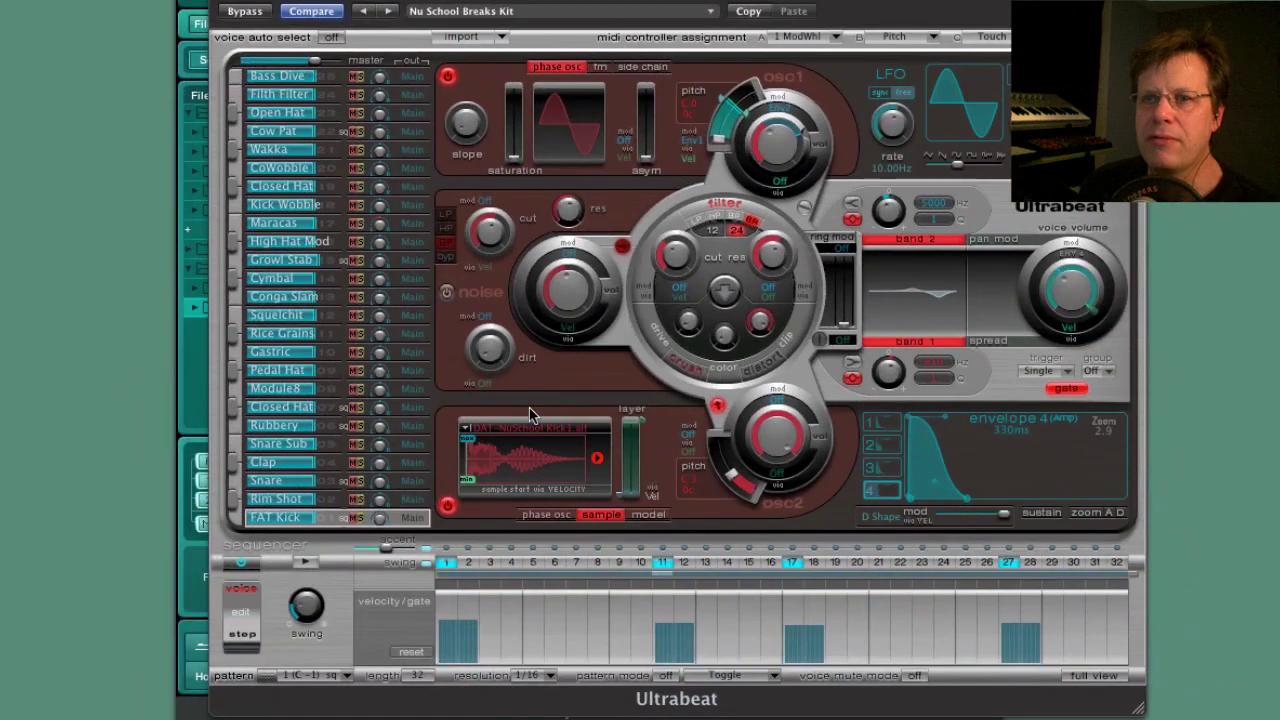
{"action": "left_click", "coordinate": [305, 563]}
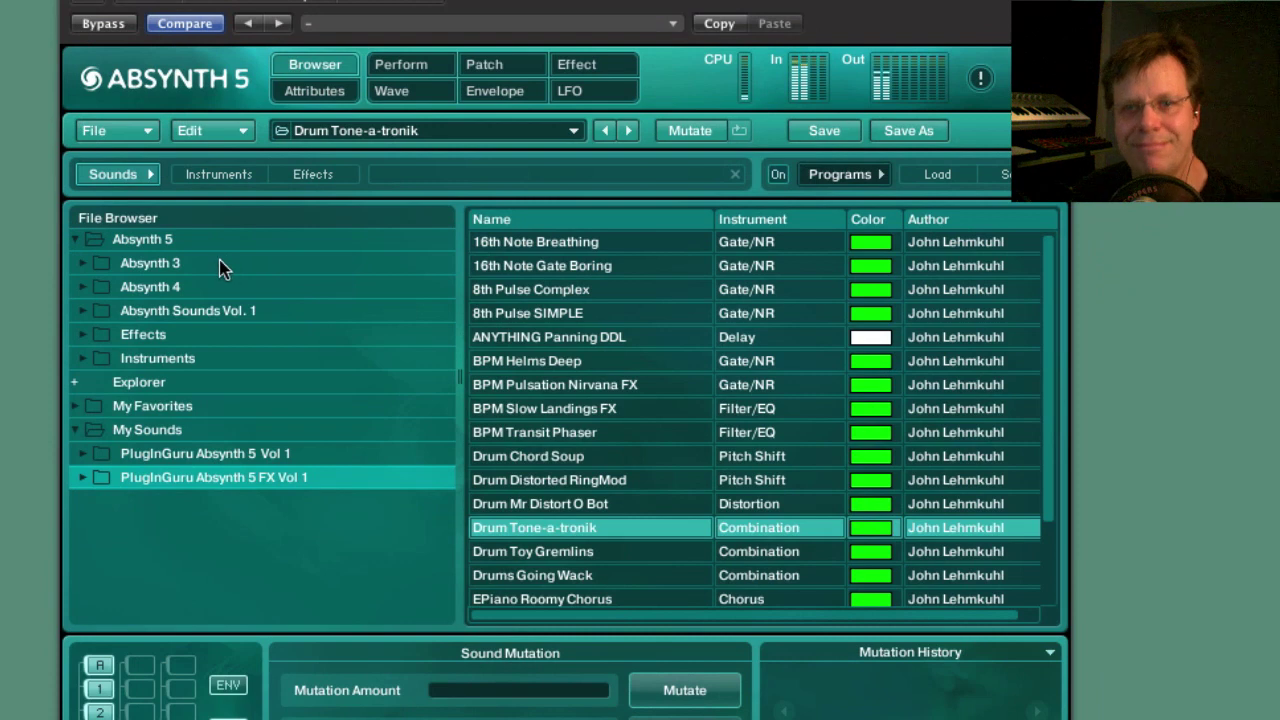
Show Drum Tone-a-tronik's macro controllers, sweep Cloud Transpose to maximum and back to about half, and sweep Cloud Balance from maximum to minimum.
{"action": "left_click", "coordinate": [399, 70]}
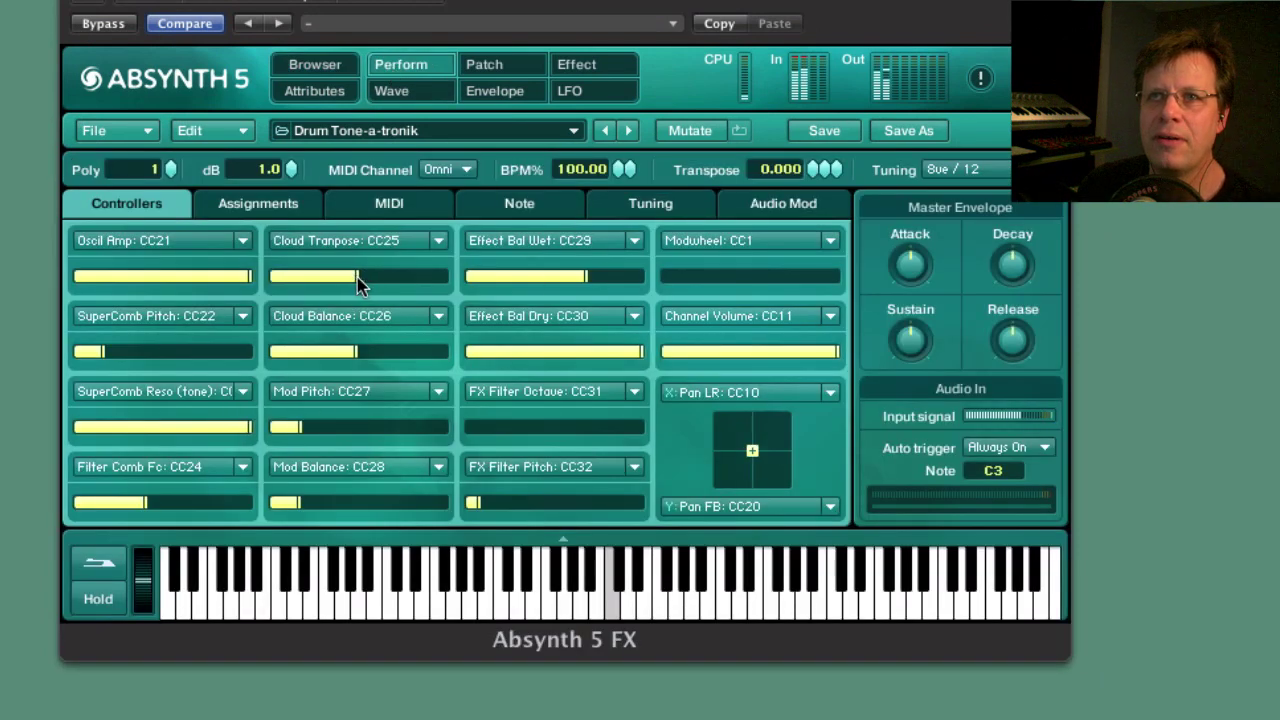
{"action": "left_click_drag", "start_coordinate": [399, 286], "coordinate": [566, 309]}
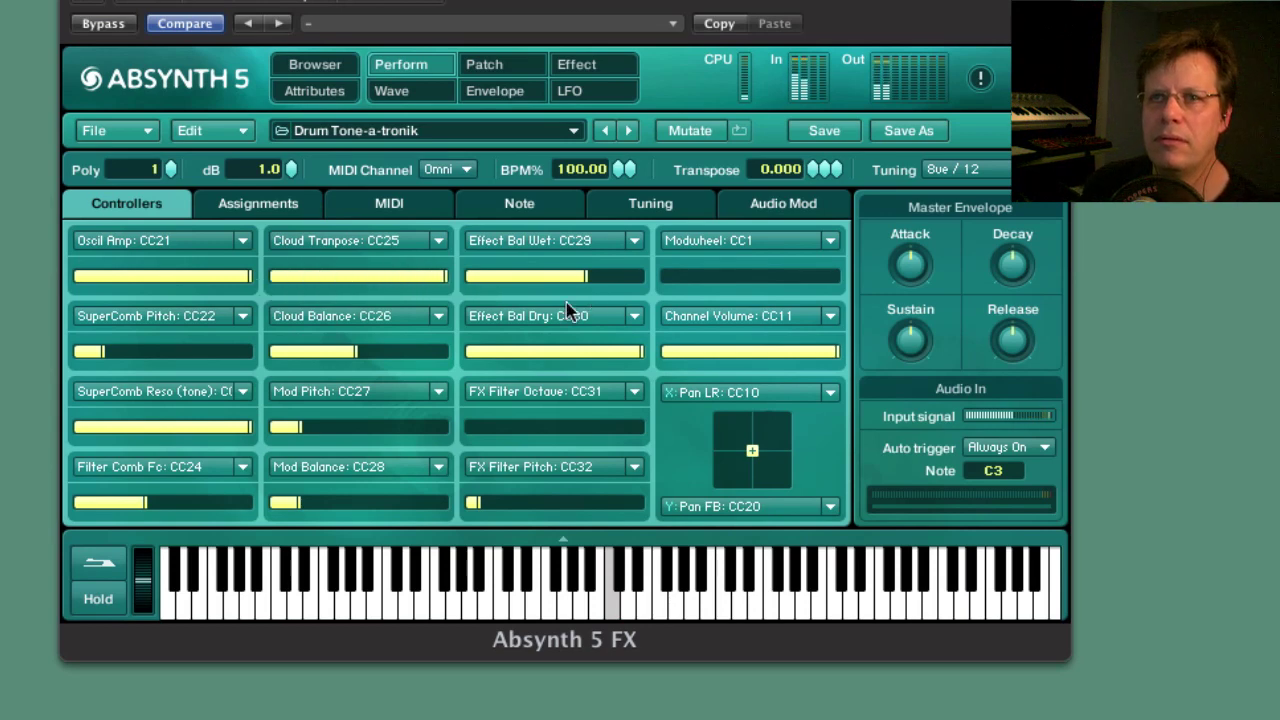
{"action": "left_click_drag", "start_coordinate": [366, 351], "coordinate": [520, 351]}
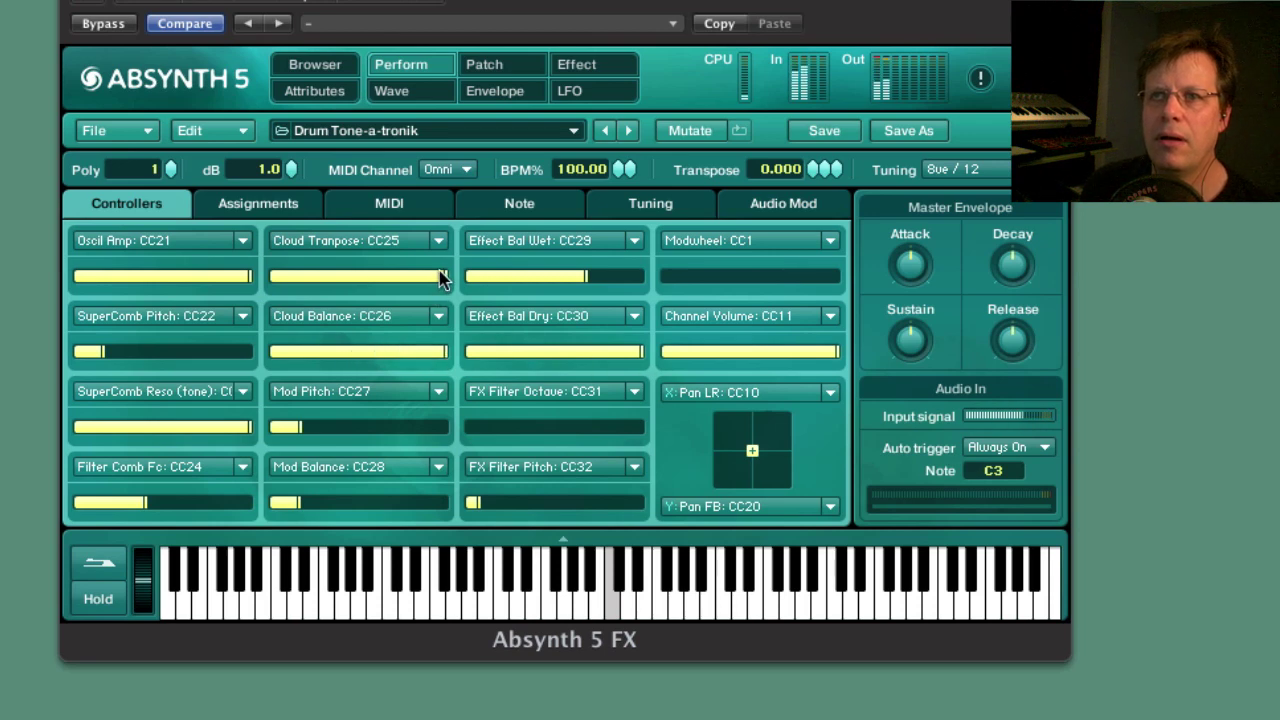
{"action": "left_click_drag", "start_coordinate": [442, 280], "coordinate": [224, 287]}
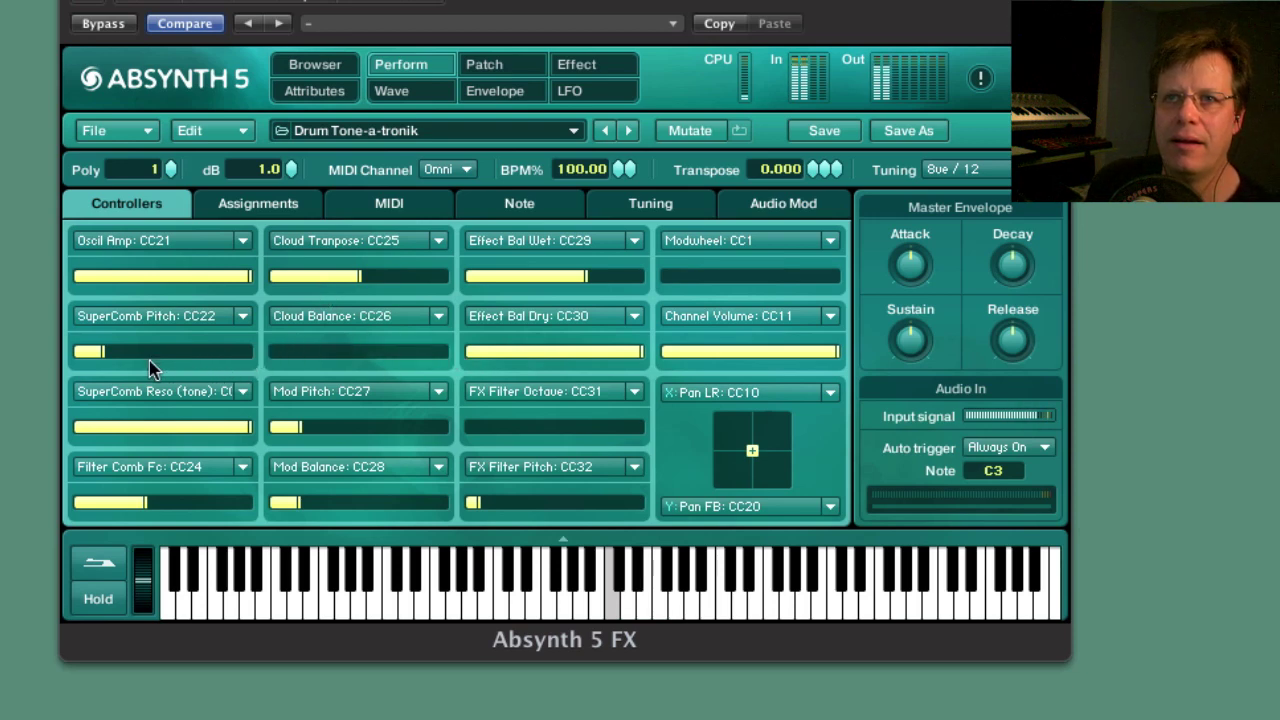
Set the SuperComb Pitch and SuperComb Reso macros to about two thirds, raise Reso again, and lower Pitch.
{"action": "left_click_drag", "start_coordinate": [95, 352], "coordinate": [224, 376]}
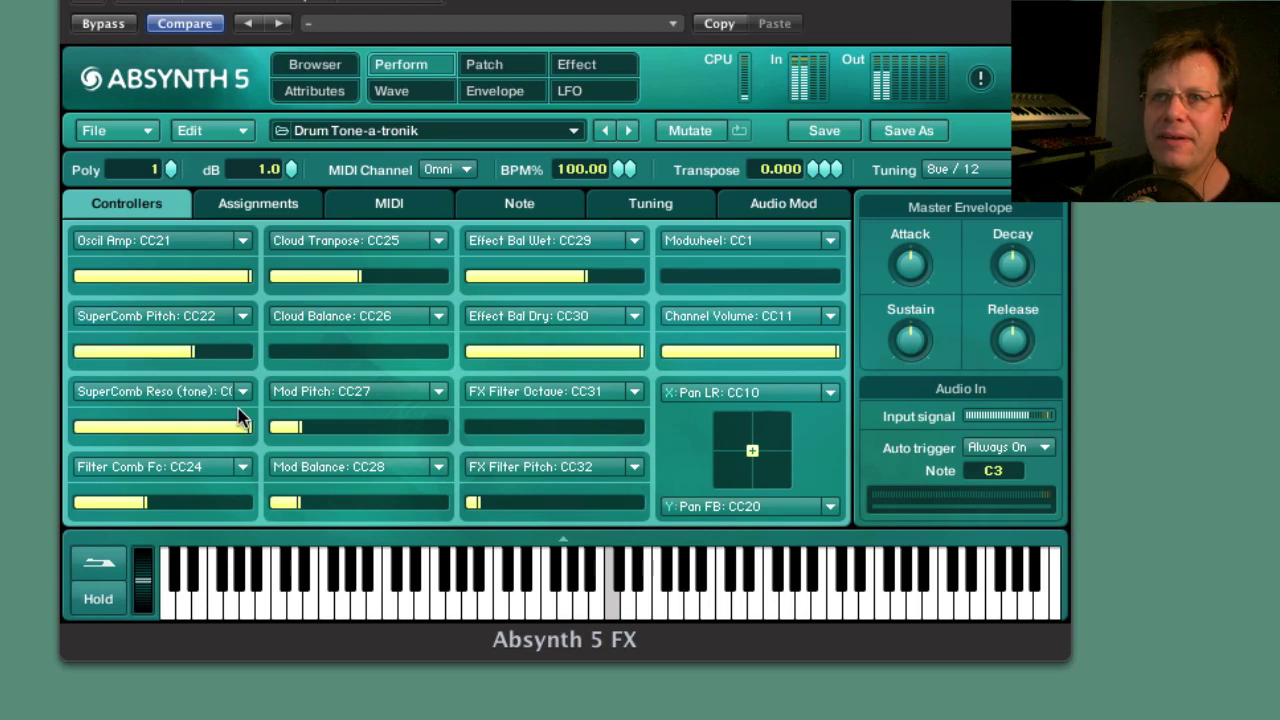
{"action": "left_click_drag", "start_coordinate": [253, 430], "coordinate": [192, 430]}
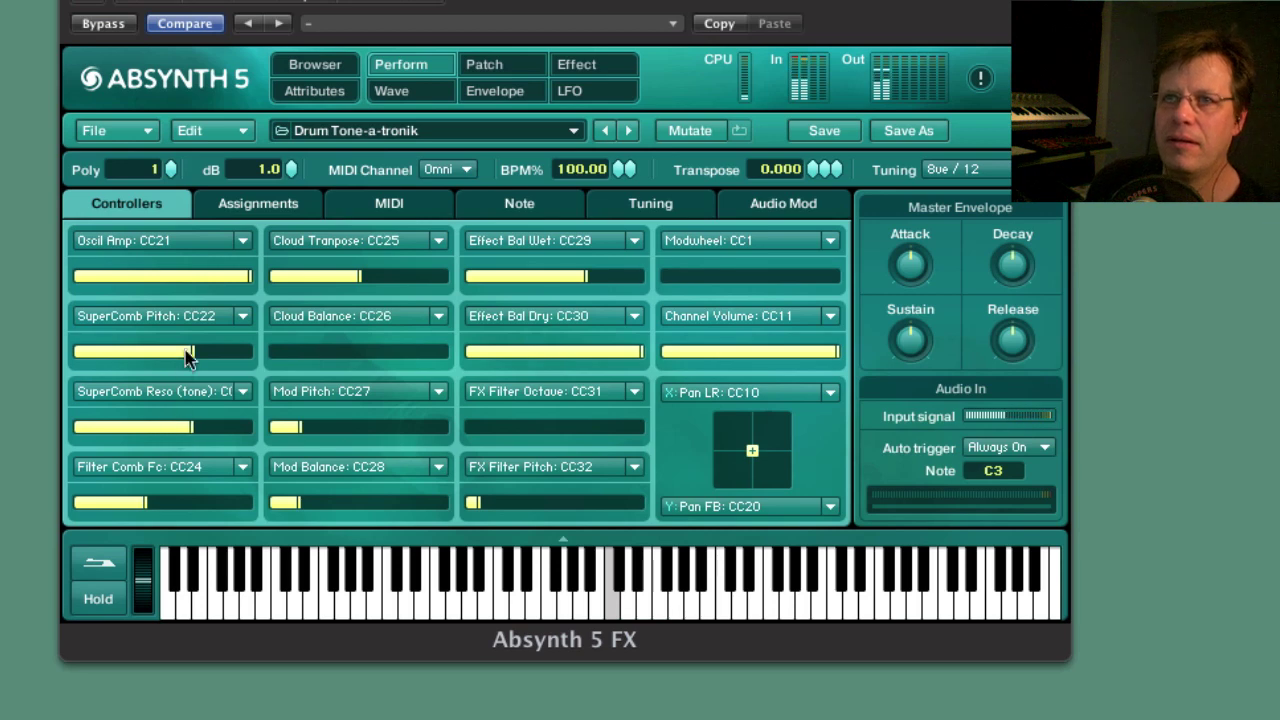
{"action": "left_click_drag", "start_coordinate": [188, 358], "coordinate": [212, 364]}
{"action": "left_click_drag", "start_coordinate": [194, 427], "coordinate": [290, 432]}
{"action": "left_click_drag", "start_coordinate": [215, 355], "coordinate": [145, 355]}
Load the Drum Toy Gremlins effect and show its macro controllers.
{"action": "left_click", "coordinate": [328, 66]}
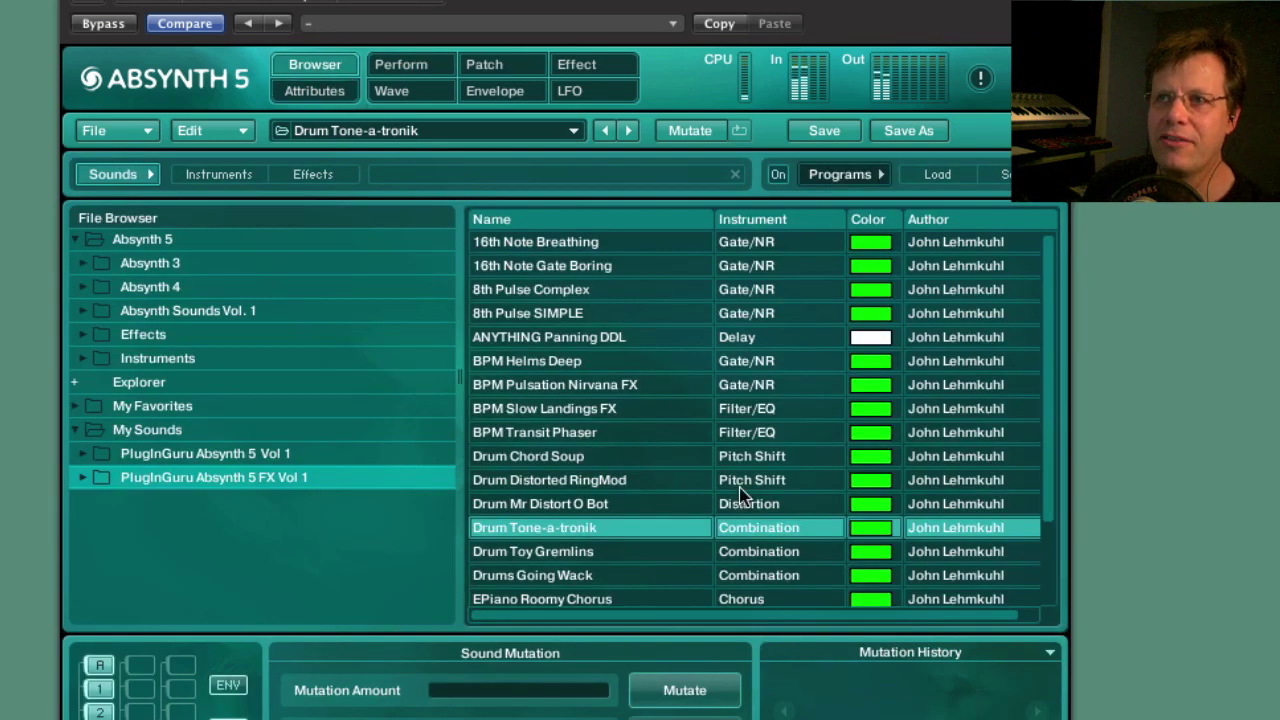
{"action": "left_click", "coordinate": [545, 556]}
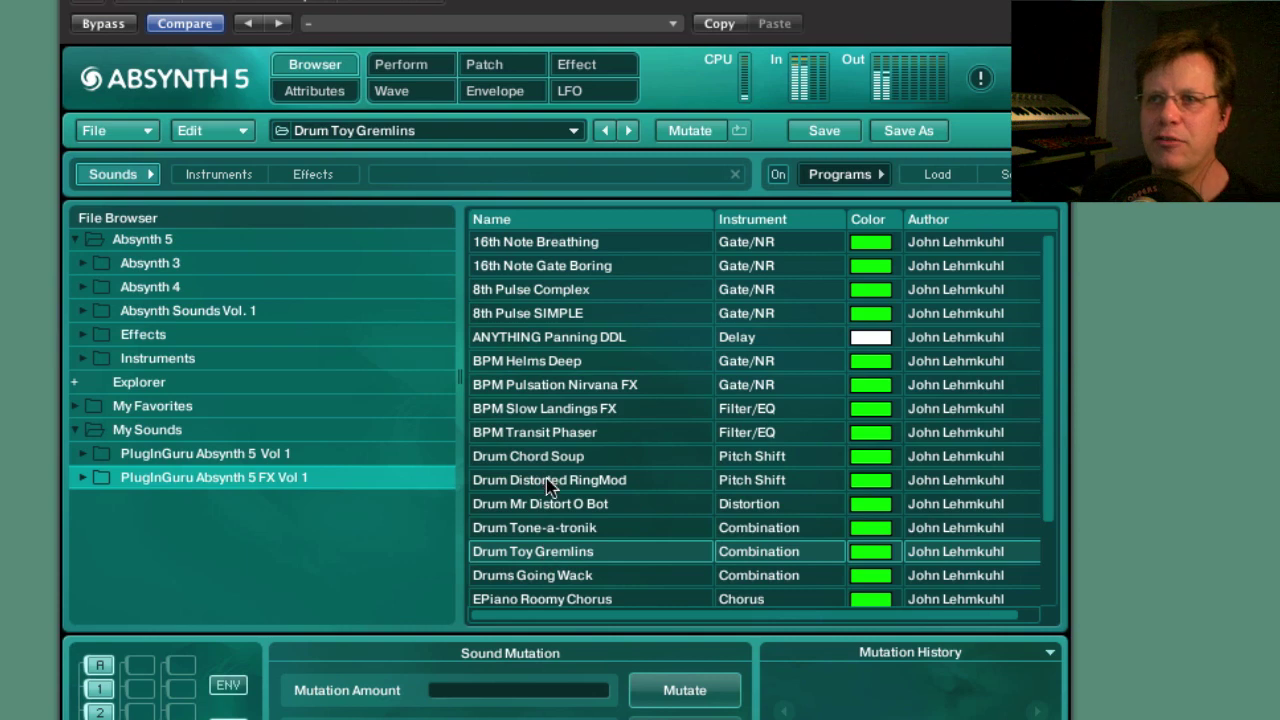
{"action": "left_click", "coordinate": [396, 66]}
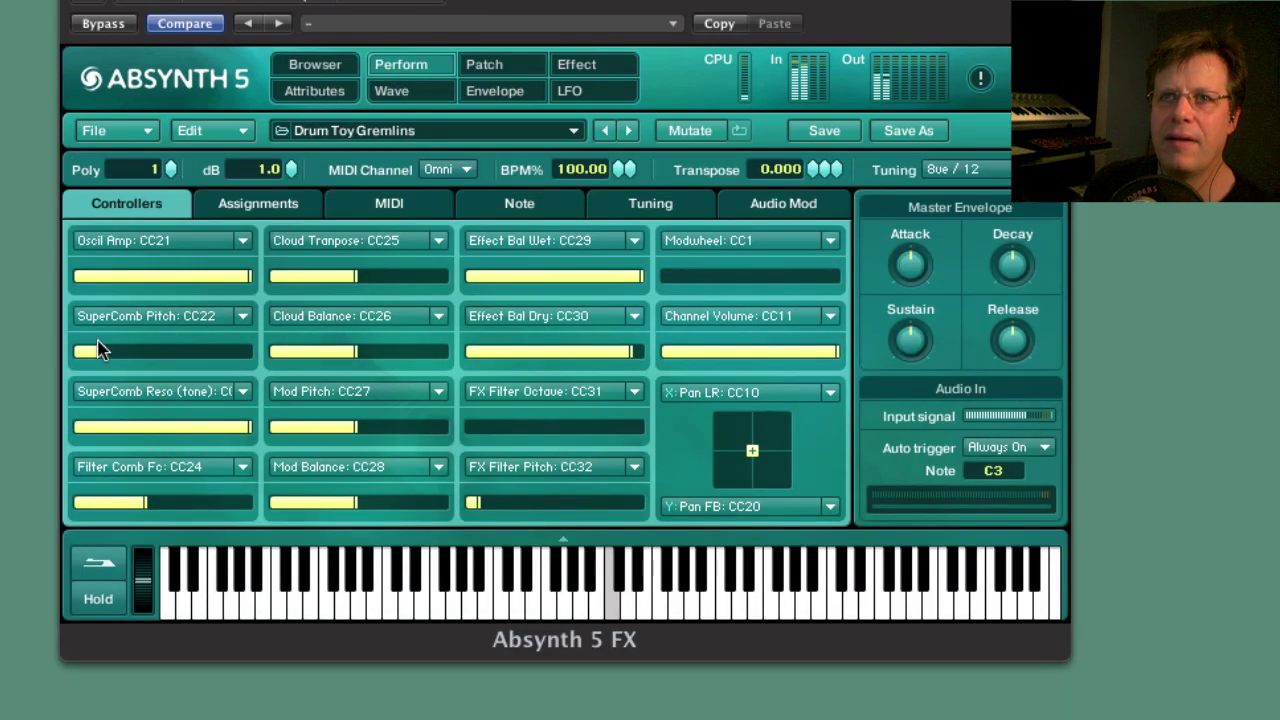
Set SuperComb Pitch and SuperComb Reso to about 55 percent, Mod Pitch to about 95 percent and Mod Balance to maximum.
{"action": "mouse_move", "coordinate": [186, 354]}
{"action": "left_mouse_down"}
{"action": "mouse_move", "coordinate": [337, 357]}
{"action": "mouse_move", "coordinate": [206, 363]}
{"action": "left_mouse_up"}
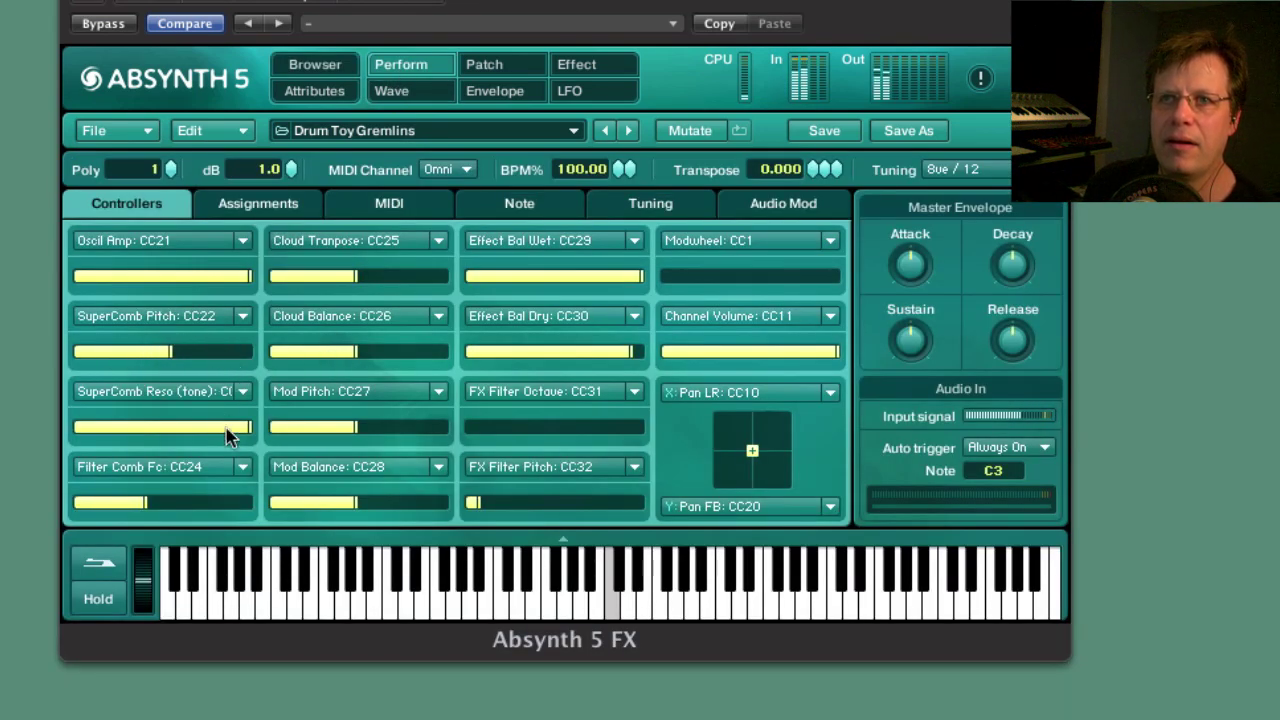
{"action": "left_click_drag", "start_coordinate": [223, 429], "coordinate": [128, 437]}
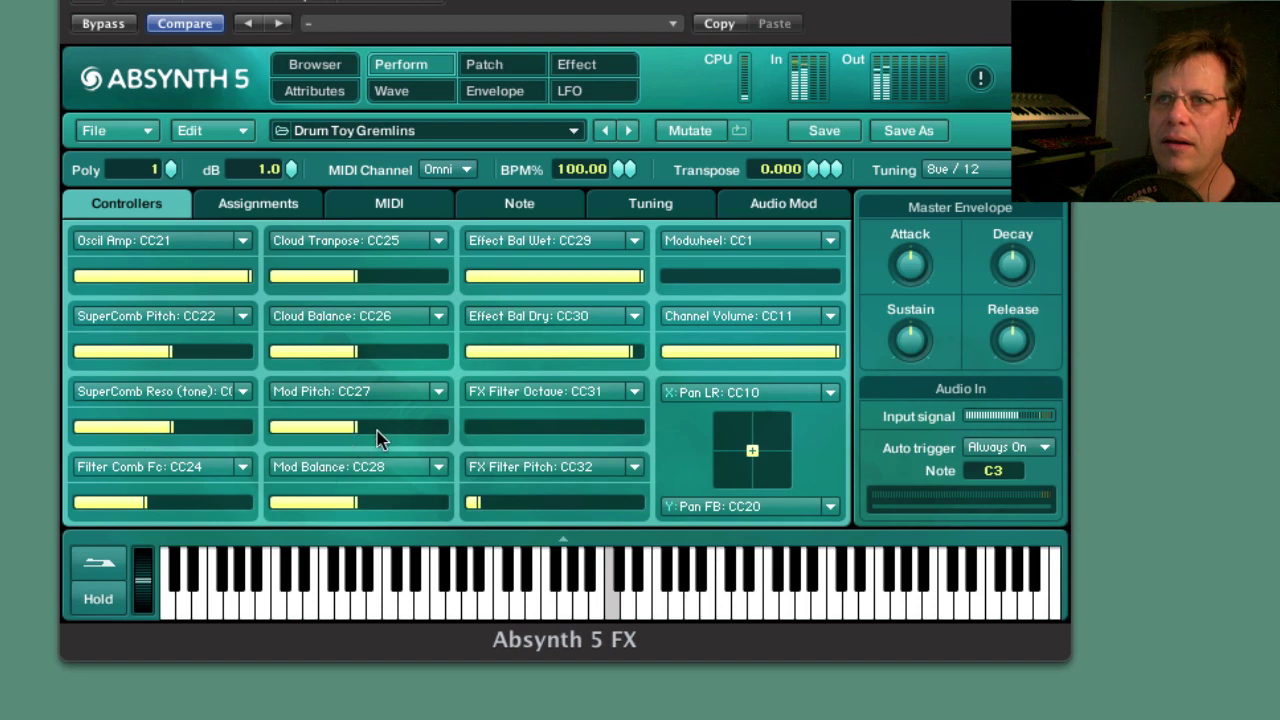
{"action": "left_click_drag", "start_coordinate": [377, 434], "coordinate": [472, 440]}
{"action": "left_click_drag", "start_coordinate": [414, 506], "coordinate": [528, 510]}
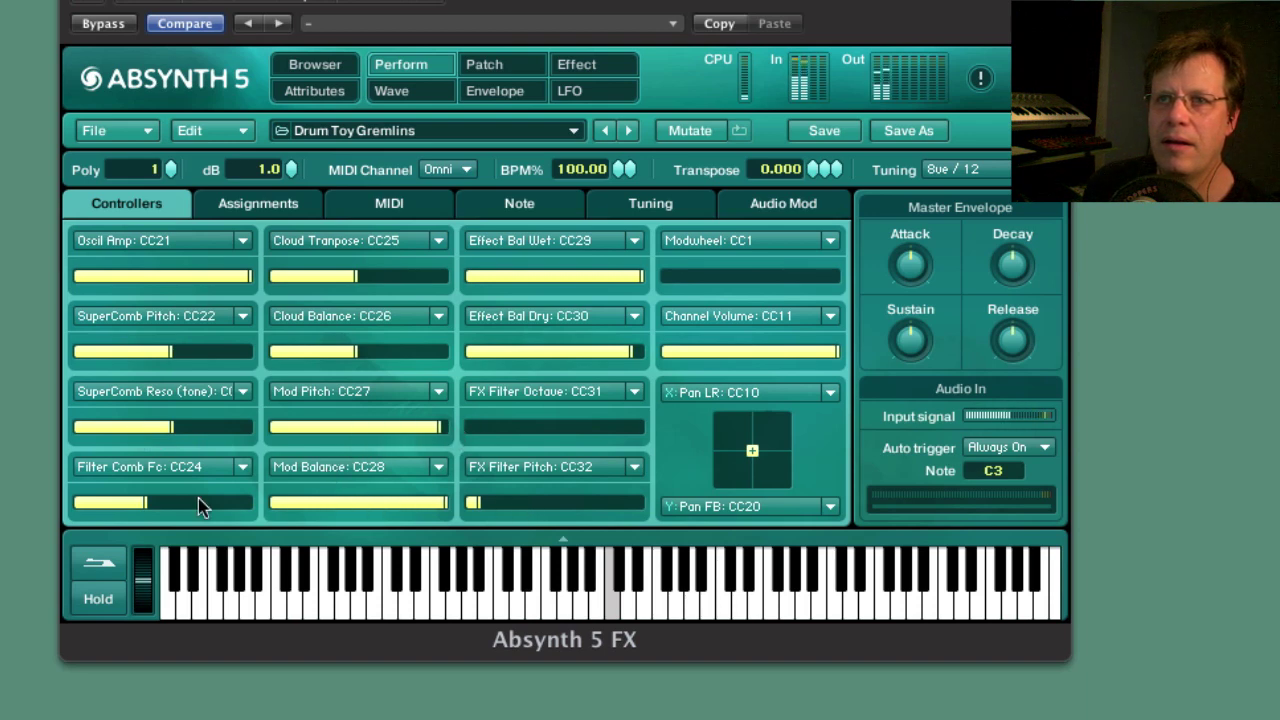
Raise Filter Comb Fc to maximum, Cloud Transpose to about 85 percent, and increase Cloud Balance.
{"action": "left_click_drag", "start_coordinate": [198, 498], "coordinate": [255, 489]}
{"action": "left_click_drag", "start_coordinate": [356, 278], "coordinate": [457, 286]}
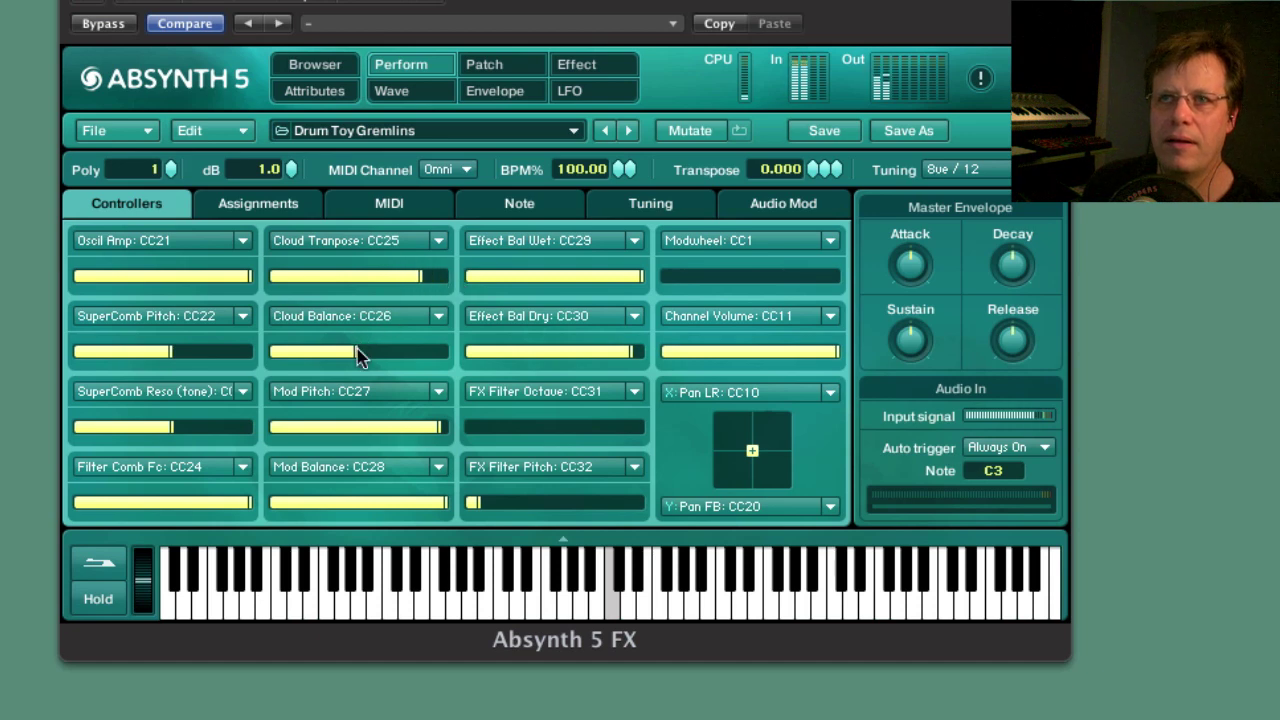
{"action": "left_click_drag", "start_coordinate": [360, 352], "coordinate": [418, 352]}
Load the Drums Going Wack effect to audition it on the drum pattern.
{"action": "left_click", "coordinate": [327, 64]}
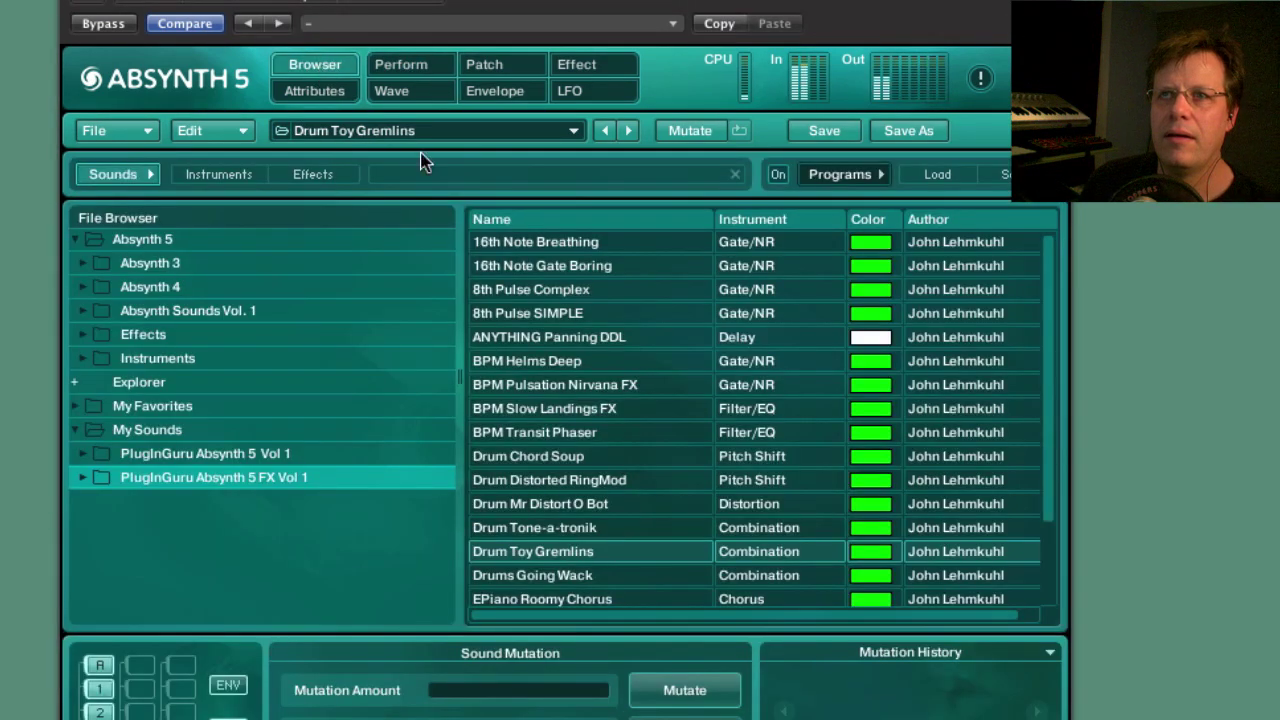
{"action": "left_click", "coordinate": [556, 576]}
{"action": "scroll", "coordinate": [562, 578], "scroll_direction": "down", "scroll_amount": 2}
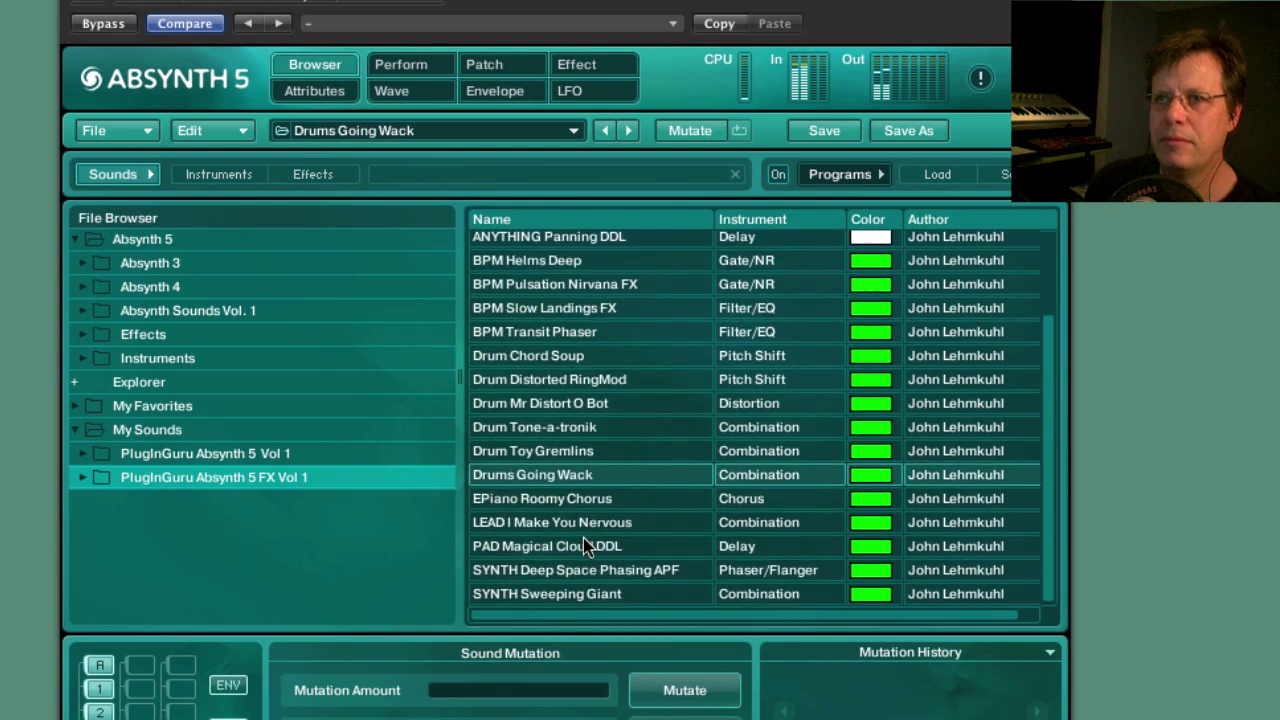
{"action": "left_click", "coordinate": [541, 500]}
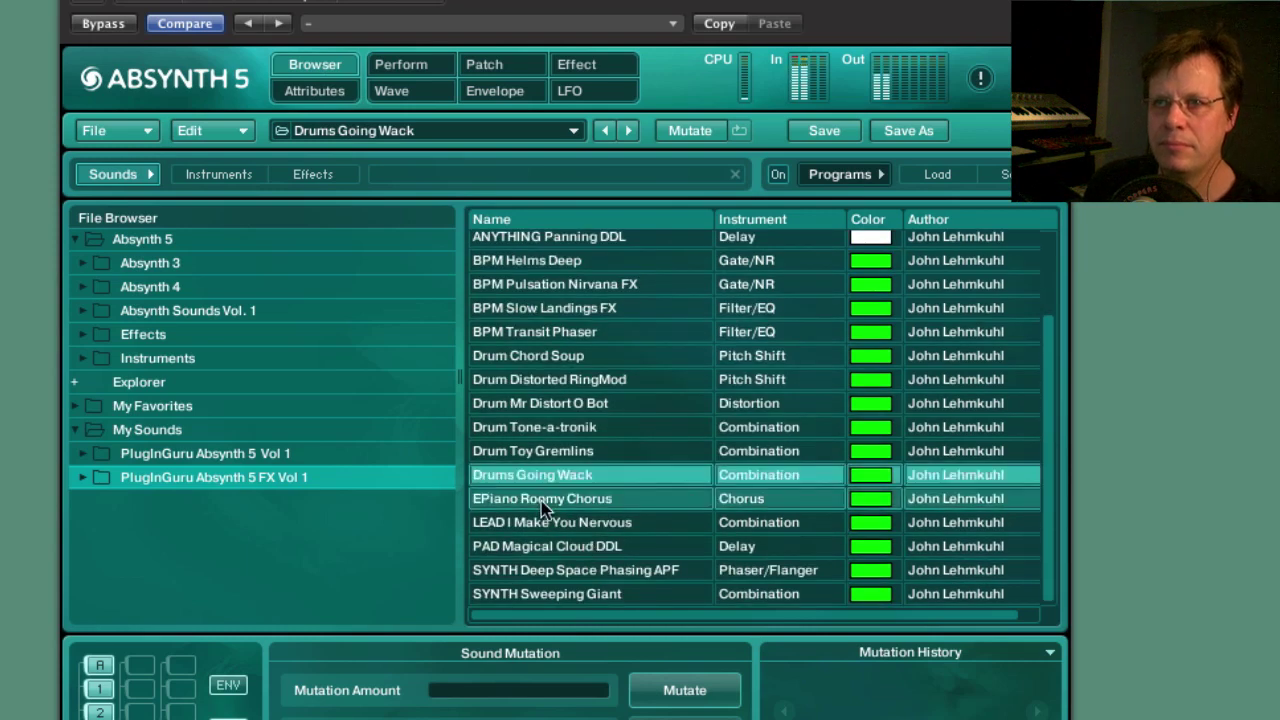
Audition Drum Chord Soup, Drum Distorted RingMod and Drum Mr Distort O Bot in turn, and show the last effect's macro controllers.
{"action": "left_click", "coordinate": [533, 362]}
{"action": "left_click", "coordinate": [534, 360]}
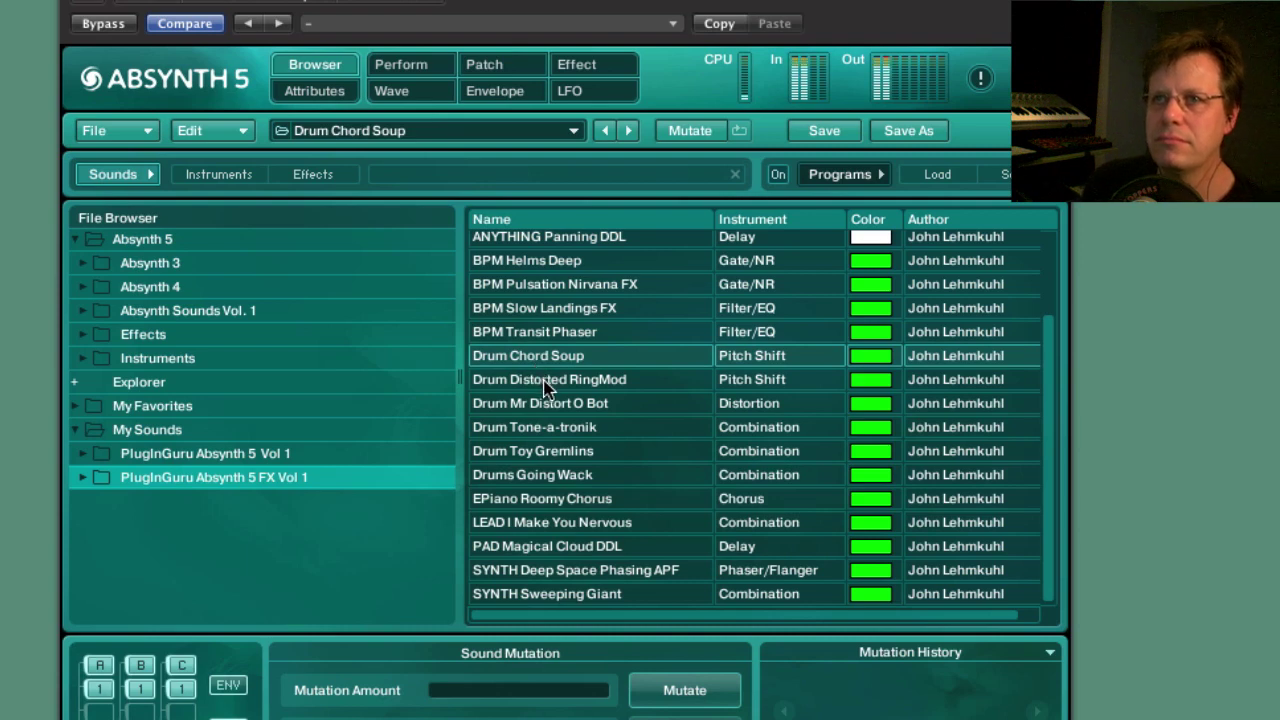
{"action": "left_click", "coordinate": [546, 388]}
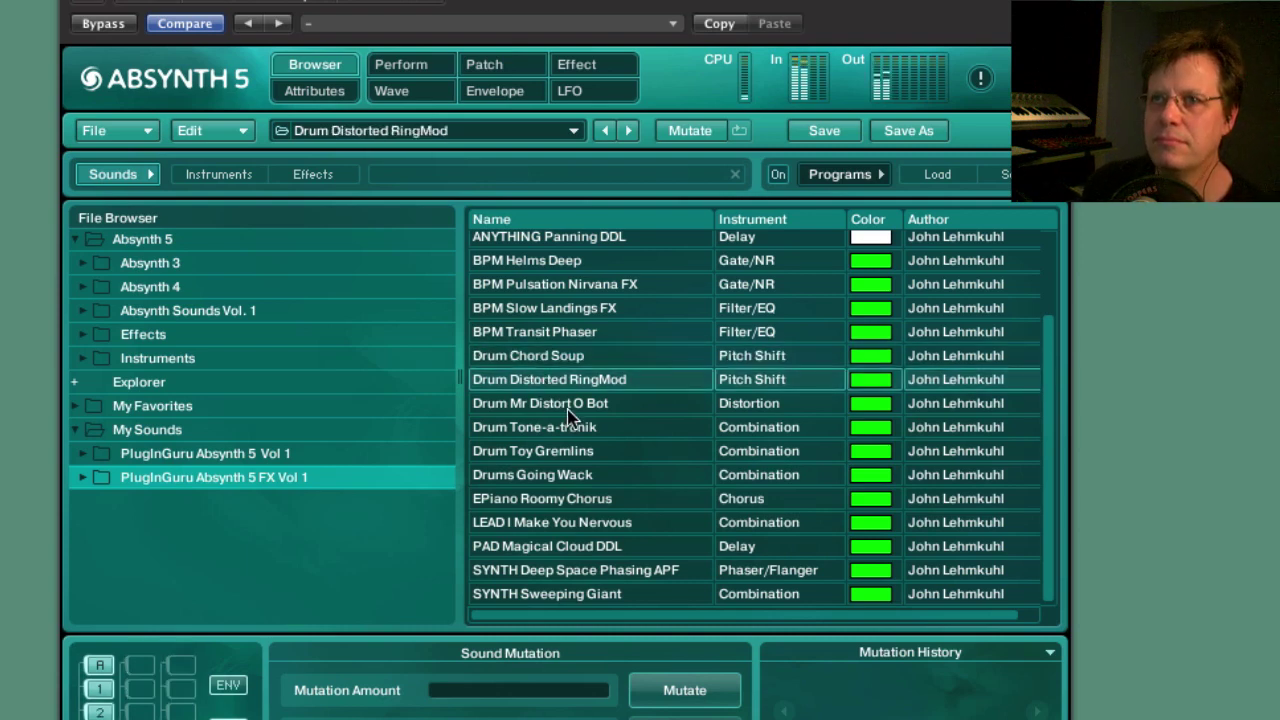
{"action": "left_click", "coordinate": [572, 410]}
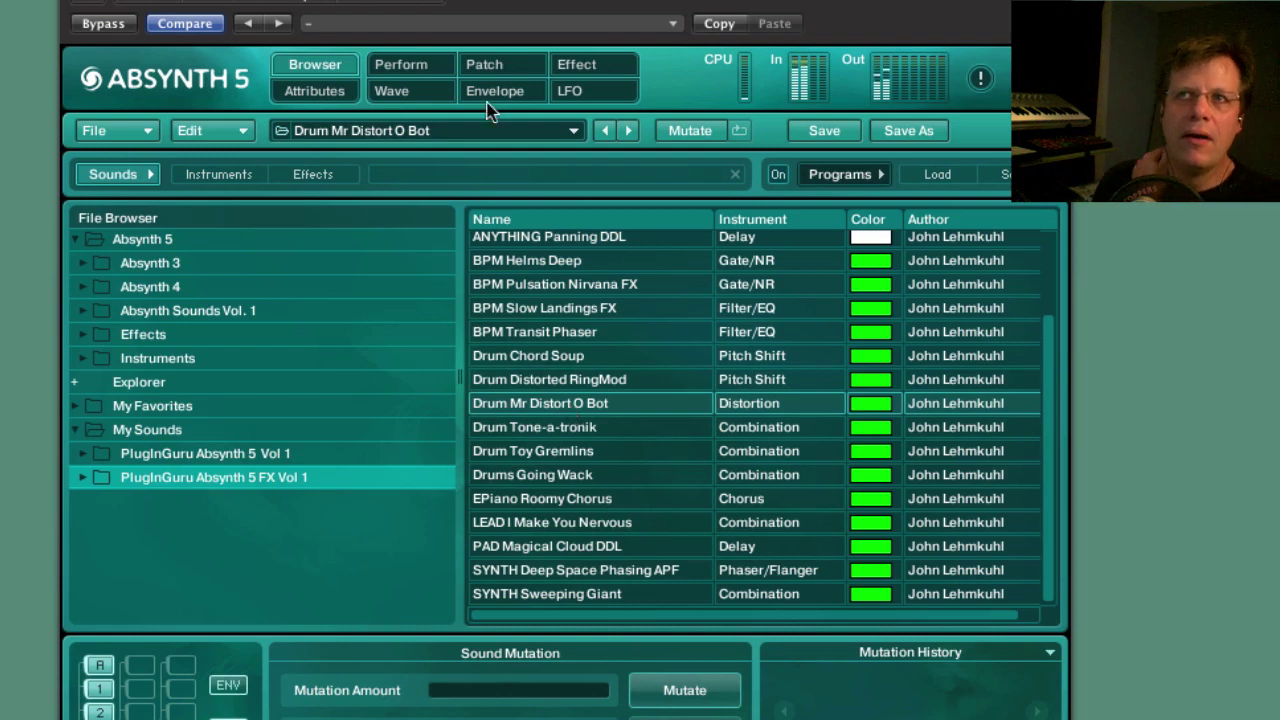
{"action": "left_click", "coordinate": [427, 71]}
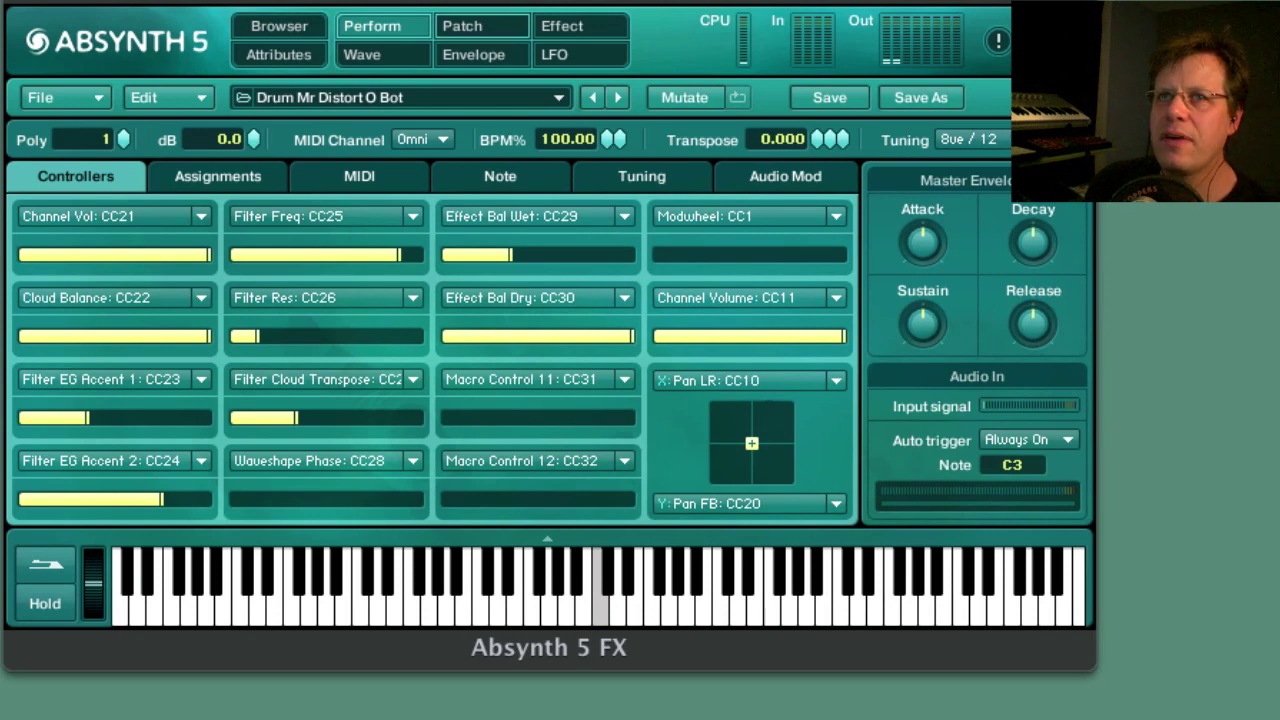
Arrange the Suitcase MkI track's Absynth 5 FX and ES1 windows so the ES1 controls are fully reachable.
{"action": "key", "text": "super+q"}
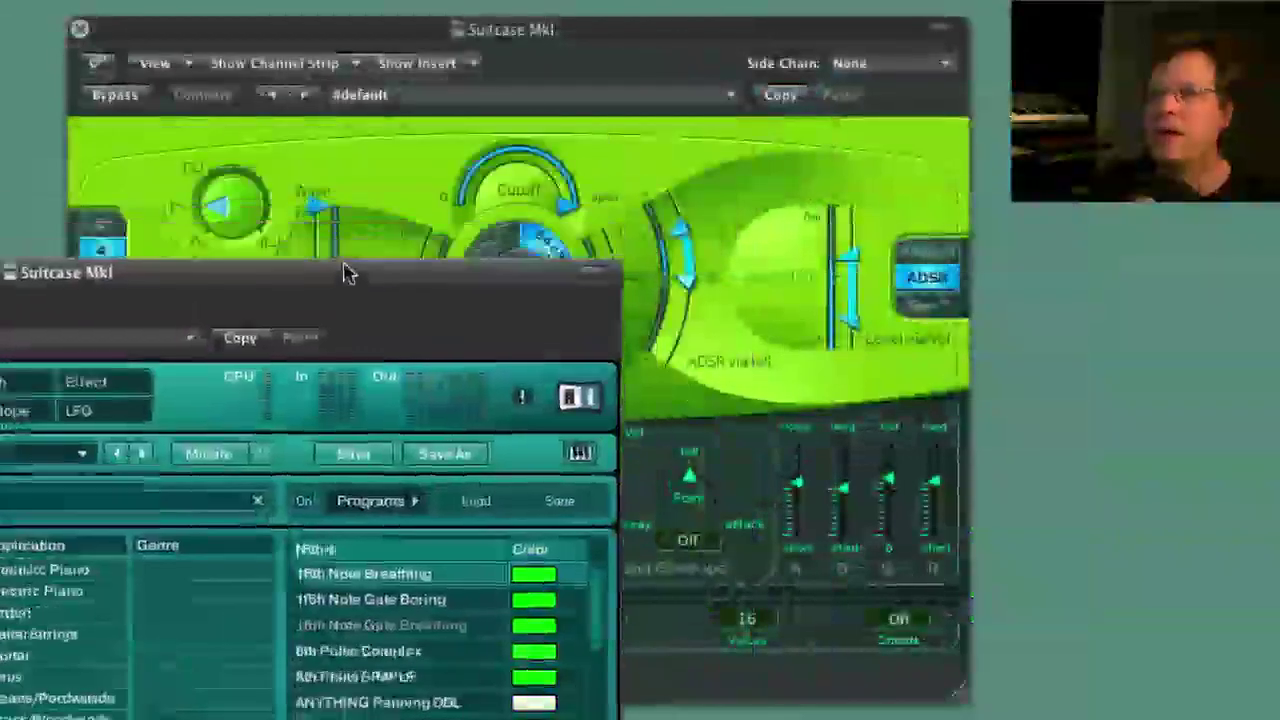
{"action": "left_click_drag", "start_coordinate": [343, 271], "coordinate": [318, 240]}
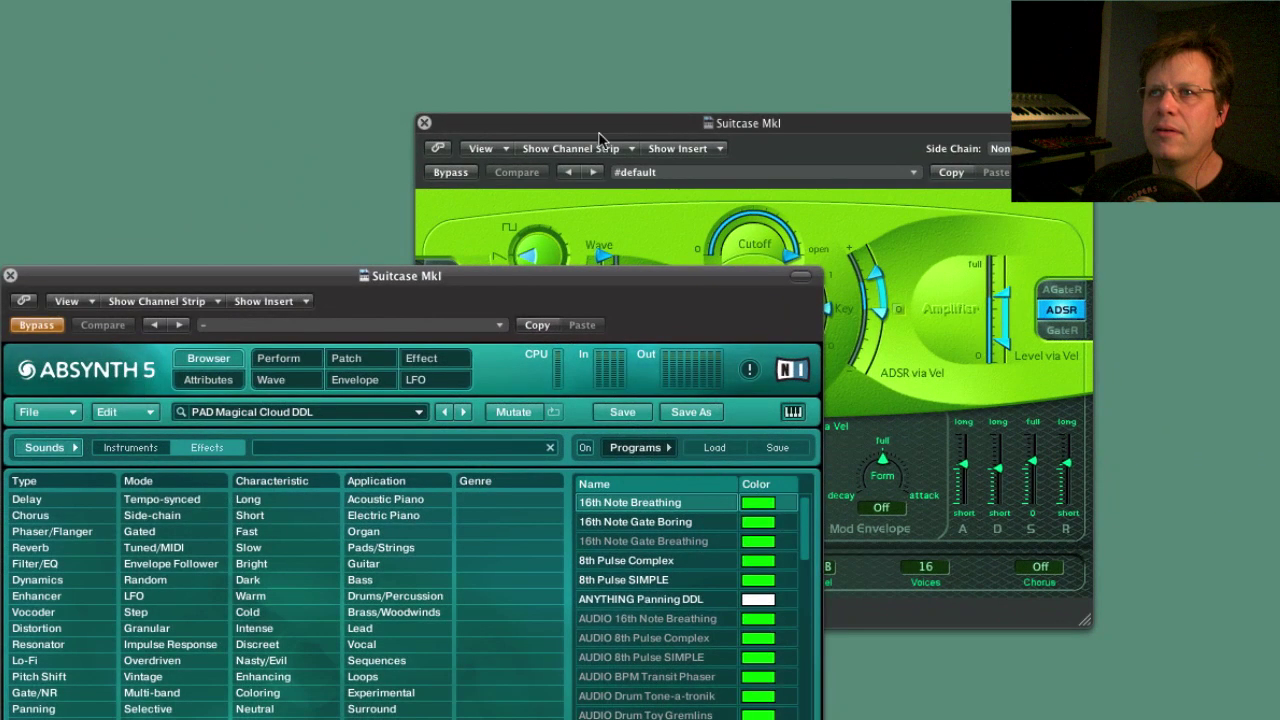
{"action": "left_click_drag", "start_coordinate": [836, 137], "coordinate": [884, 96]}
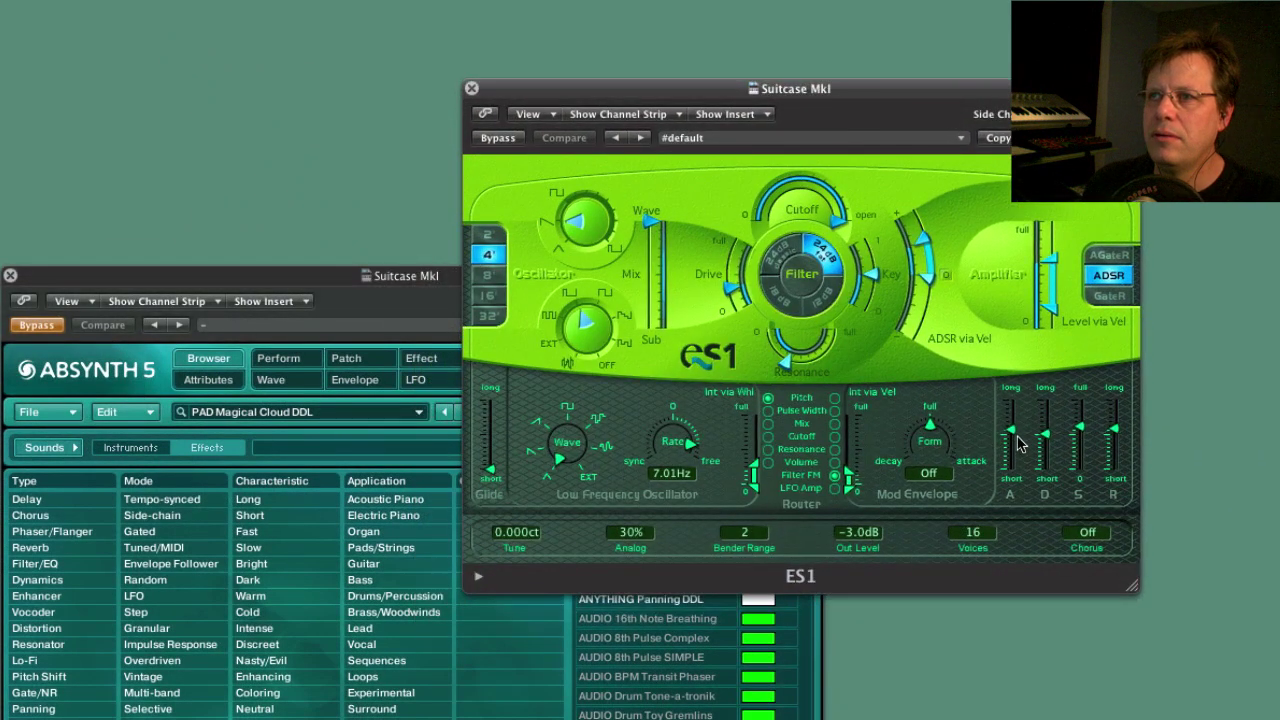
Set the ES1 envelope's attack to its shortest, shorten its release, and move the ES1 window away and close it.
{"action": "left_click_drag", "start_coordinate": [1009, 432], "coordinate": [1010, 470]}
{"action": "left_click_drag", "start_coordinate": [1114, 440], "coordinate": [1116, 455]}
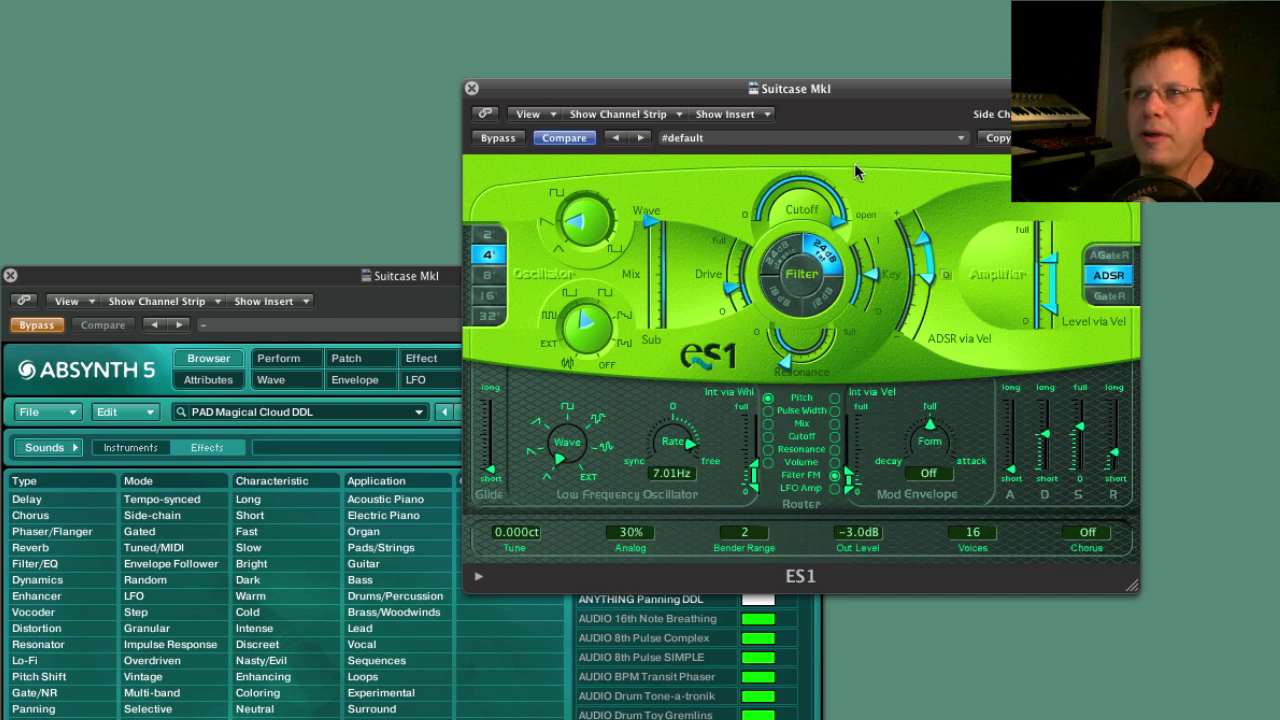
{"action": "left_click_drag", "start_coordinate": [866, 90], "coordinate": [896, 22]}
{"action": "key", "text": "super+w"}
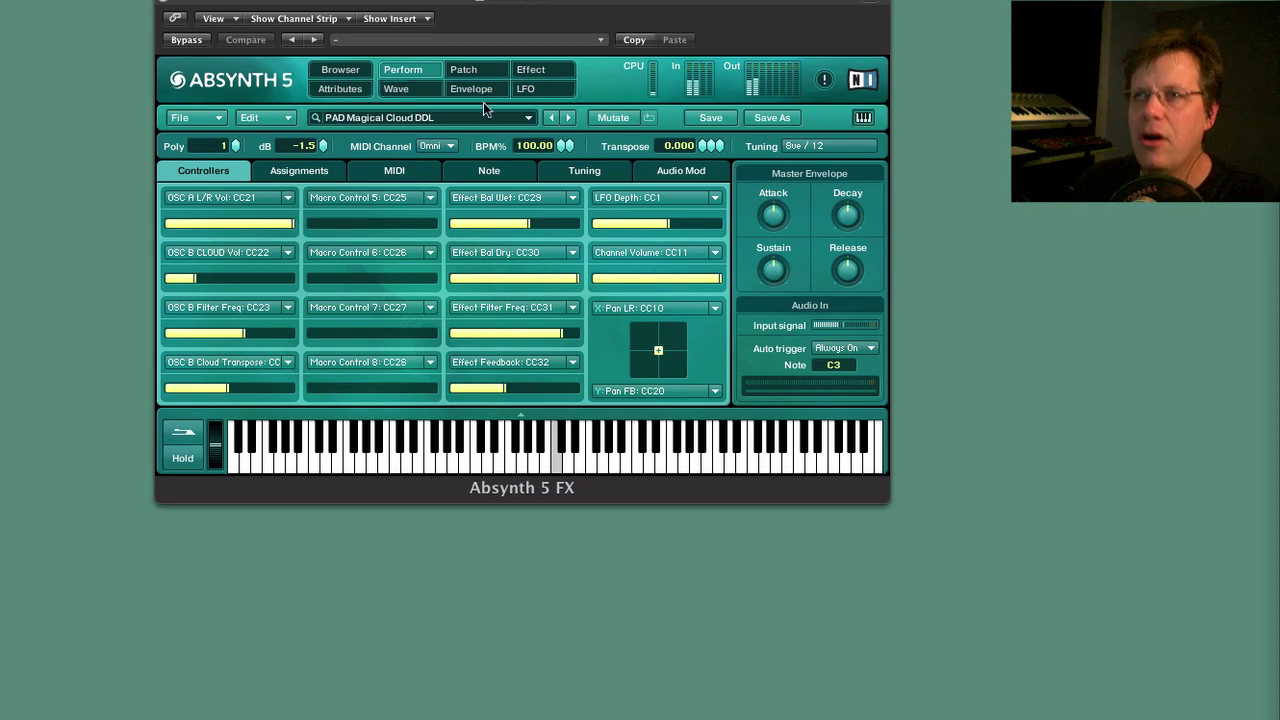
Inspect the effect and LFO settings of the PAD Magical Cloud DDL effect.
{"action": "left_click", "coordinate": [537, 72]}
{"action": "left_click", "coordinate": [528, 88]}
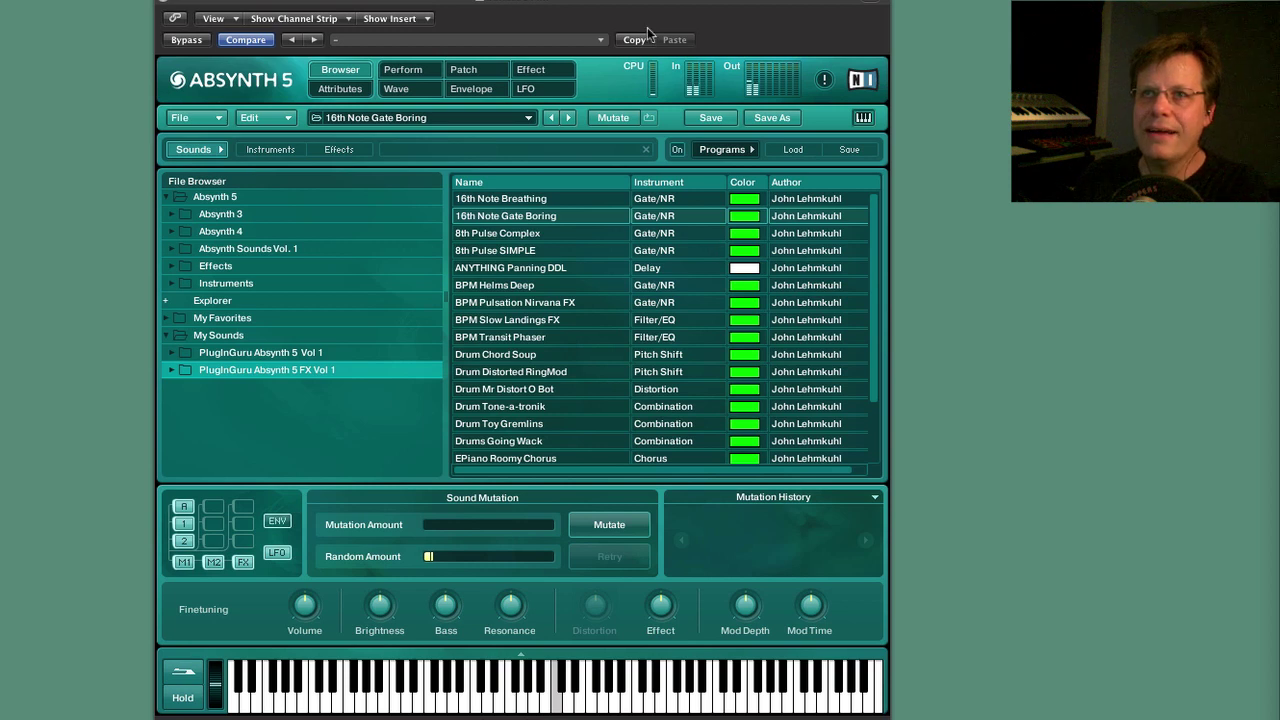
Bypass and re-enable Absynth 5 FX to compare the sound with and without 16th Note Gate Boring.
{"action": "left_click", "coordinate": [186, 40]}
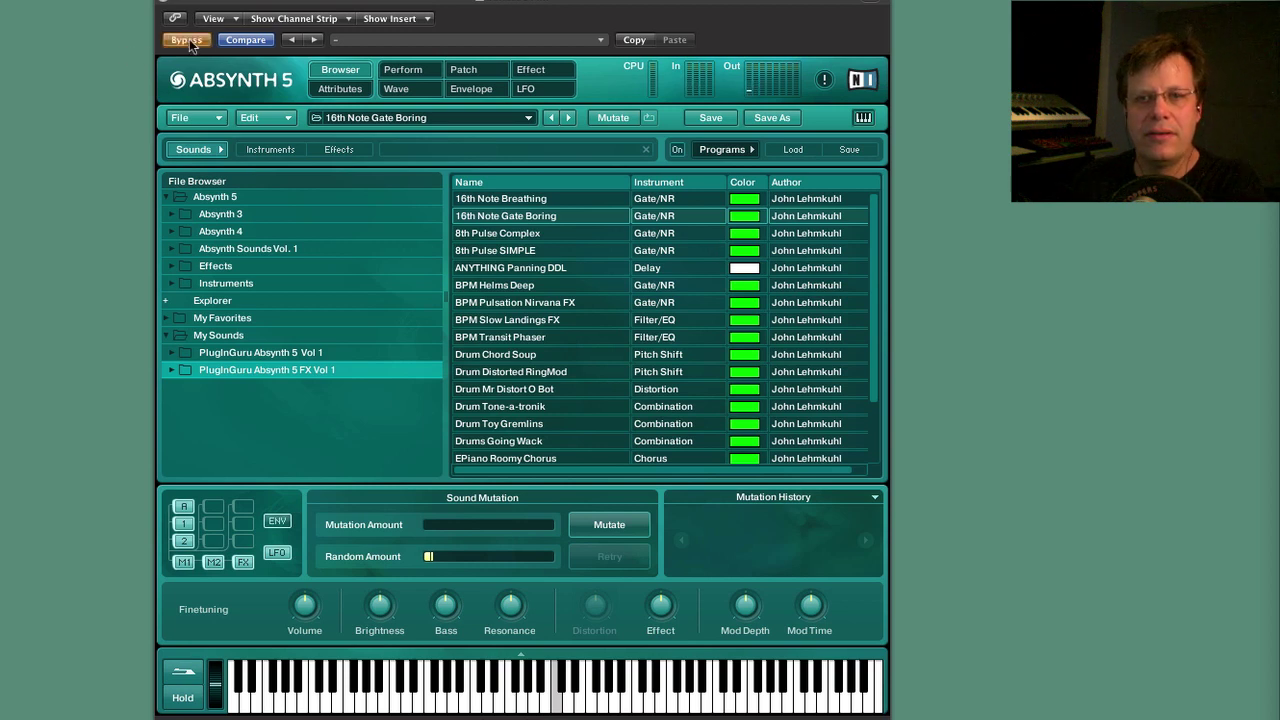
{"action": "left_click", "coordinate": [187, 40]}
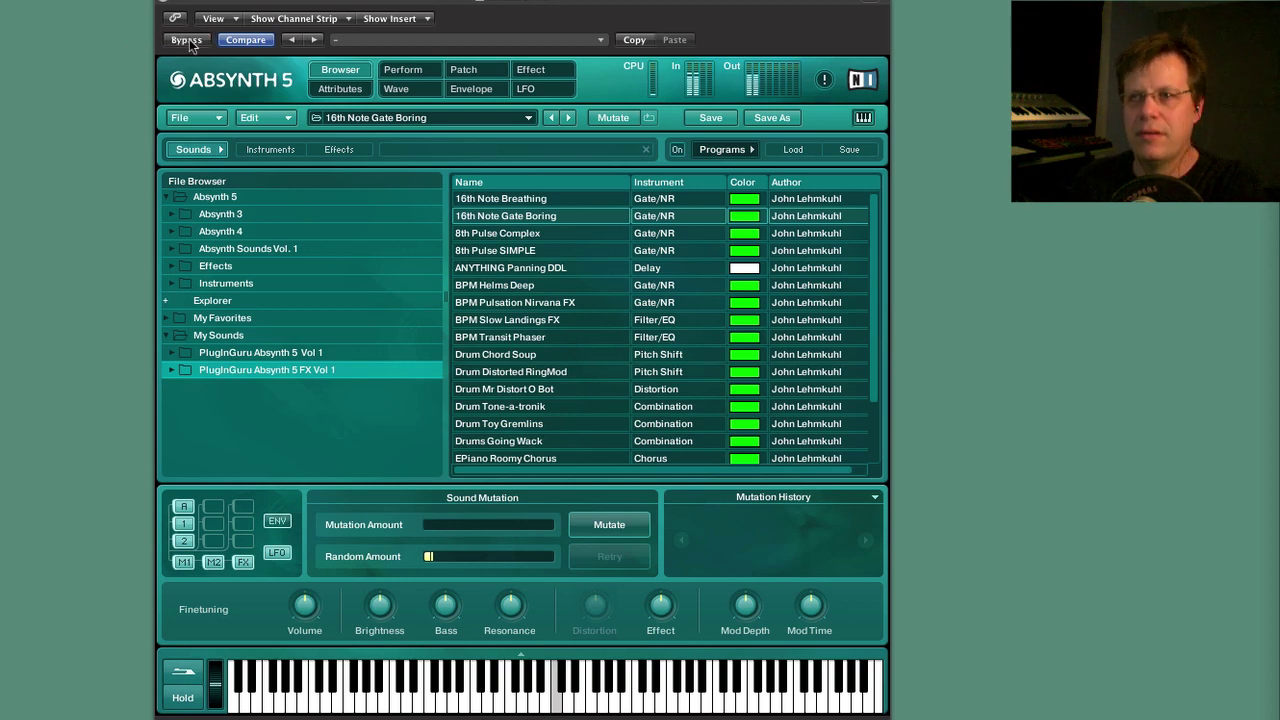
Load the 8th Pulse Complex effect and view its Oscil B Amp and Oscil A Amp envelopes individually.
{"action": "left_click", "coordinate": [521, 236]}
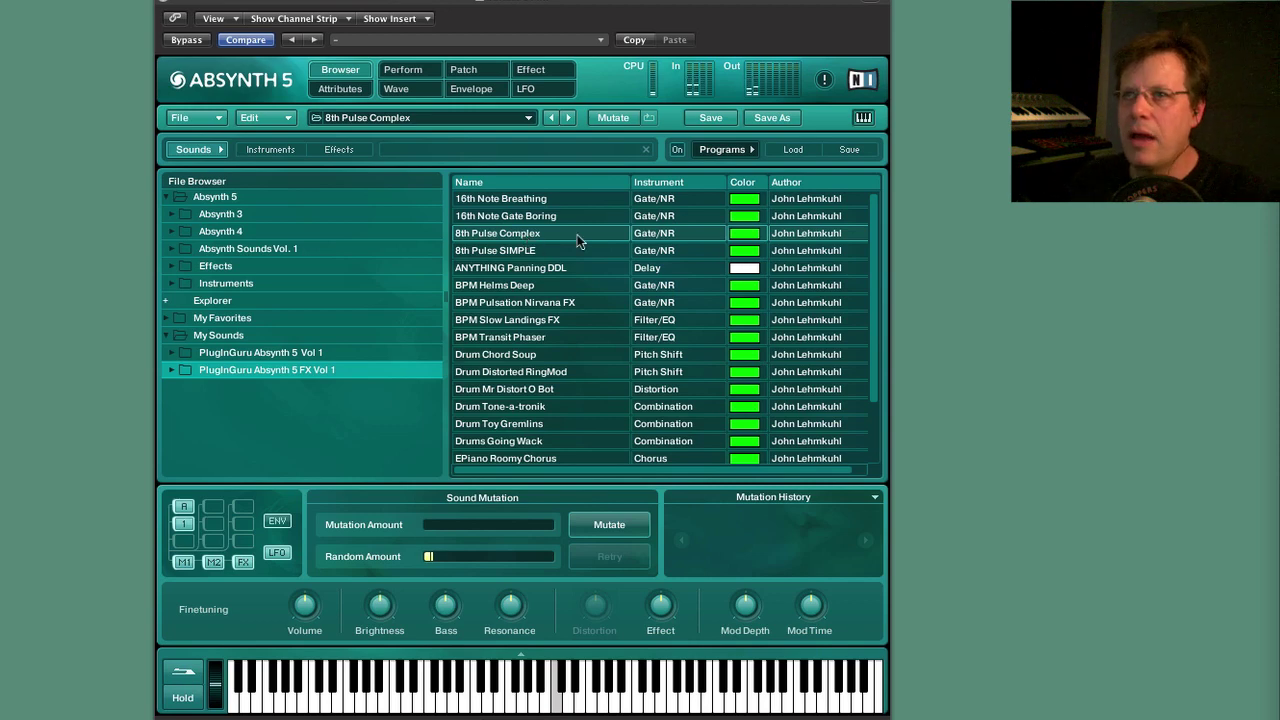
{"action": "left_click", "coordinate": [486, 92]}
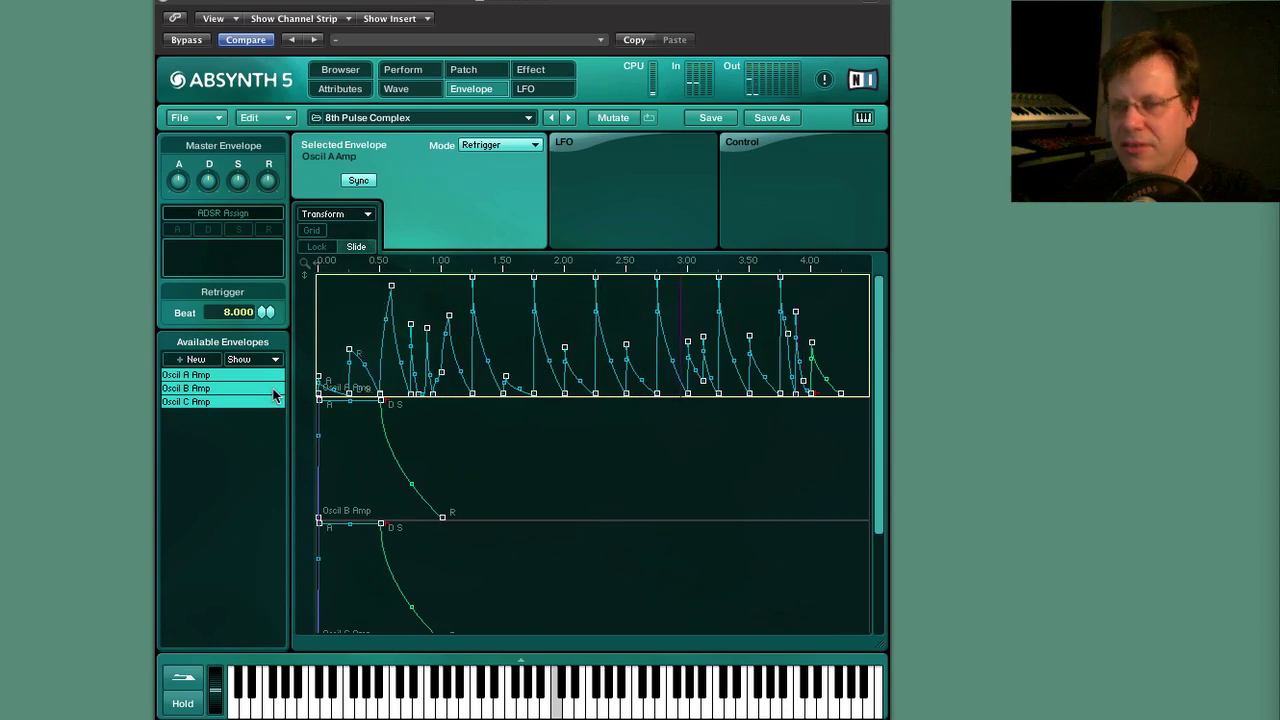
{"action": "left_click", "coordinate": [205, 389]}
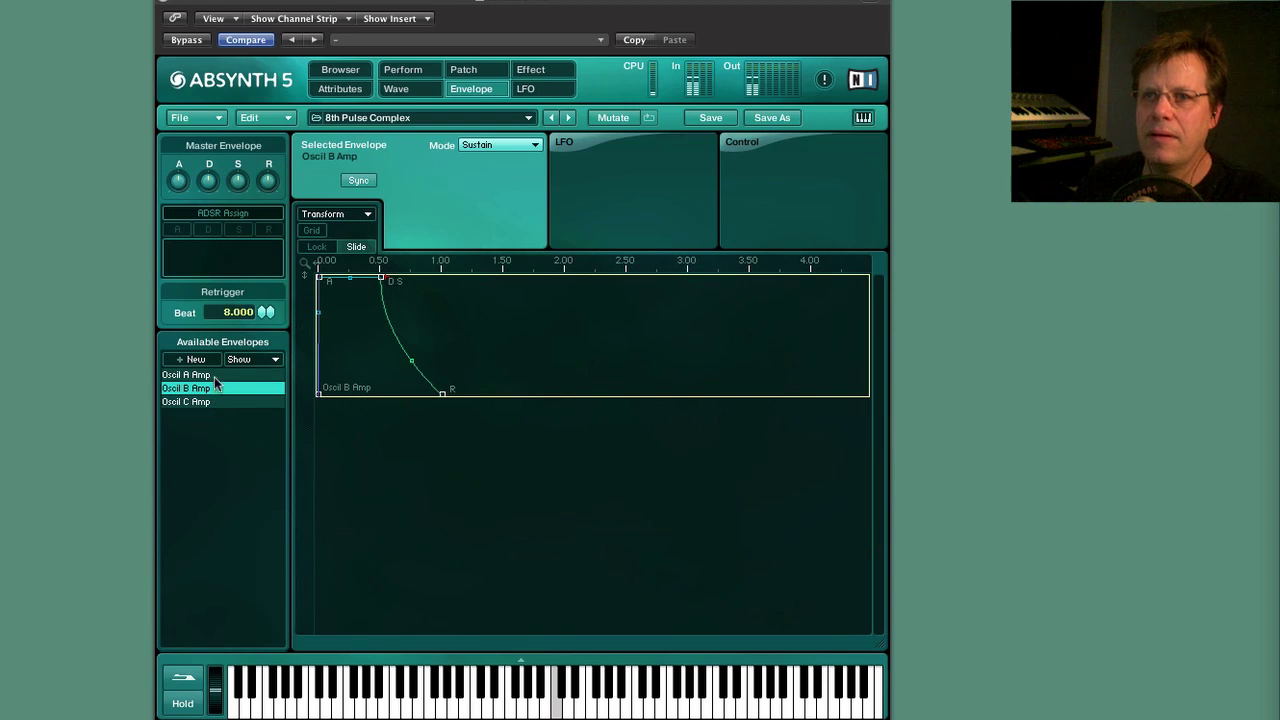
{"action": "left_click", "coordinate": [214, 376]}
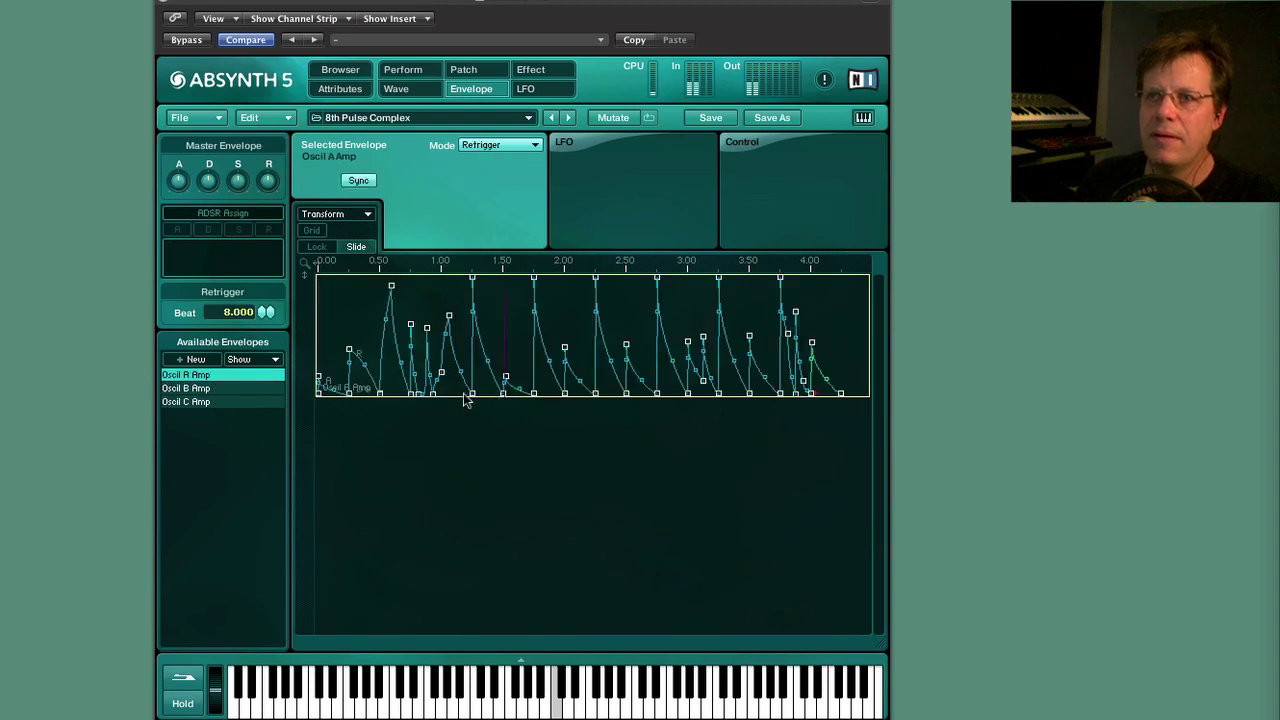
Lock the Oscil A Amp envelope to the 1/8 grid and return to the patch browser.
{"action": "left_click", "coordinate": [316, 246]}
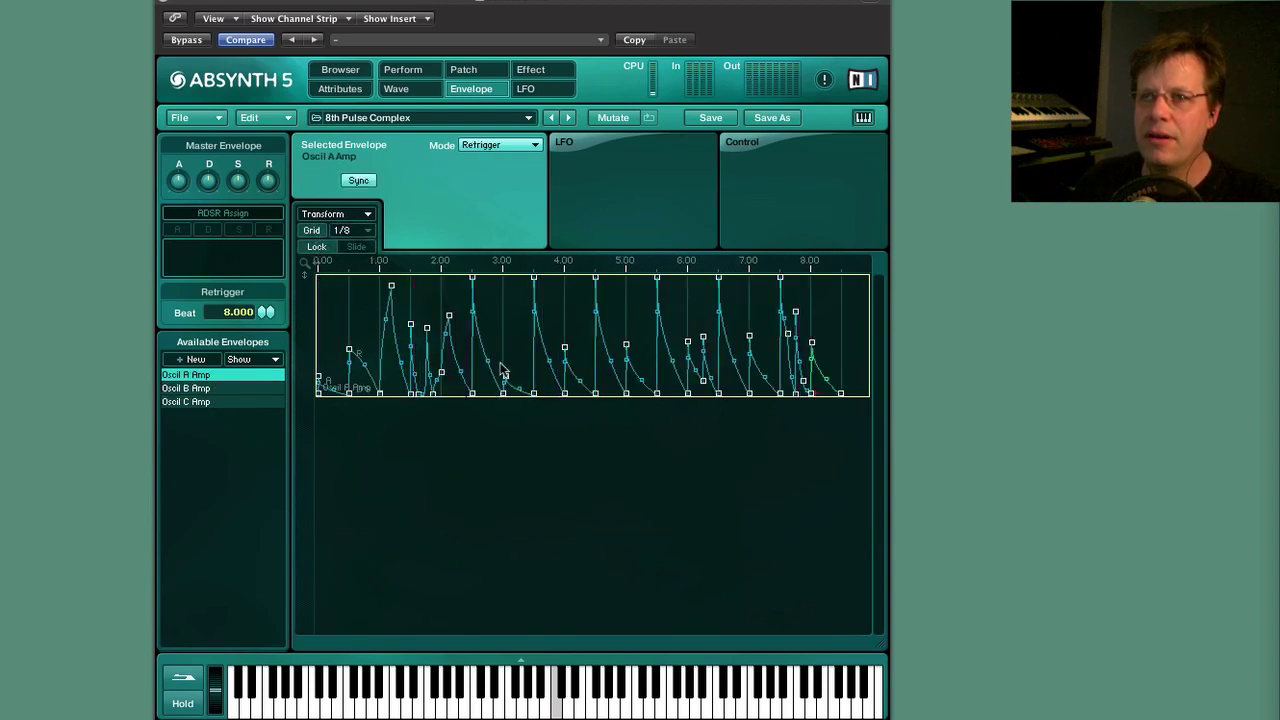
{"action": "left_click", "coordinate": [408, 70]}
{"action": "left_click", "coordinate": [345, 72]}
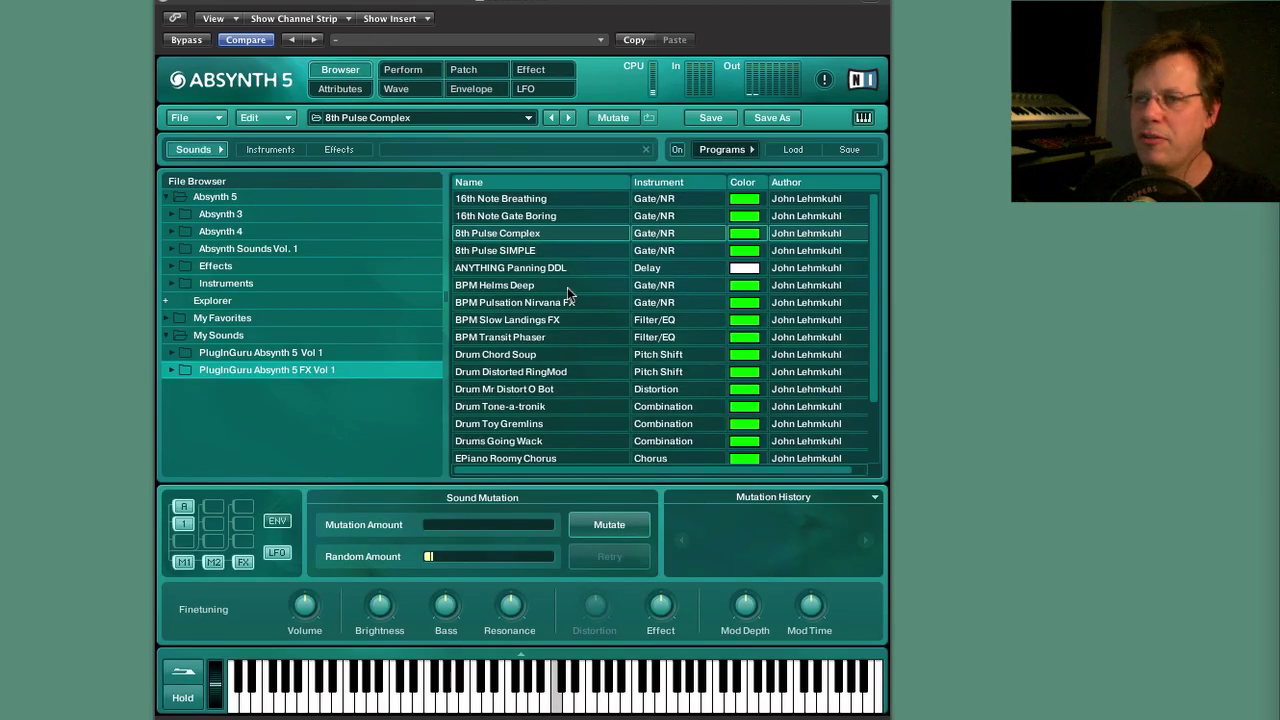
Audition the 8th Pulse SIMPLE and ANYTHING Panning DDL effects one after the other.
{"action": "left_click", "coordinate": [518, 252]}
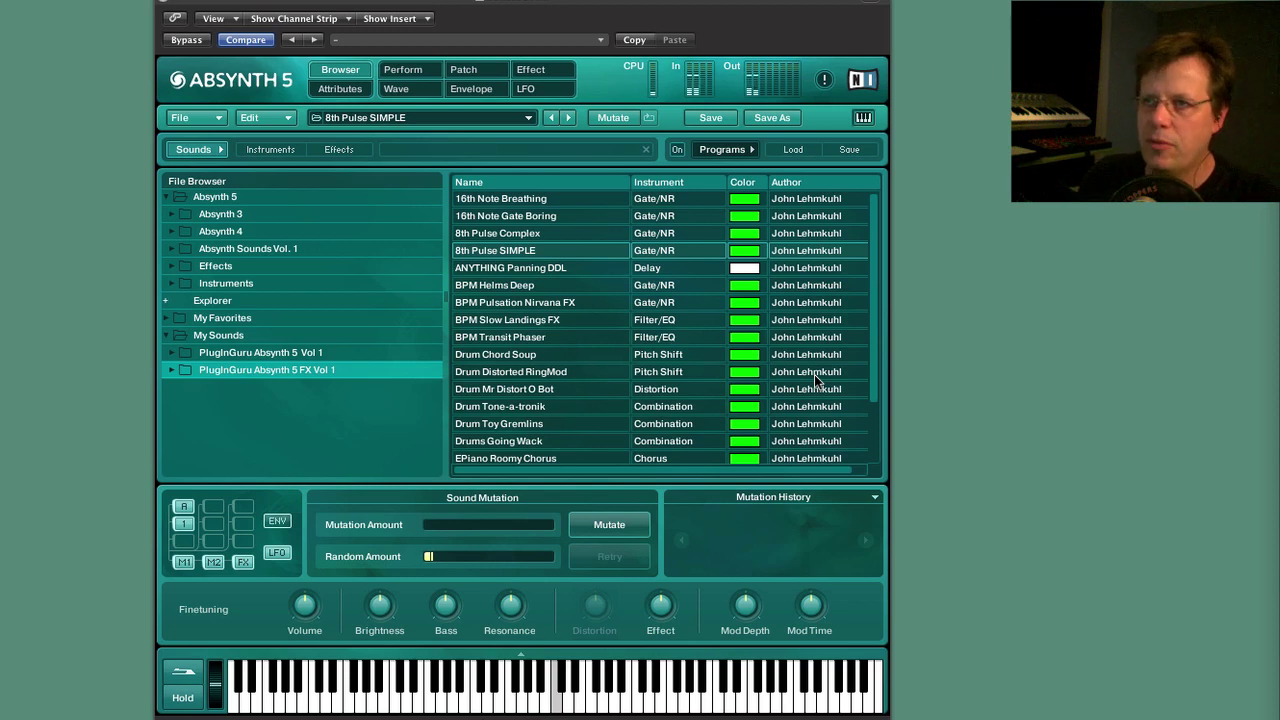
{"action": "left_click", "coordinate": [563, 270]}
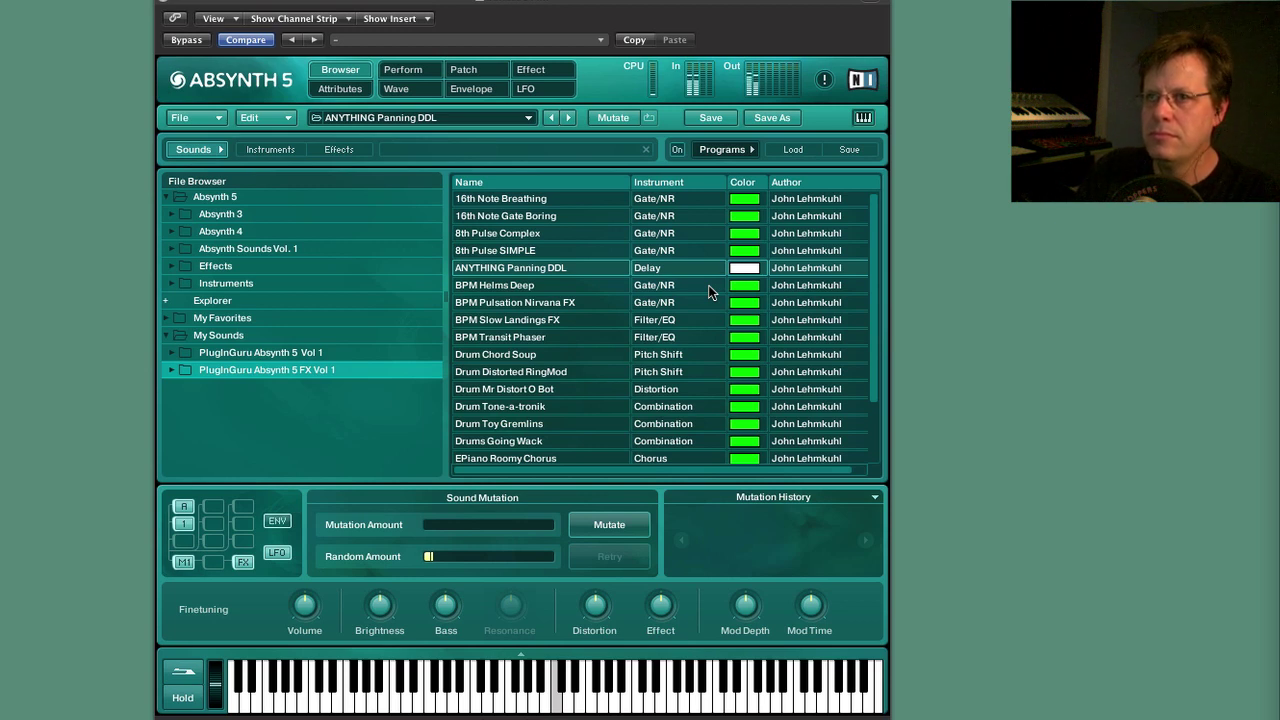
Load the BPM Helms Deep effect and compare the sound with Absynth 5 FX bypassed and re-enabled.
{"action": "left_click", "coordinate": [542, 286]}
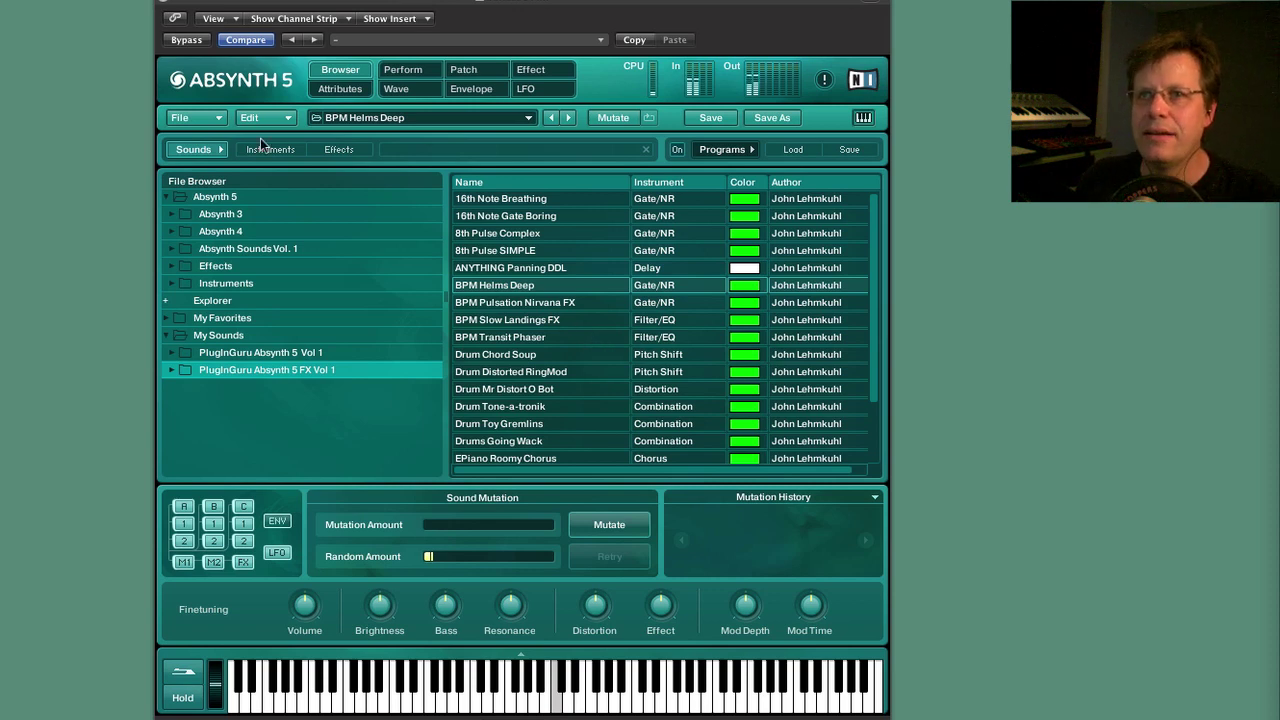
{"action": "left_click", "coordinate": [191, 40]}
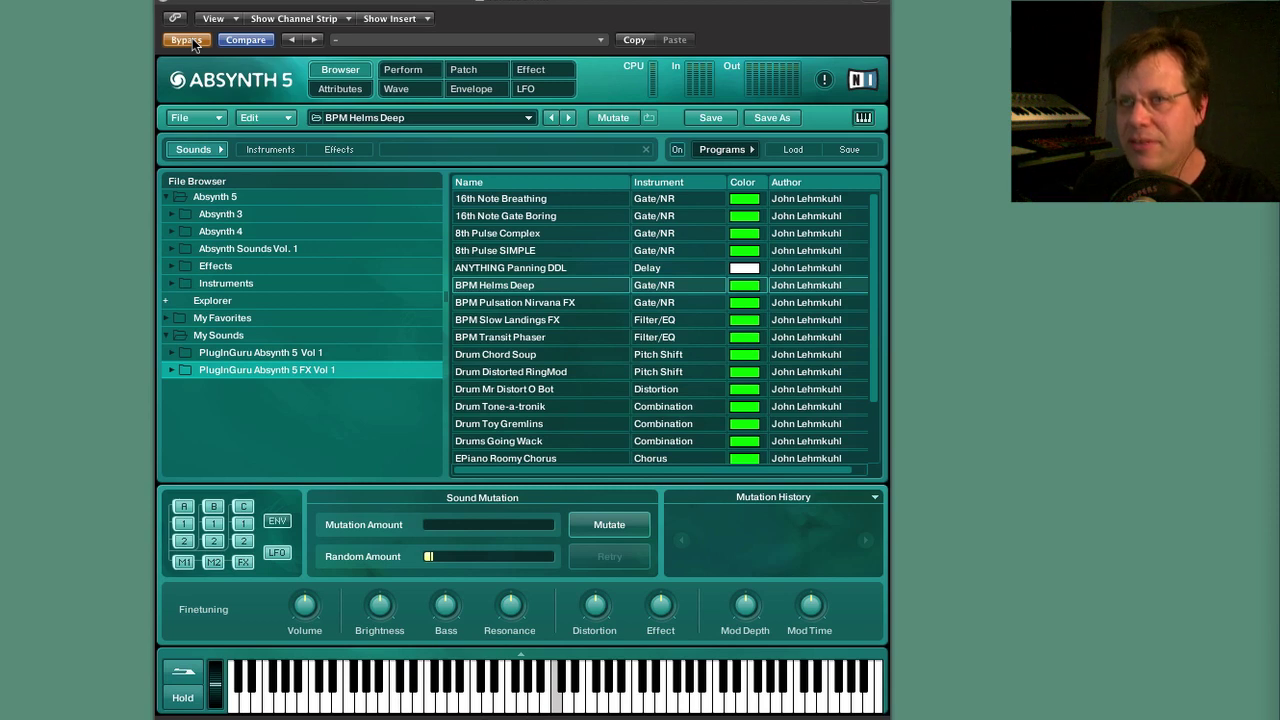
{"action": "left_click", "coordinate": [193, 44]}
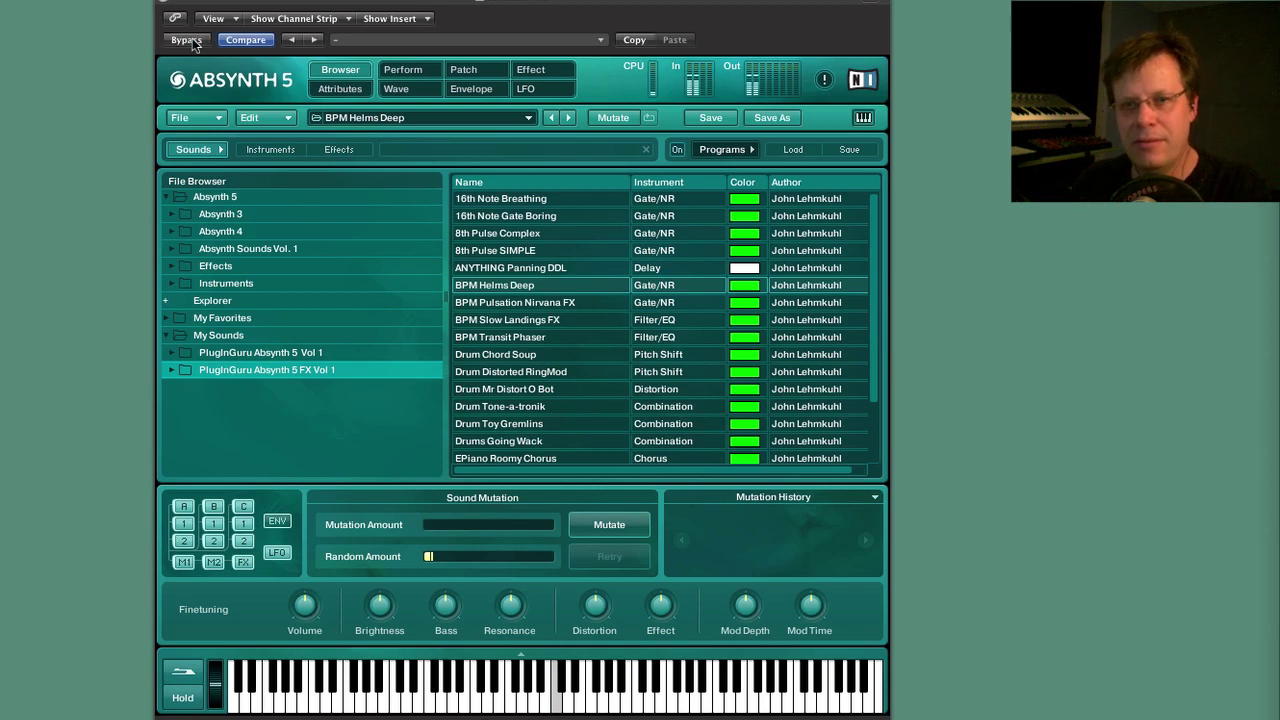
Load the BPM Pulsation Nirvana FX effect and lower its Filter EG Downbeat Pulse macro to minimum.
{"action": "left_click", "coordinate": [535, 302]}
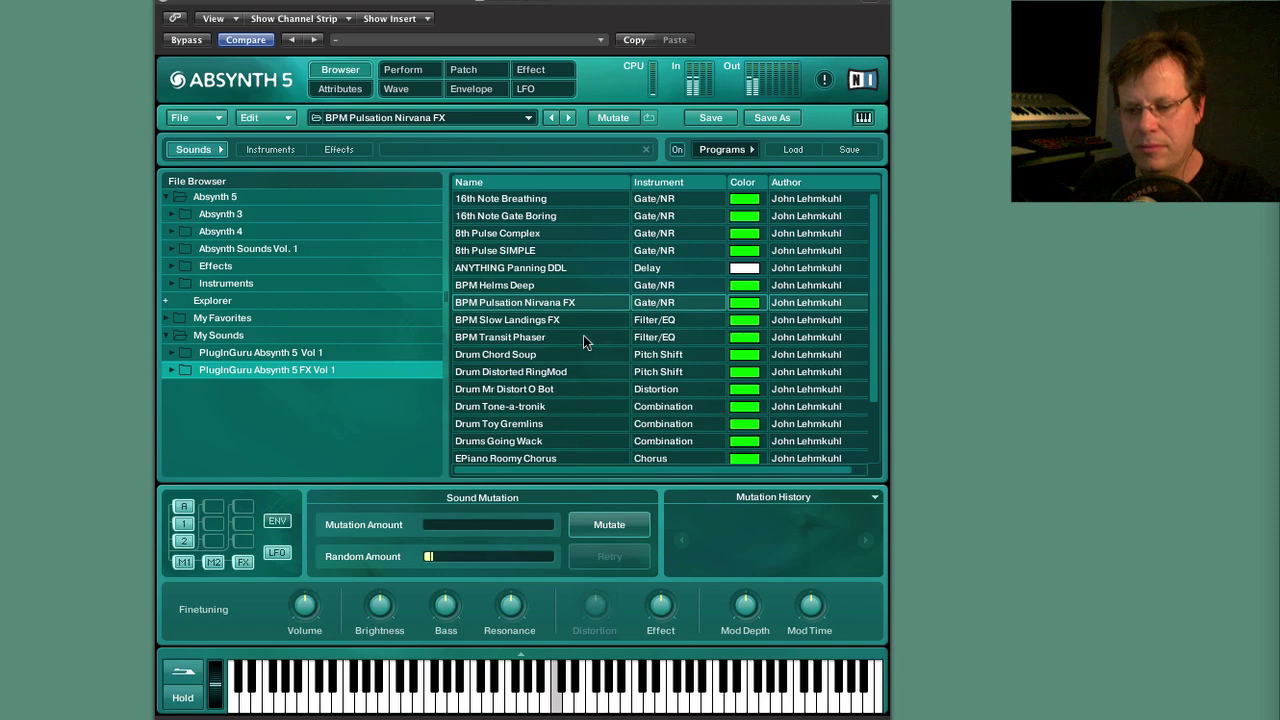
{"action": "left_click", "coordinate": [401, 72]}
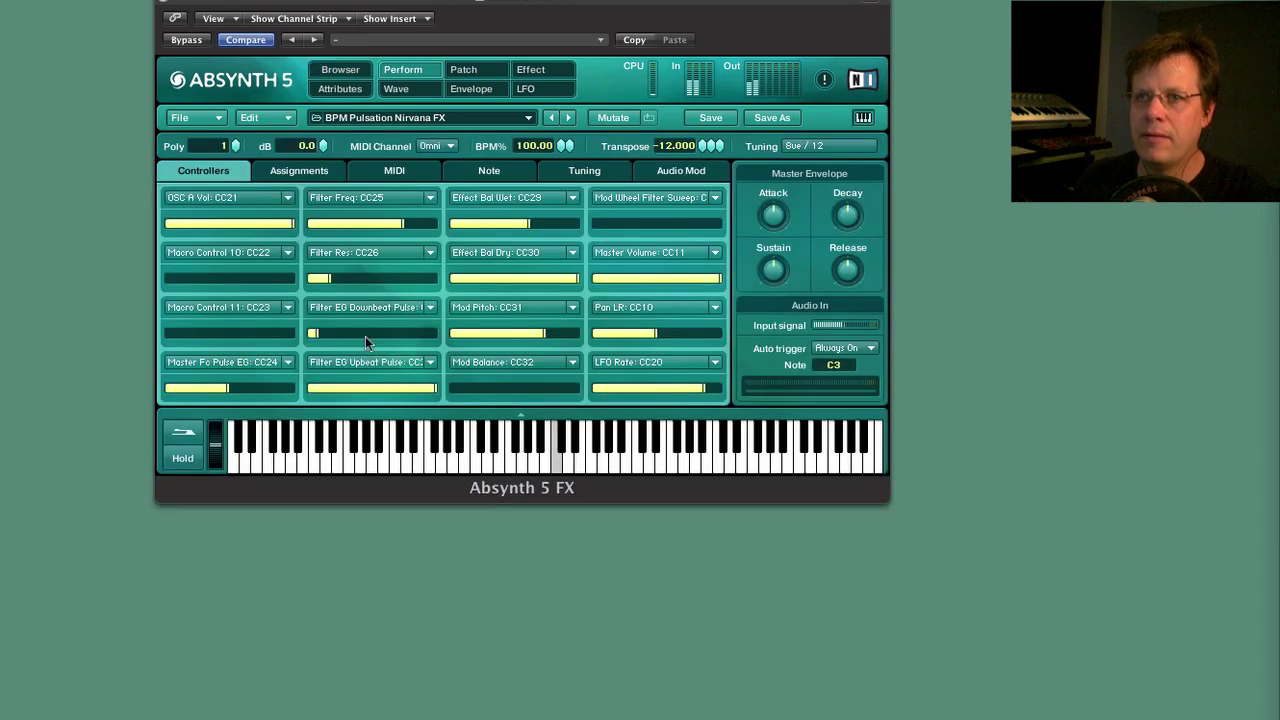
{"action": "left_click_drag", "start_coordinate": [314, 340], "coordinate": [288, 352]}
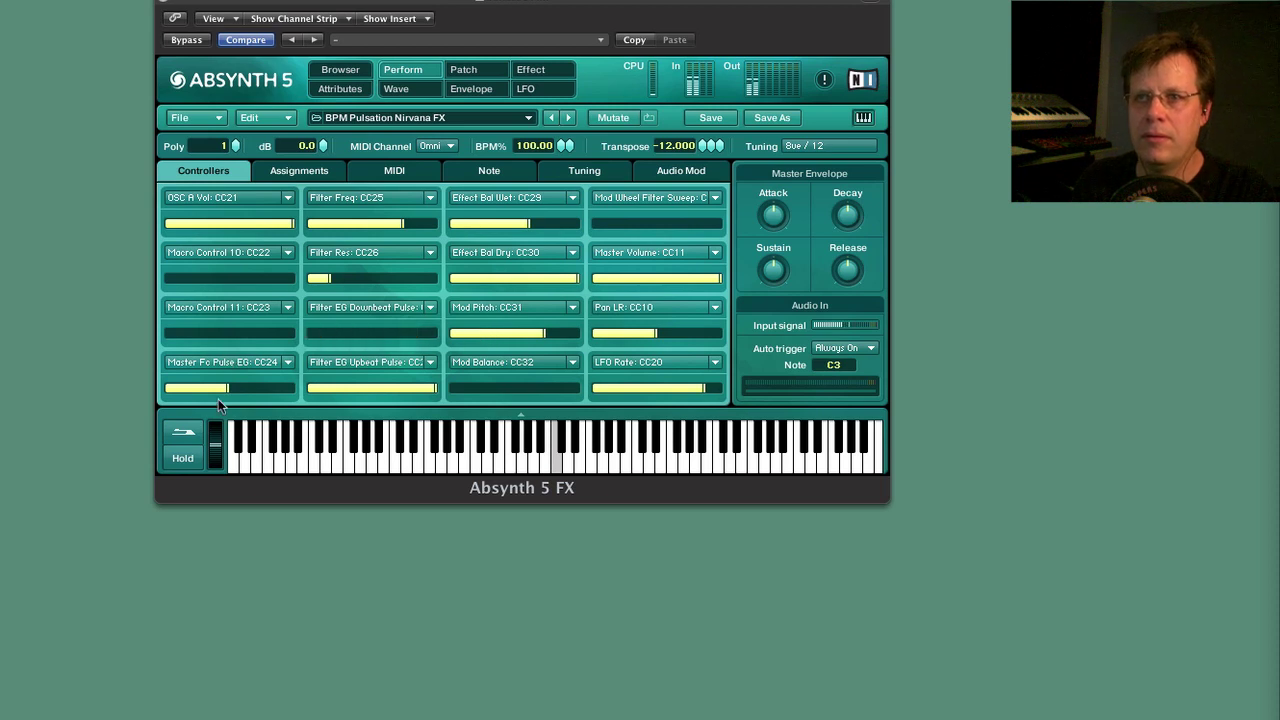
Raise the Master Fc Pulse EG and Filter Freq macros of BPM Pulsation Nirvana FX to maximum.
{"action": "left_click_drag", "start_coordinate": [222, 393], "coordinate": [270, 392]}
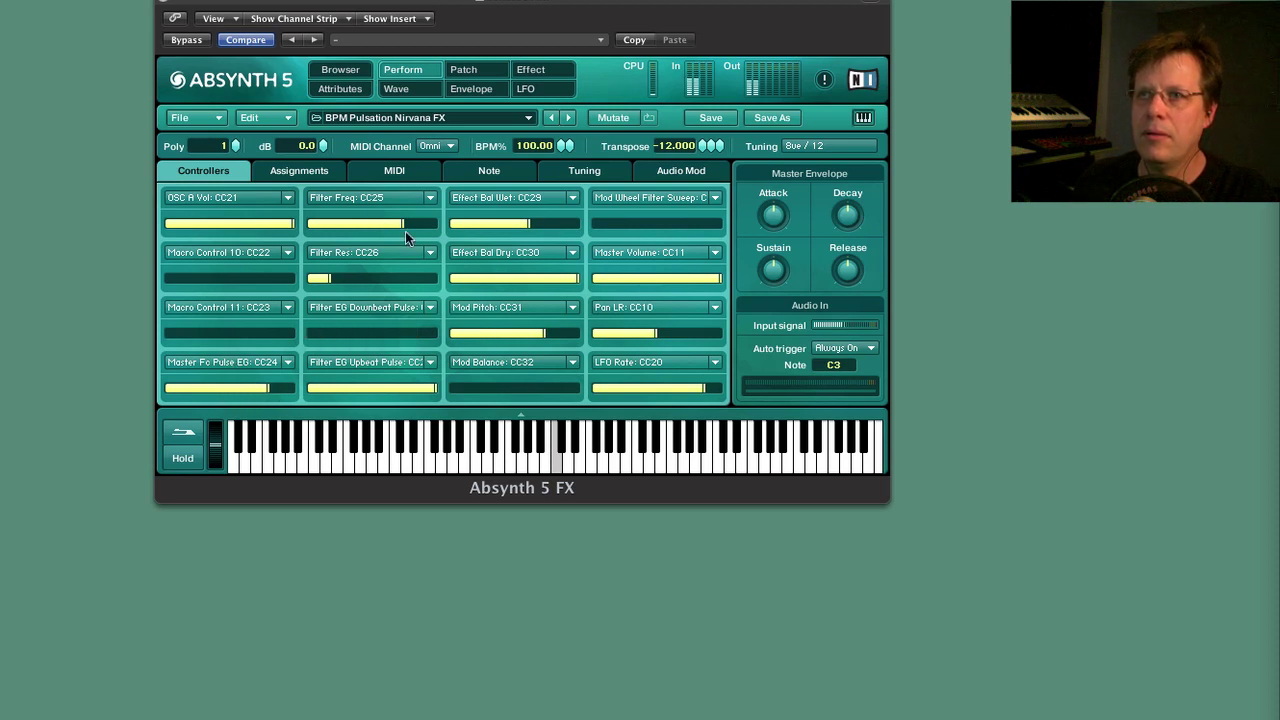
{"action": "left_click_drag", "start_coordinate": [426, 227], "coordinate": [457, 223]}
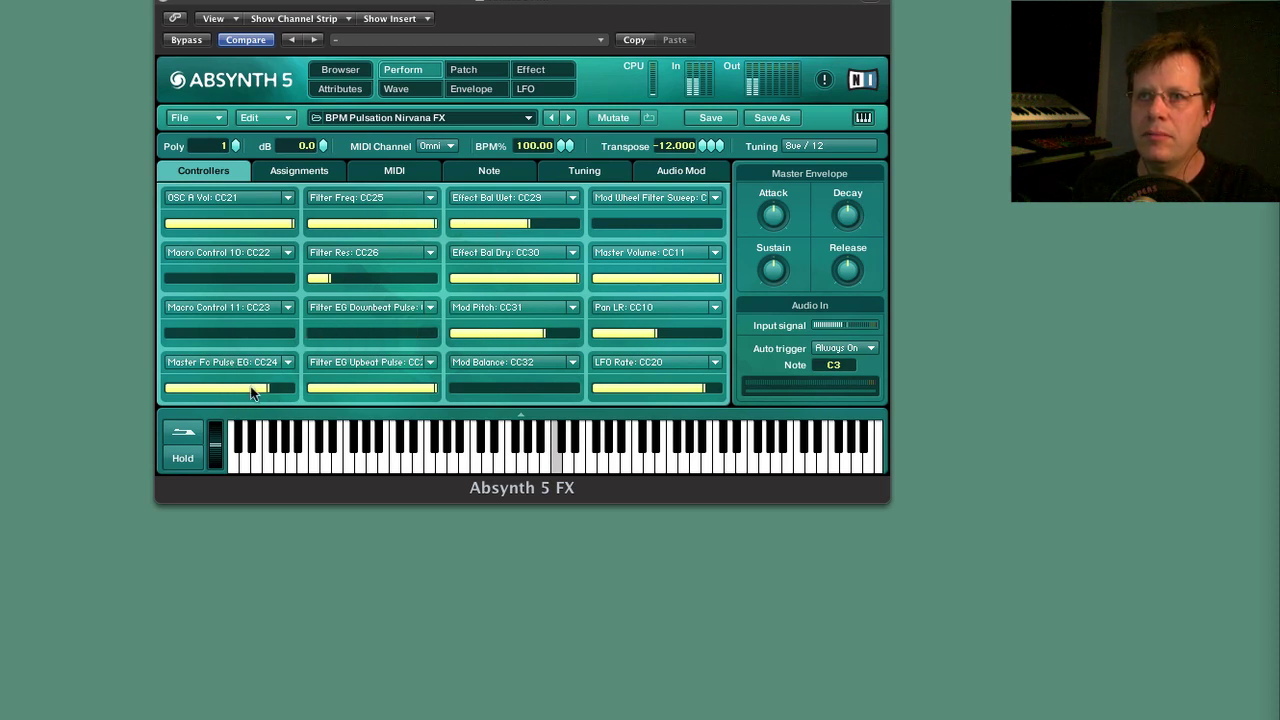
{"action": "left_click_drag", "start_coordinate": [256, 392], "coordinate": [294, 390]}
Turn the Filter EG Downbeat Pulse and Filter EG Upbeat Pulse macros fully down.
{"action": "left_click_drag", "start_coordinate": [402, 340], "coordinate": [240, 354]}
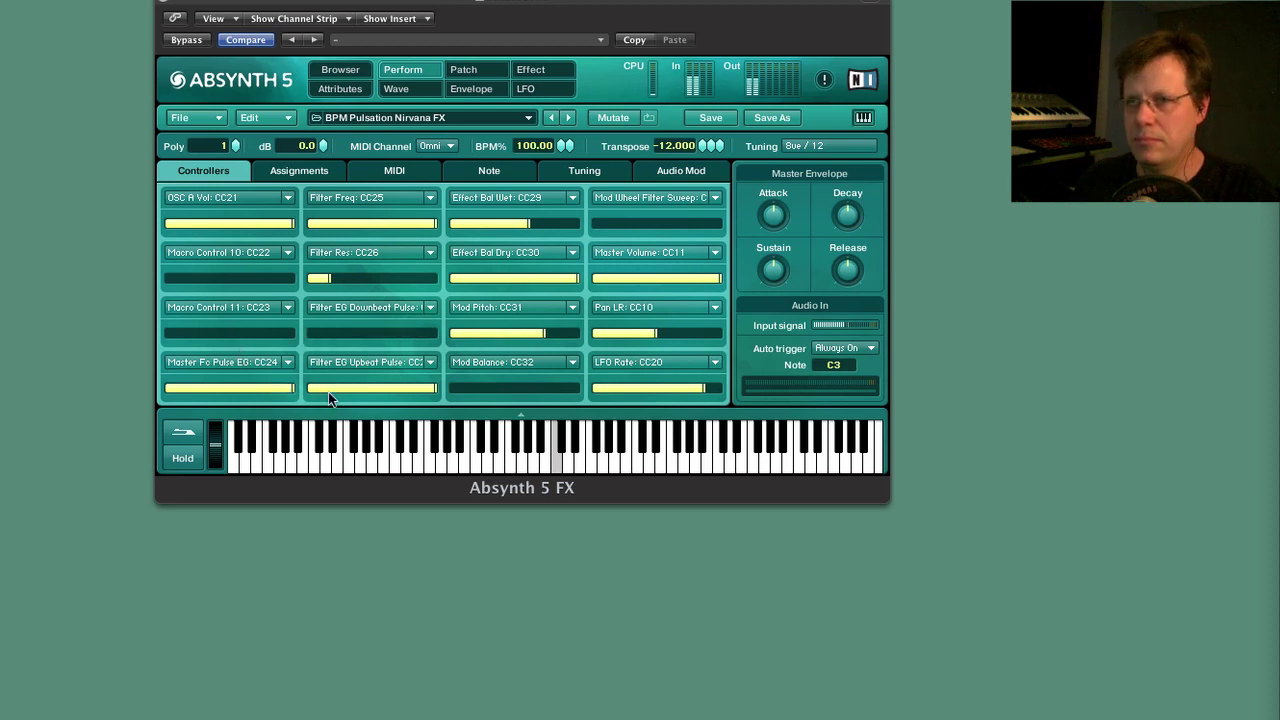
{"action": "left_click_drag", "start_coordinate": [328, 392], "coordinate": [198, 397]}
Return to the patch browser and load the EPiano Roomy Chorus effect.
{"action": "left_click", "coordinate": [360, 76]}
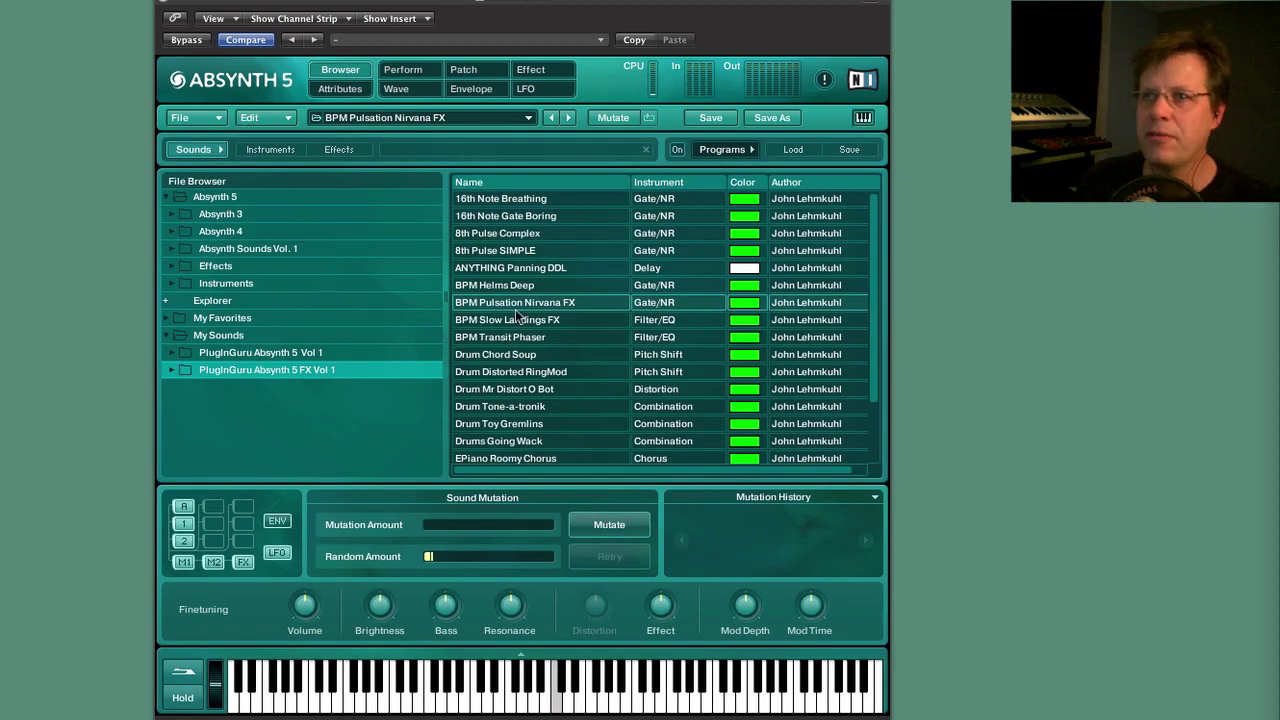
{"action": "scroll", "coordinate": [537, 352], "scroll_direction": "down", "scroll_amount": 2}
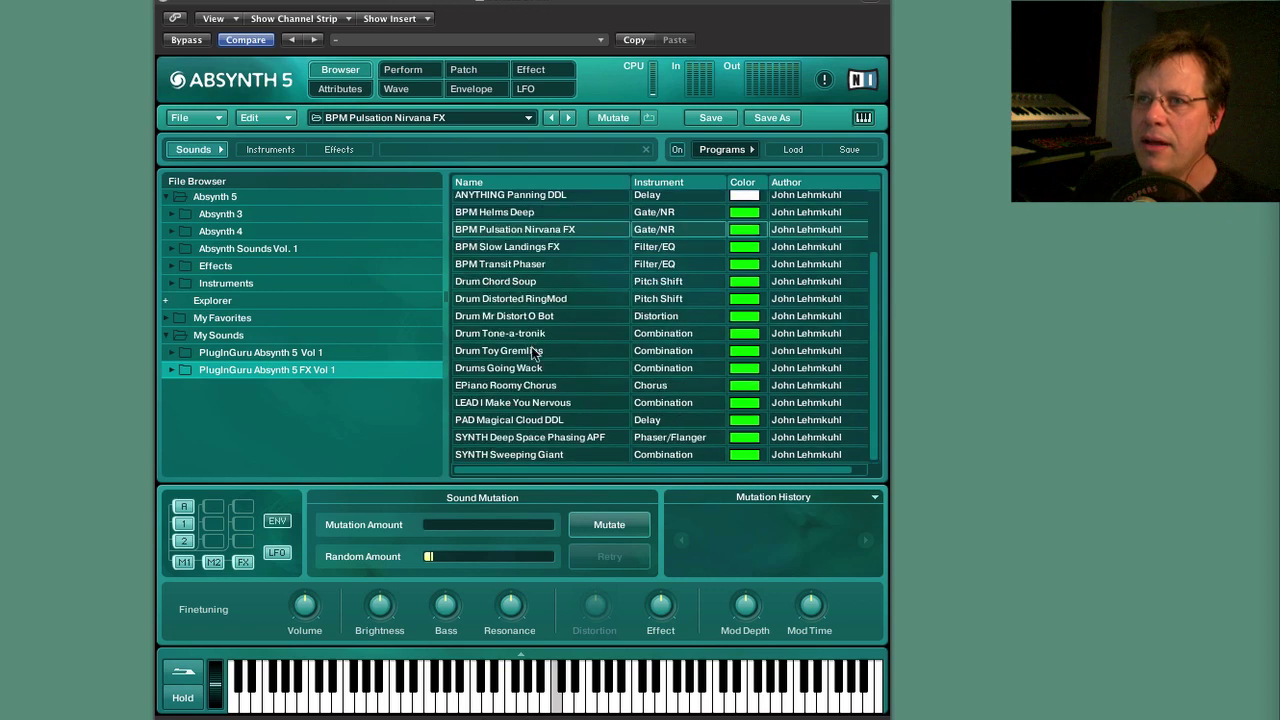
{"action": "left_click", "coordinate": [520, 388]}
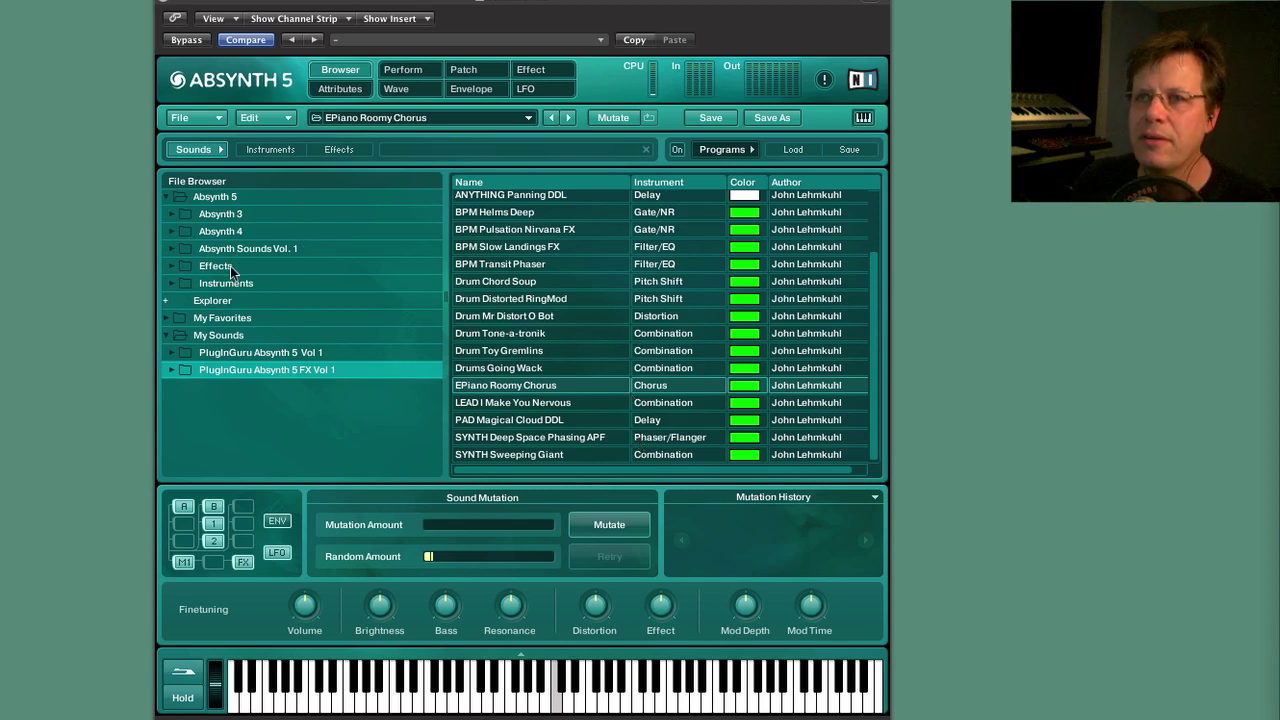
Audition the factory Effects patches Cumulusification, Hoplet Droplet, Maximum DeKOREllation and Tune In Comb-O-Rama.
{"action": "left_click", "coordinate": [192, 268]}
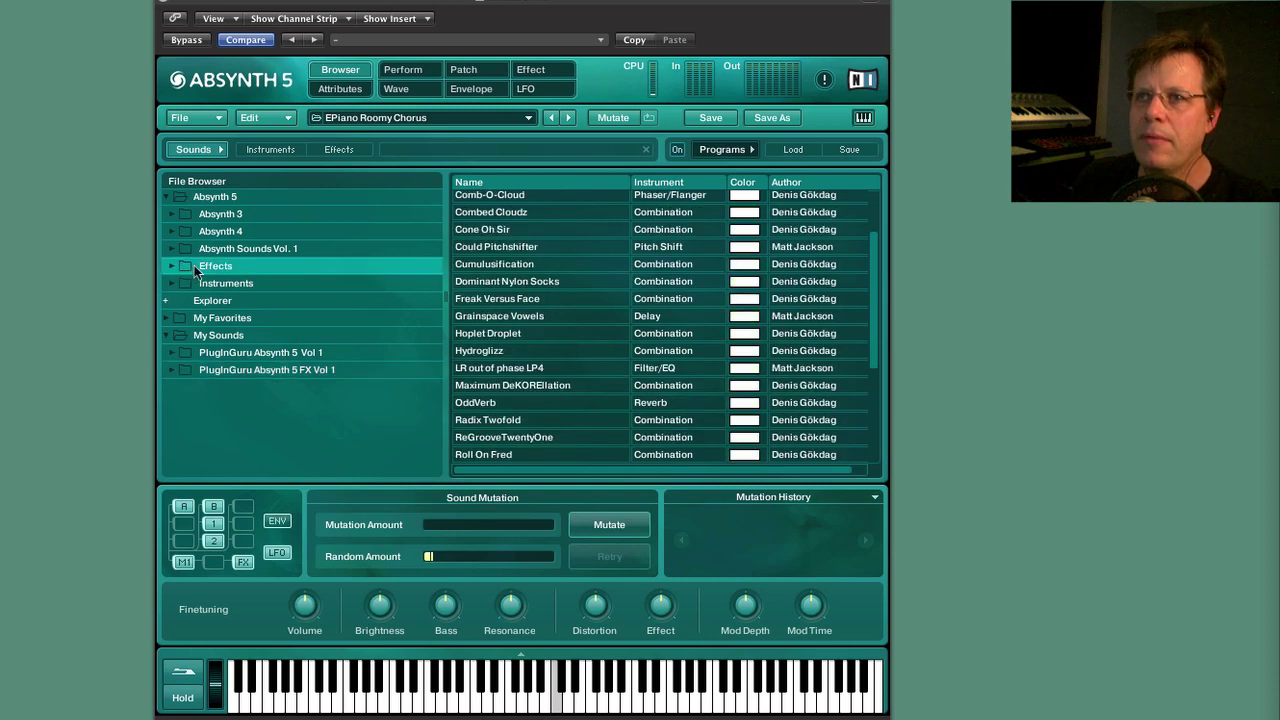
{"action": "left_click", "coordinate": [498, 266]}
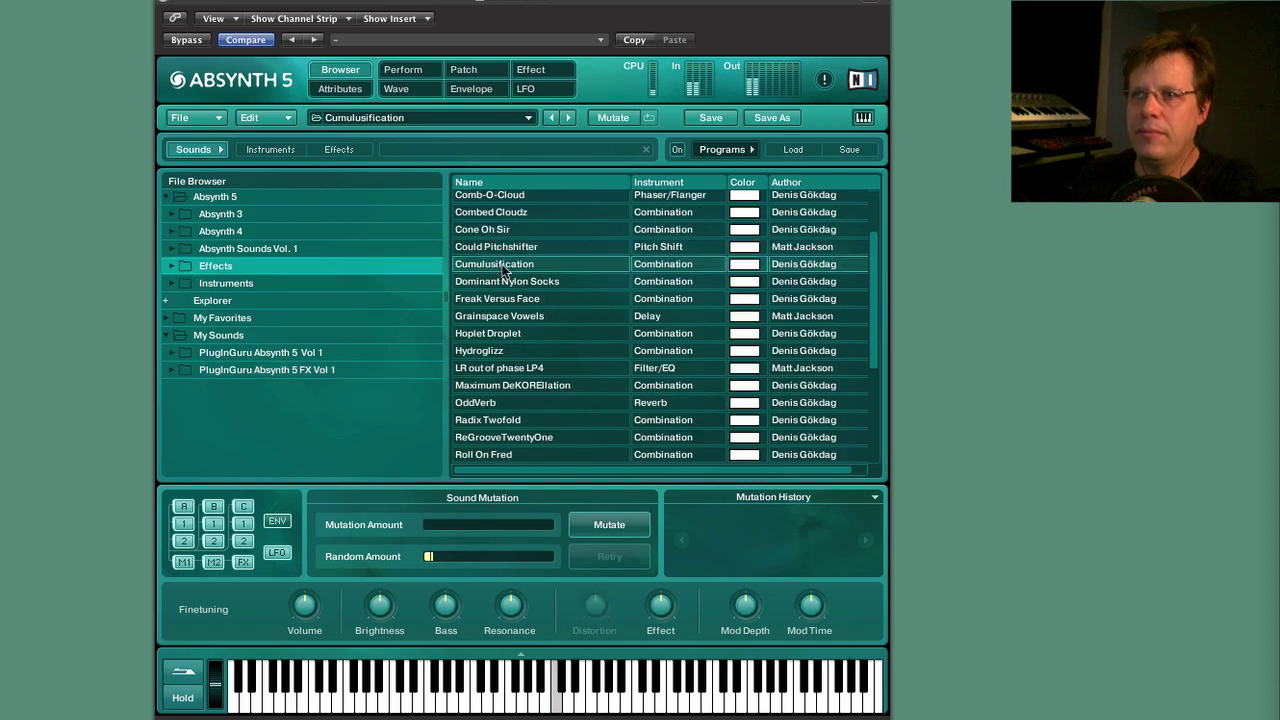
{"action": "left_click", "coordinate": [518, 332]}
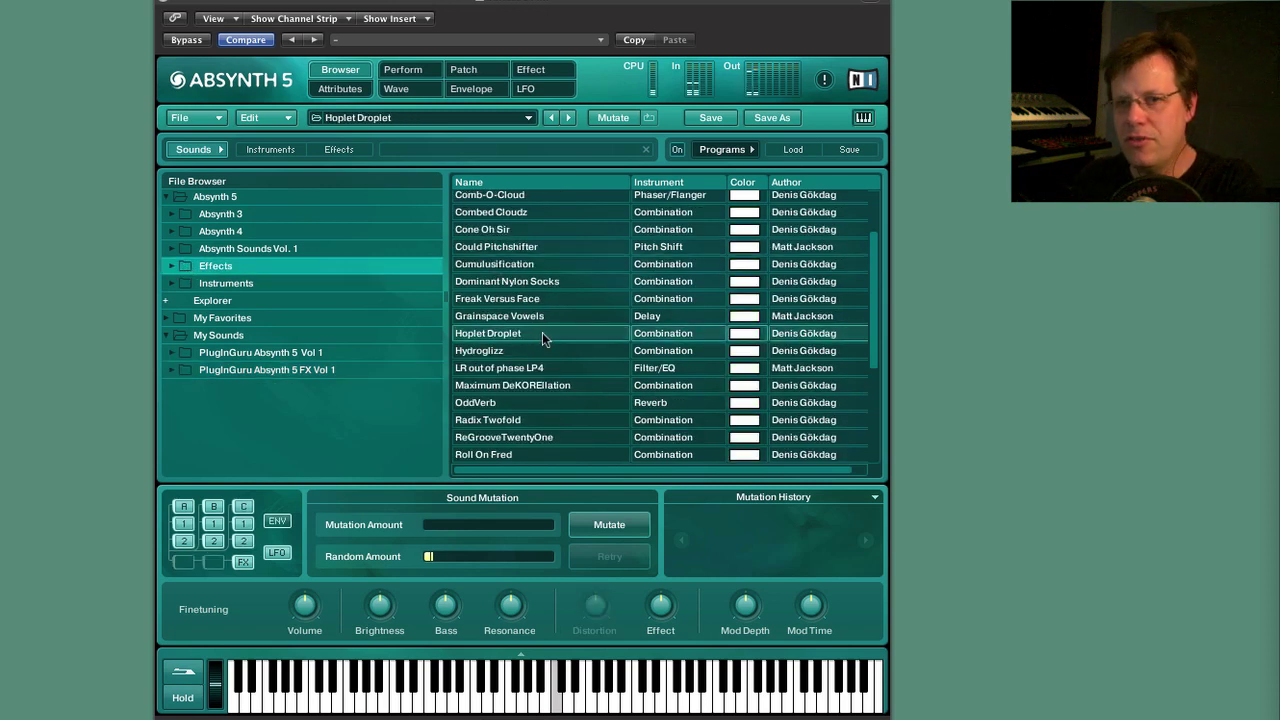
{"action": "left_click", "coordinate": [539, 387]}
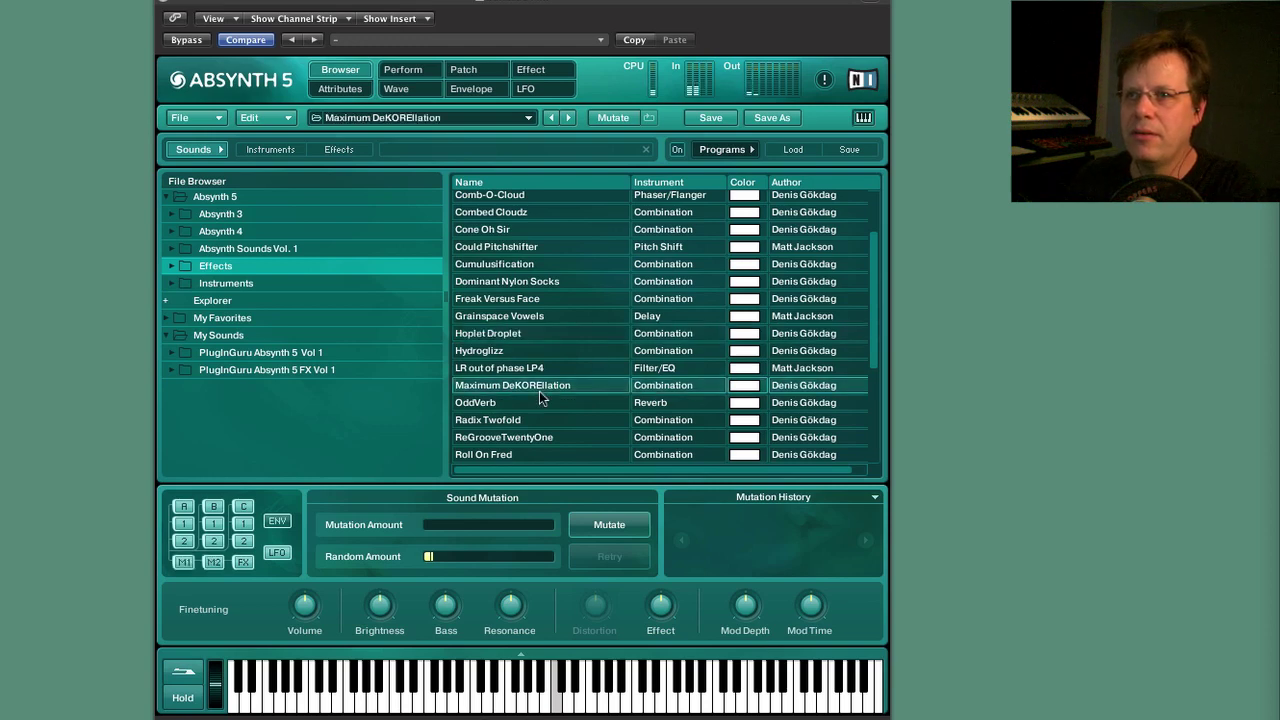
{"action": "scroll", "coordinate": [574, 397], "scroll_direction": "down", "scroll_amount": 3}
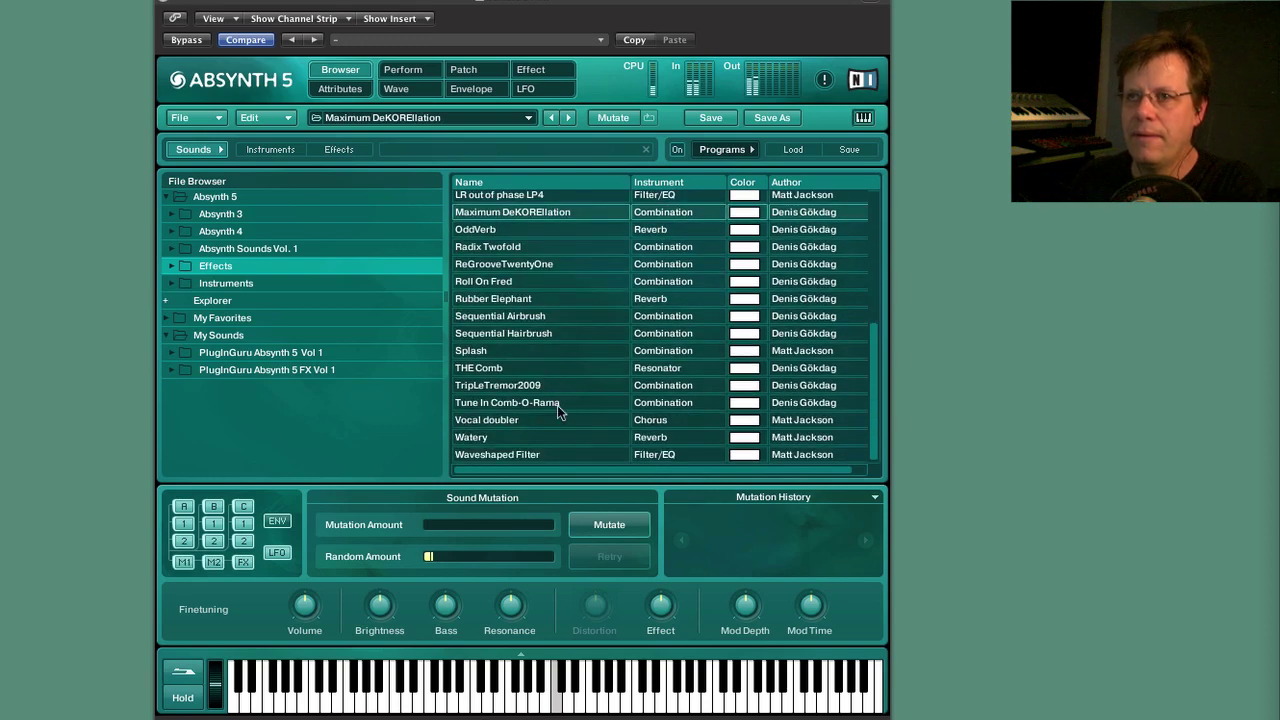
{"action": "left_click", "coordinate": [557, 405]}
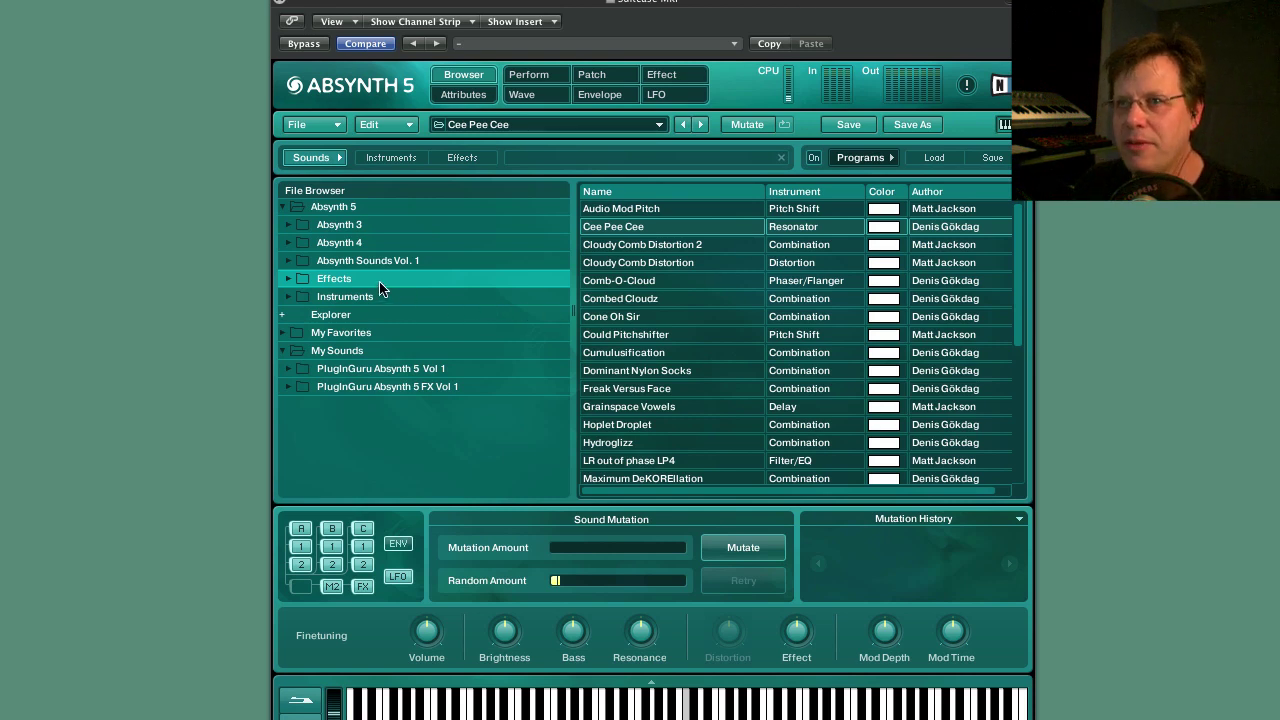
Load the PAD Magical Cloud DDL effect from the PlugInGuru Absynth 5 FX Vol 1 library.
{"action": "left_click", "coordinate": [377, 389]}
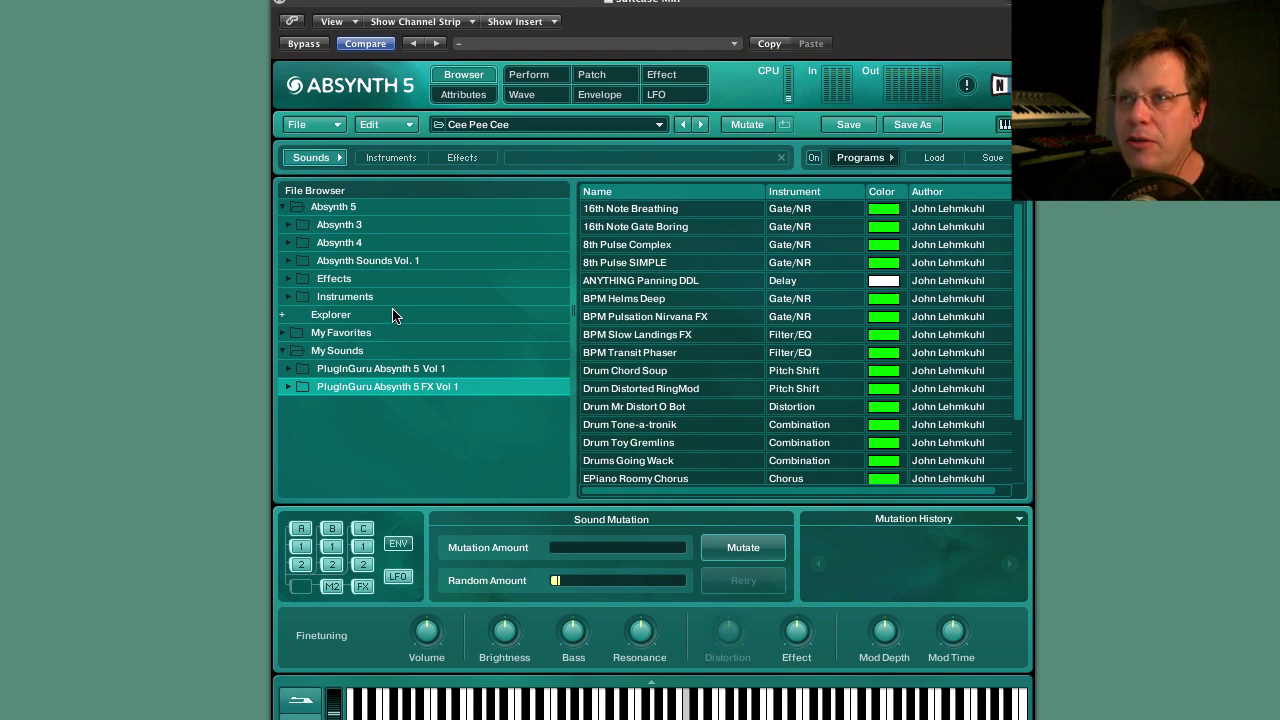
{"action": "scroll", "coordinate": [650, 418], "scroll_direction": "down", "scroll_amount": 3}
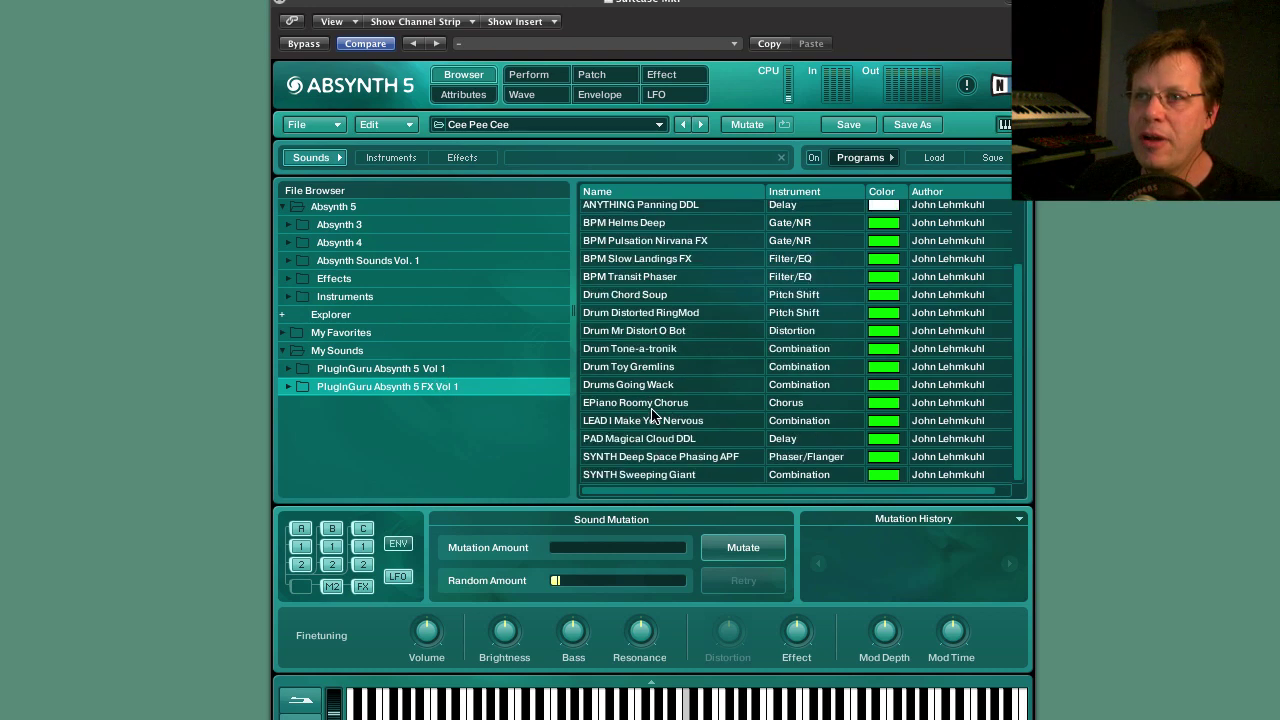
{"action": "left_click", "coordinate": [638, 440]}
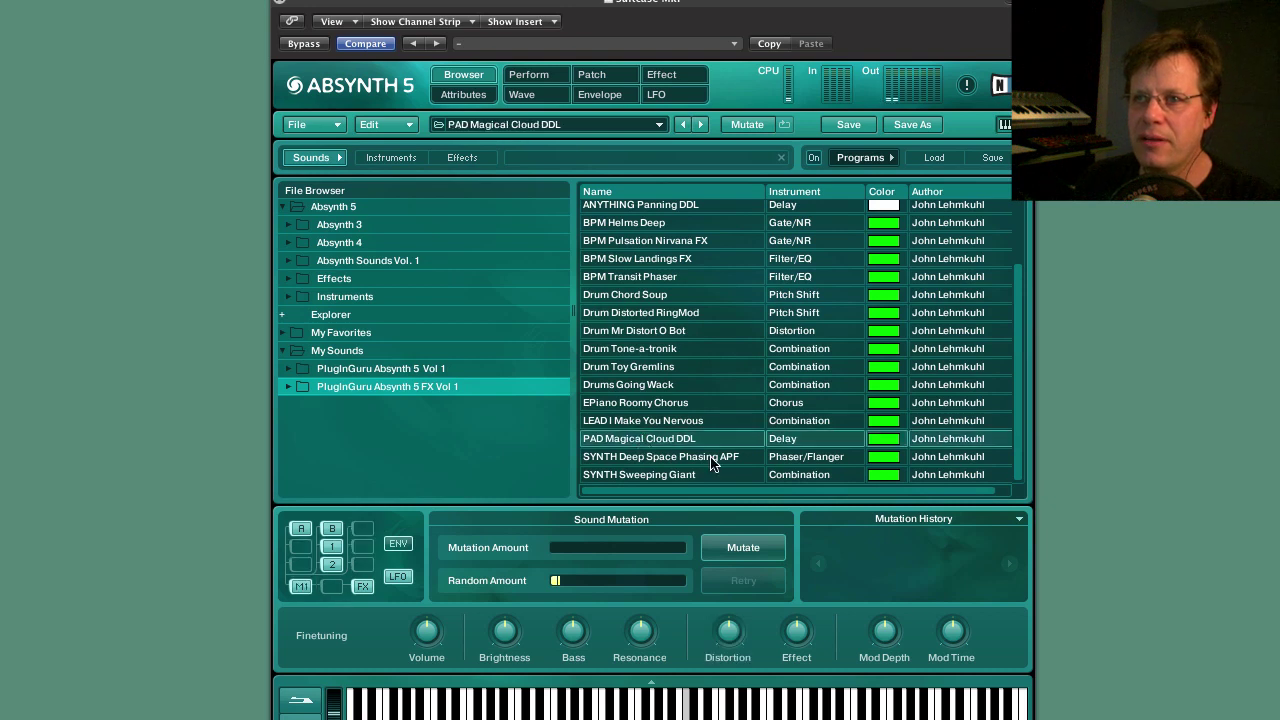